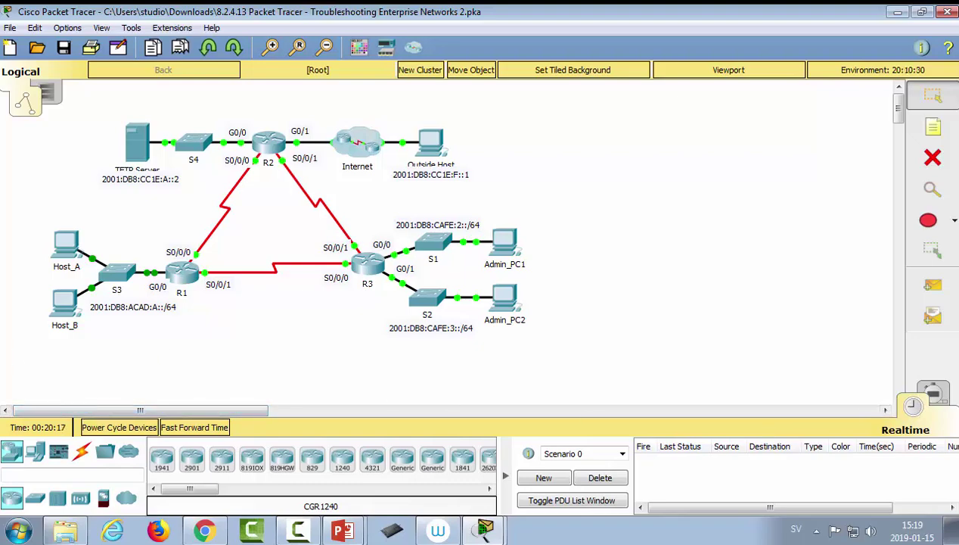
- Test connectivity with simple PDUs from Host_A to the Outside Host and from the TFTP Server to the Outside Host
left_click(935, 284)
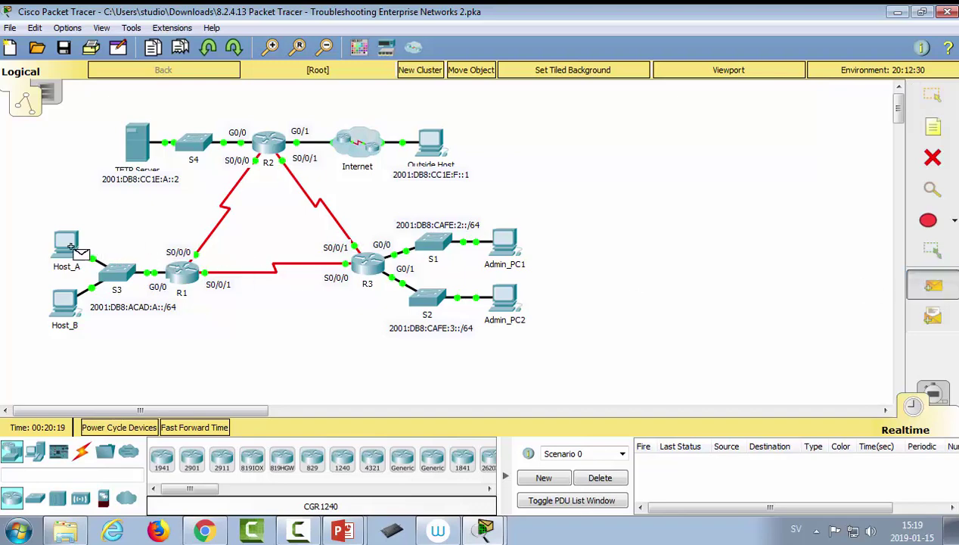
left_click(434, 149)
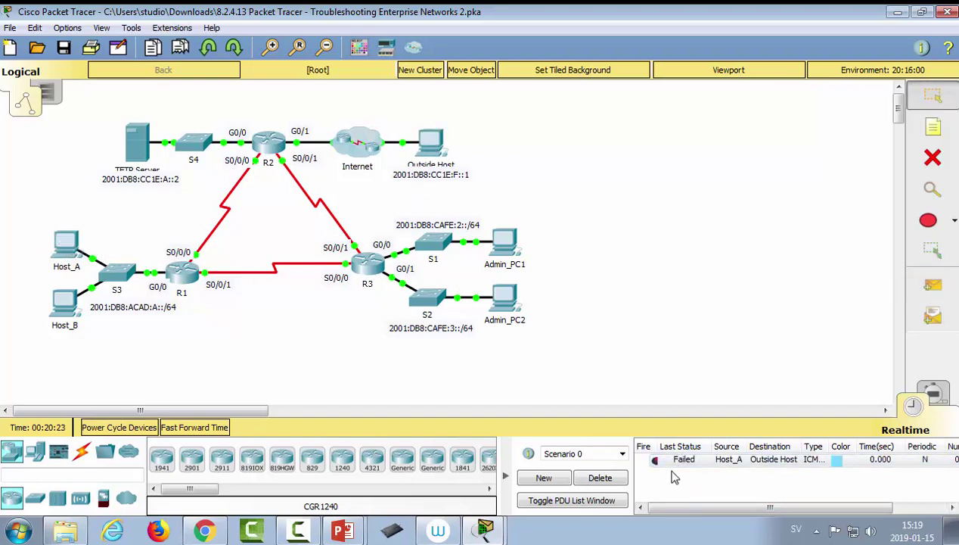
left_click(935, 284)
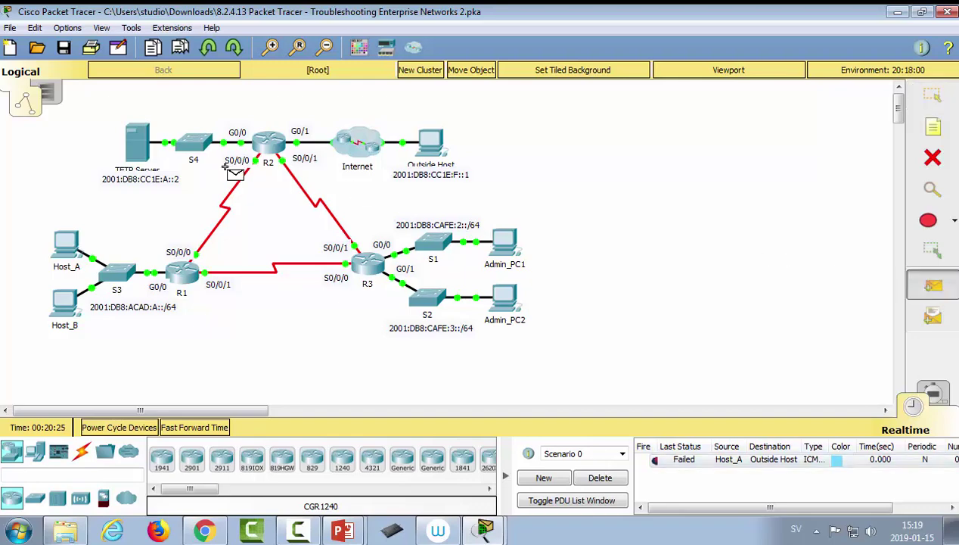
left_click(140, 142)
left_click(429, 150)
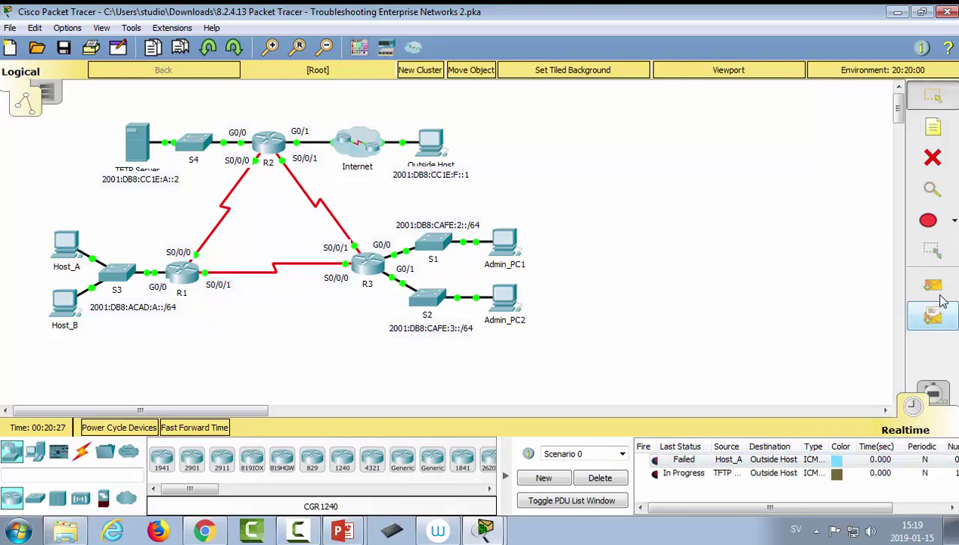
- Send simple PDUs from Admin_PC1 to Host_A and to the TFTP Server, and delete the scenario's PDU results
left_click(936, 285)
left_click(505, 242)
left_click(65, 244)
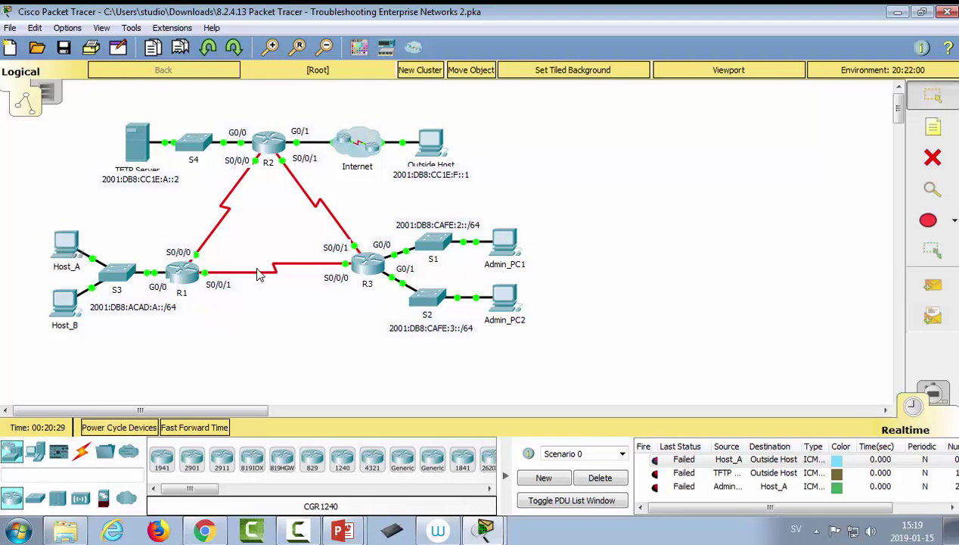
left_click(935, 285)
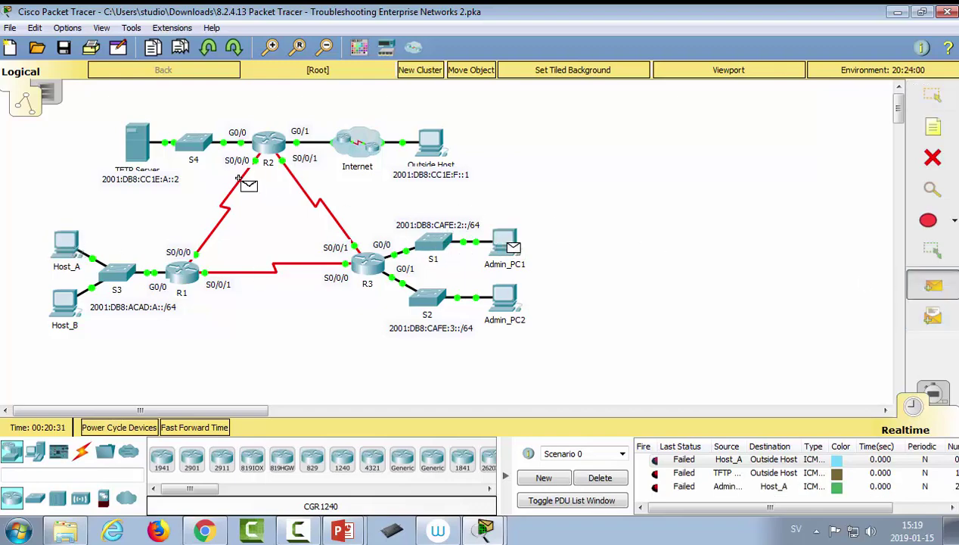
left_click(133, 142)
scroll(853, 412, "right", 3)
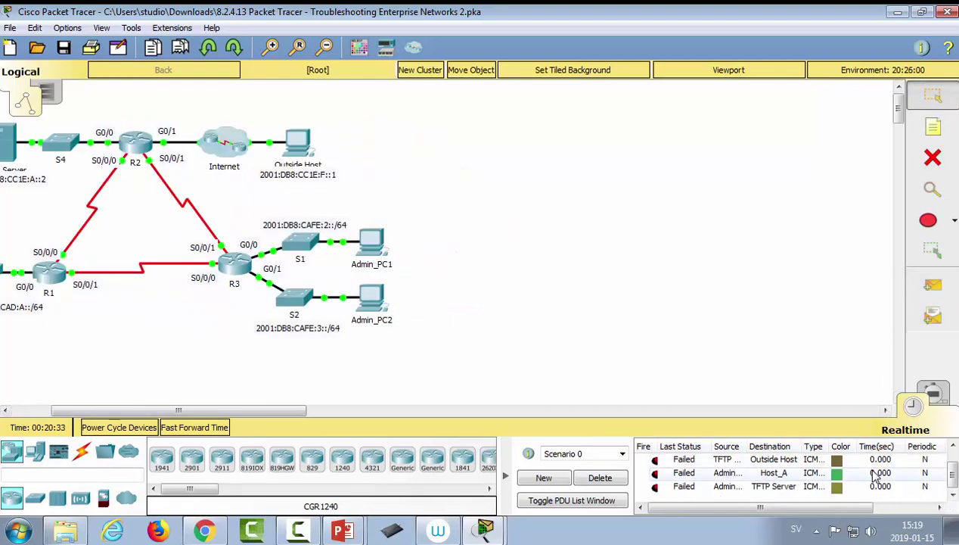
left_click_drag(233, 413, 193, 414)
left_click(600, 478)
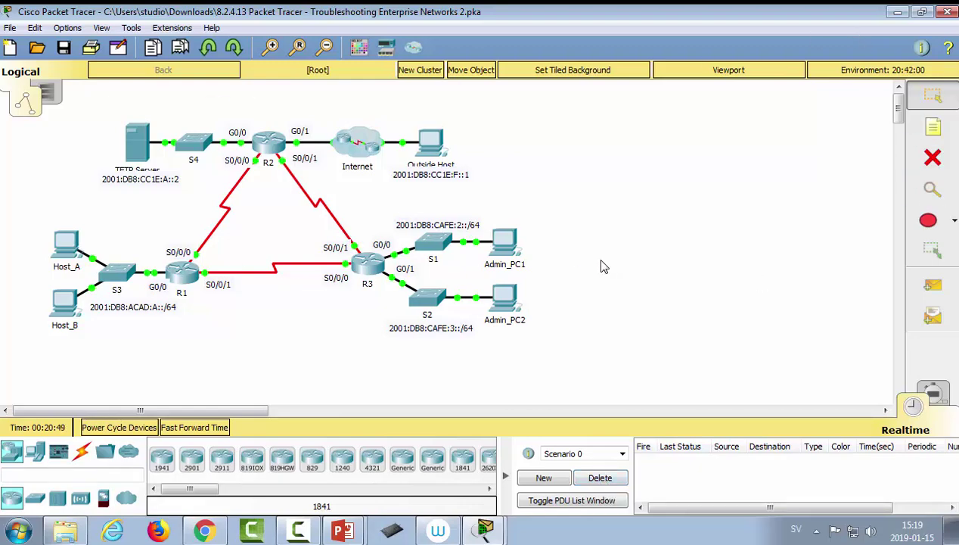
- Send simple PDUs from Admin_PC1 to the Outside Host, Host_A and the TFTP Server, and clear the PDU list
left_click(933, 286)
left_click(514, 247)
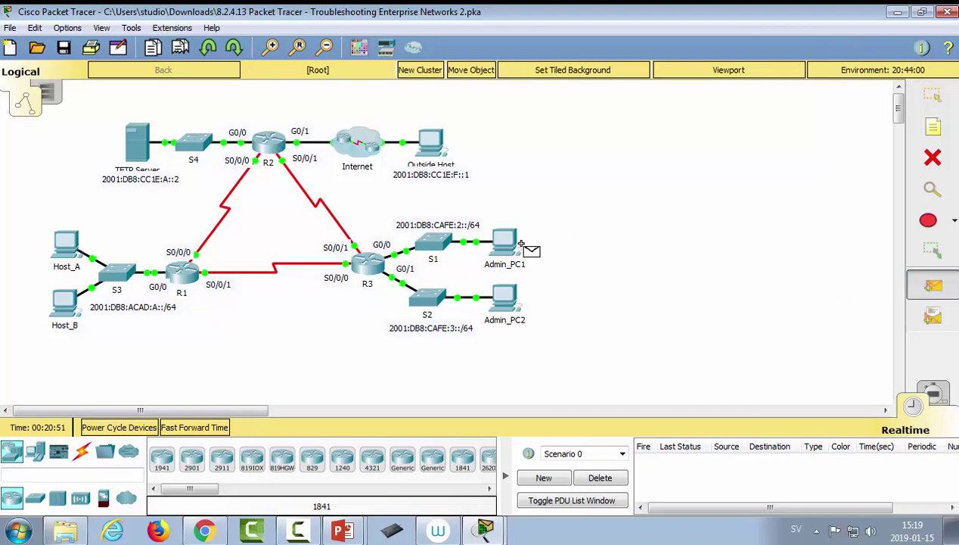
left_click(430, 144)
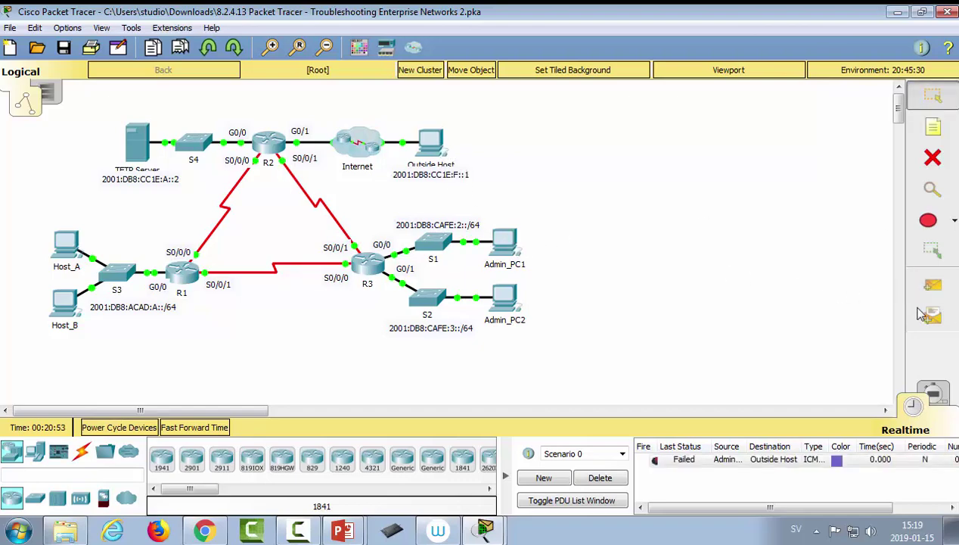
left_click(931, 287)
left_click(505, 243)
left_click(67, 244)
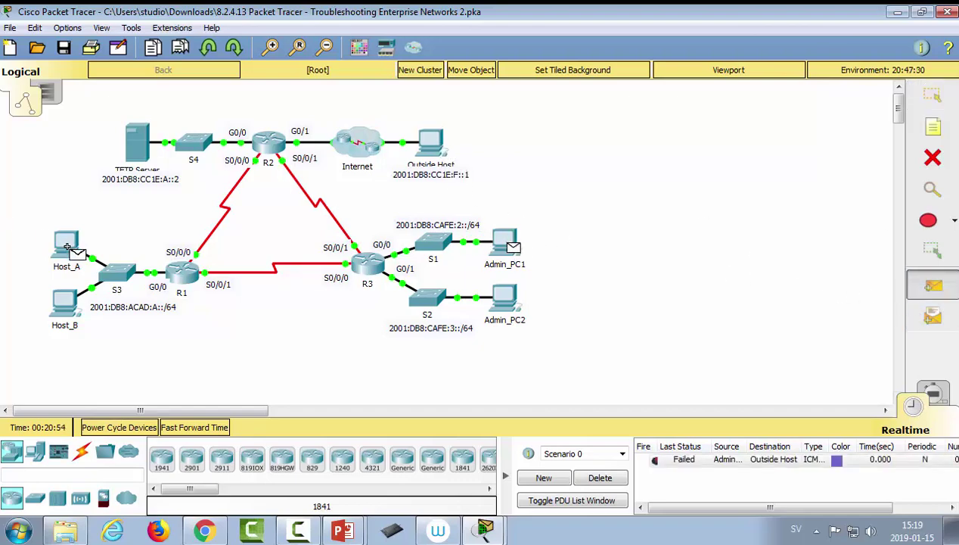
left_click(933, 285)
left_click(505, 244)
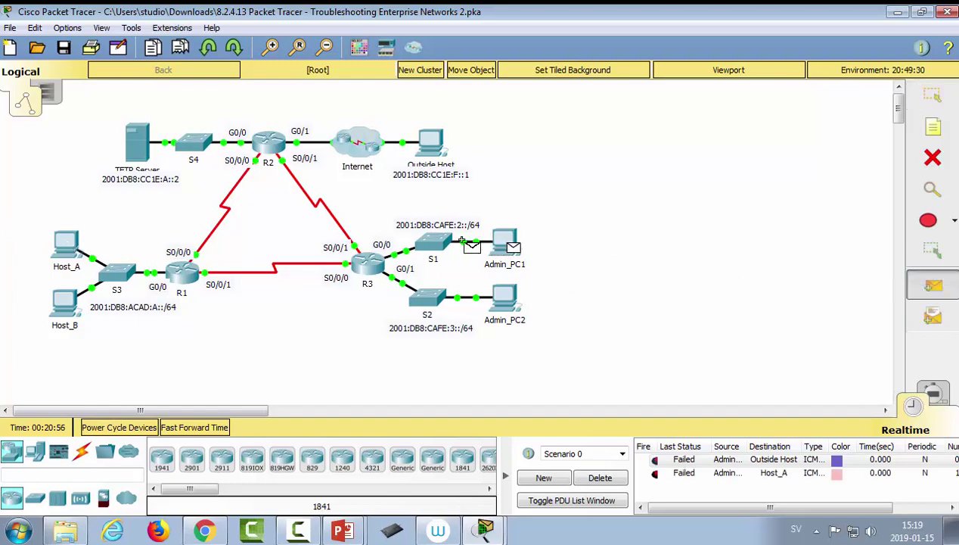
left_click(132, 146)
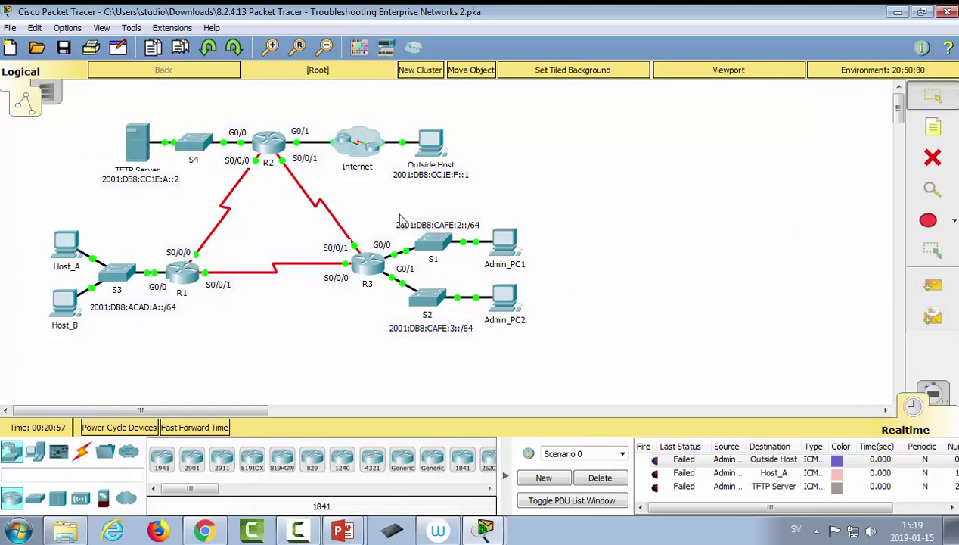
left_click(613, 482)
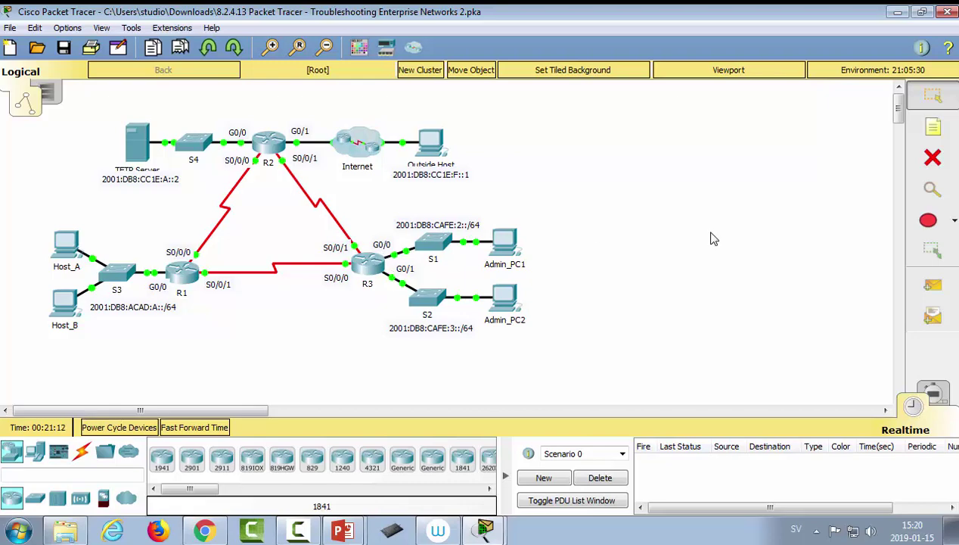
- Send simple PDUs from Admin_PC1 to routers R3 and R1, and delete the scenario's results
left_click(936, 286)
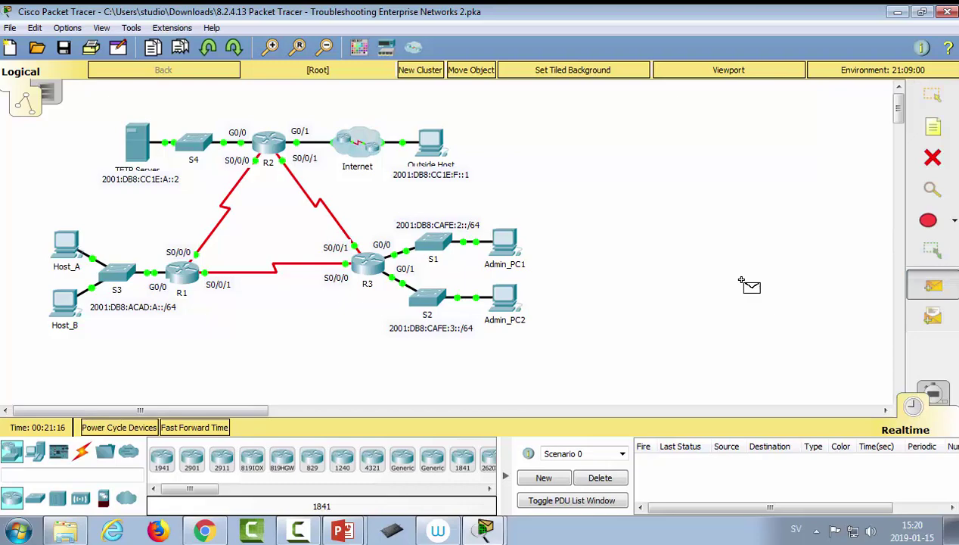
left_click(509, 242)
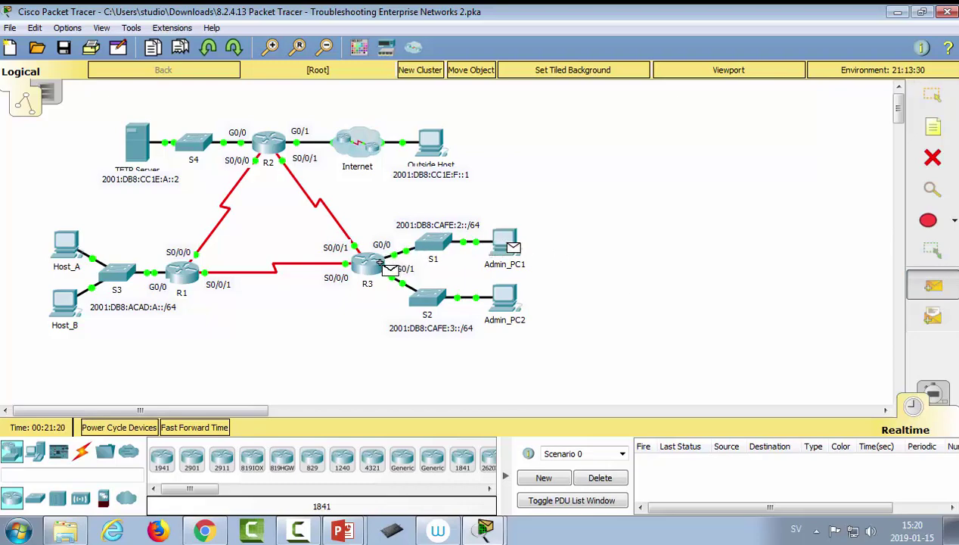
left_click(369, 262)
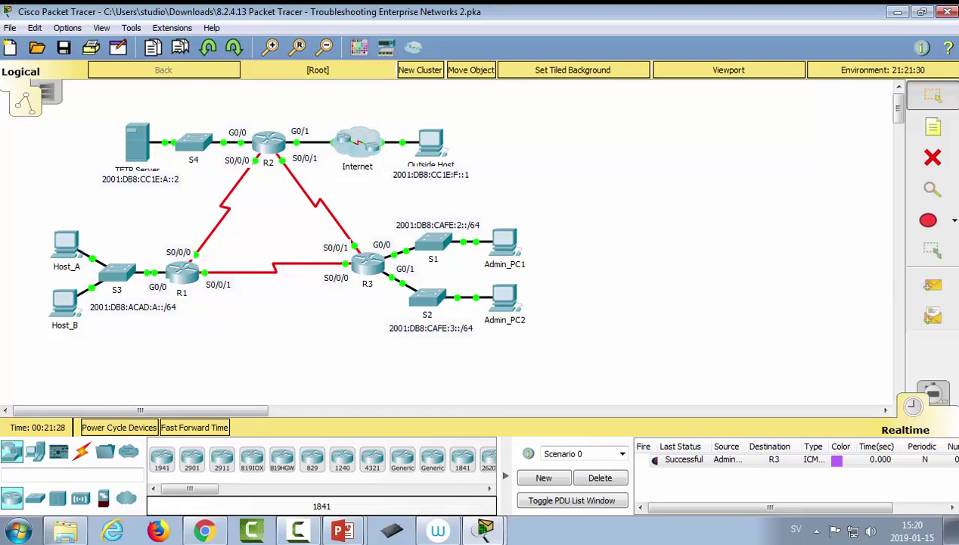
left_click(933, 284)
left_click(505, 248)
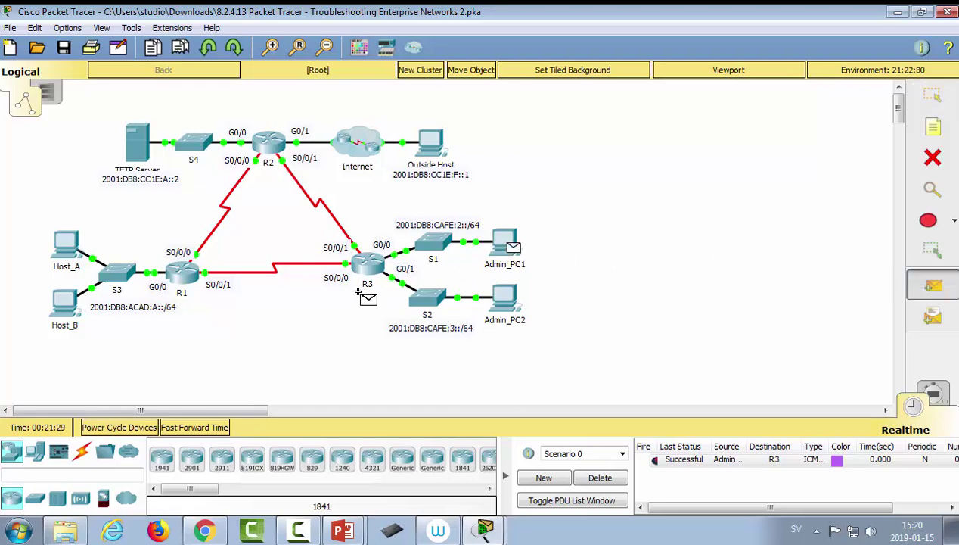
left_click(195, 270)
left_click(603, 480)
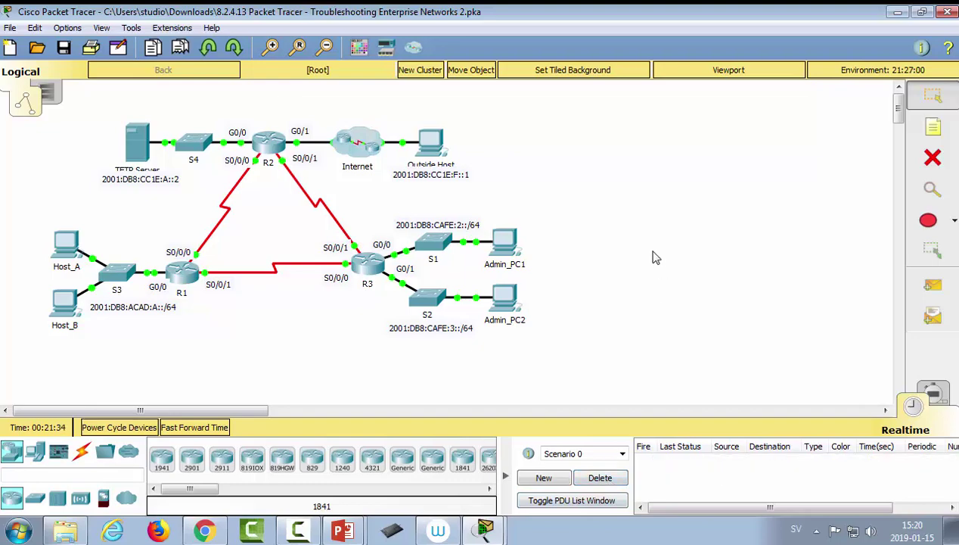
- Open Admin_PC1's IP Configuration beside the topology and check its IPv6 address, link-local address and IPv6 gateway
left_click(507, 242)
left_click_drag(472, 66, 402, 81)
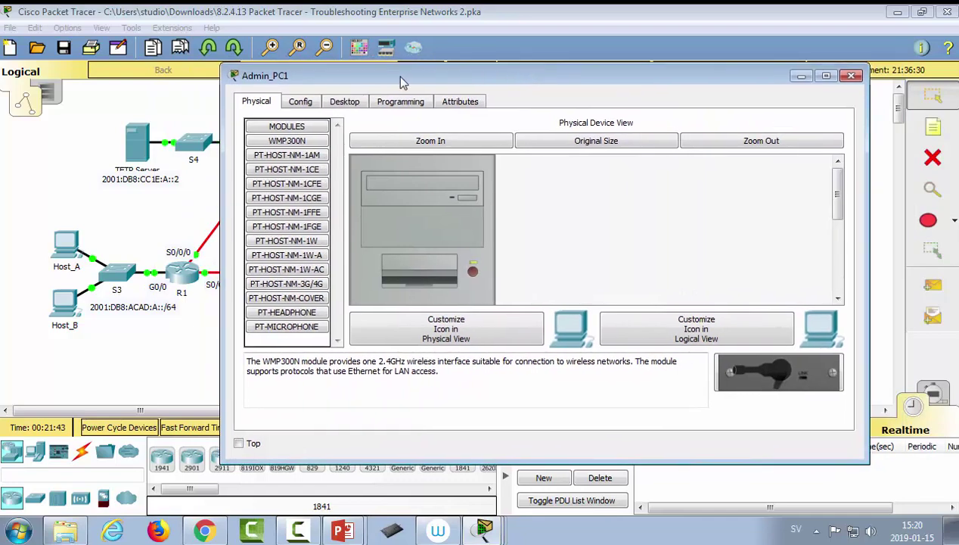
left_click(335, 107)
left_click(327, 152)
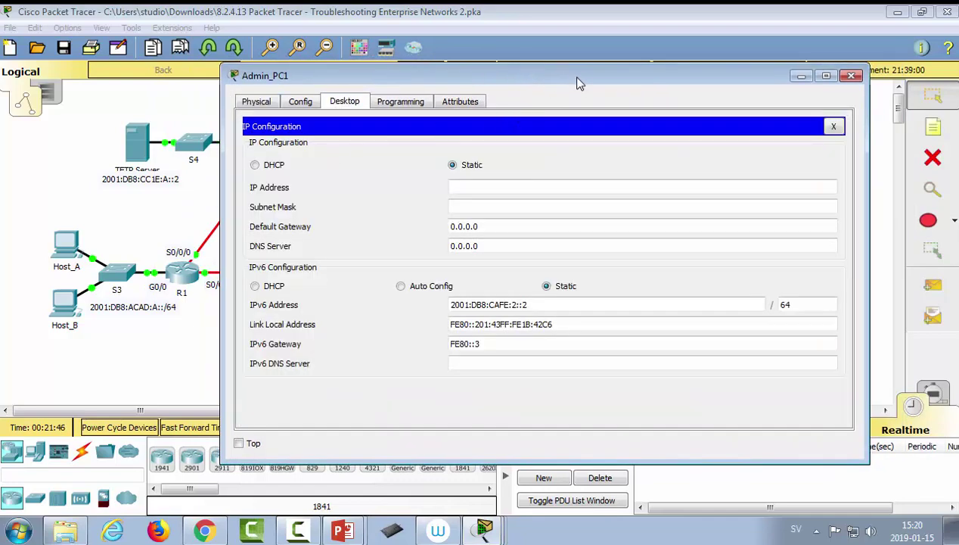
left_click_drag(582, 78, 880, 43)
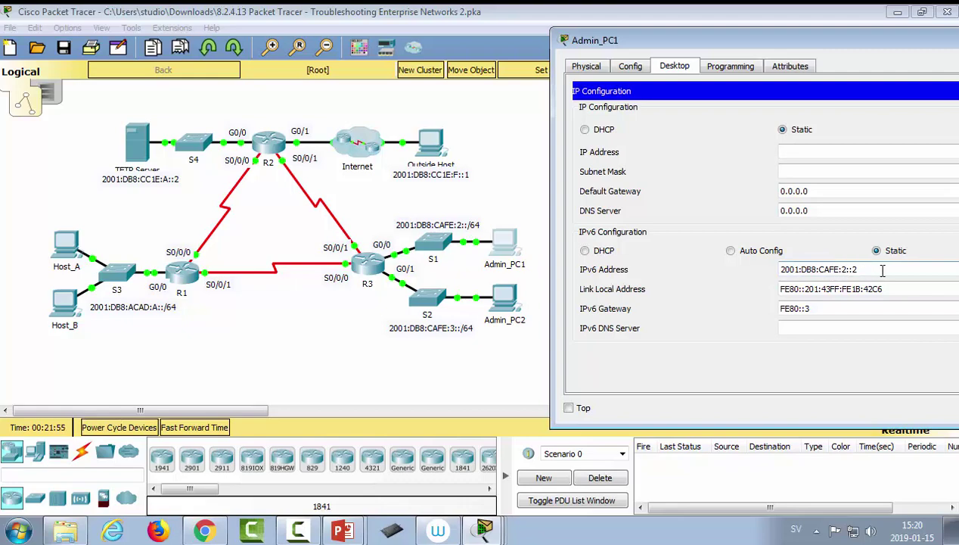
left_click_drag(859, 270, 764, 269)
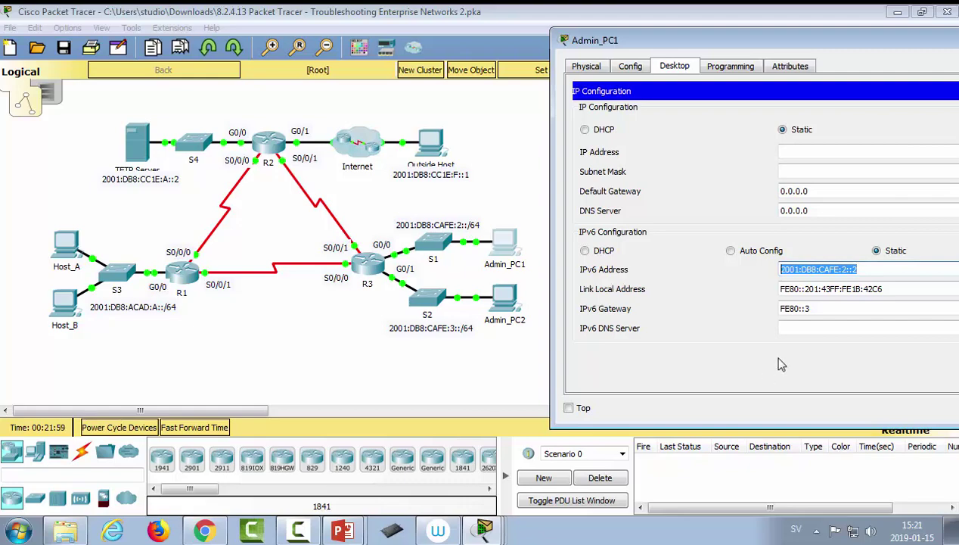
left_click_drag(882, 289, 755, 308)
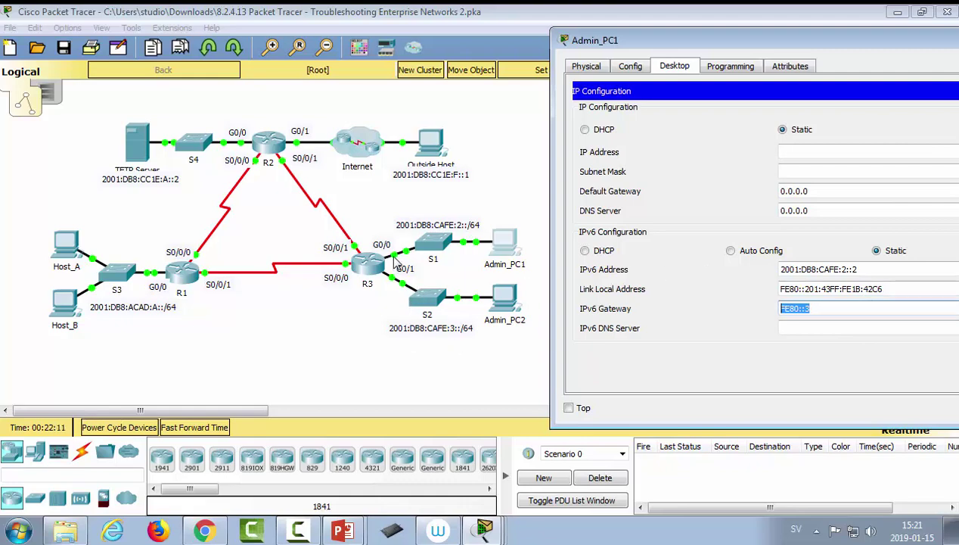
- Enter privileged mode in R3's command line and display the running configuration with show run, down to the interface section
left_click(371, 262)
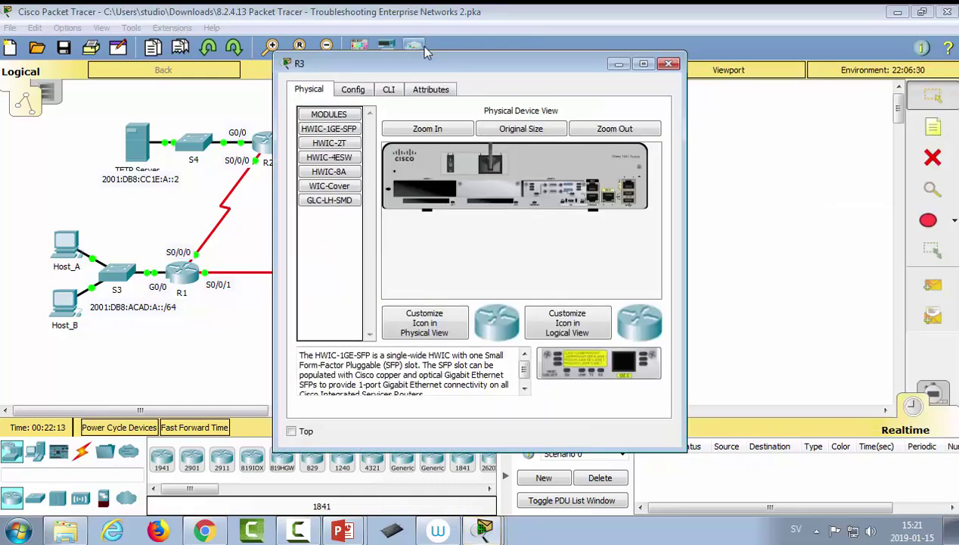
left_click_drag(401, 64, 656, 80)
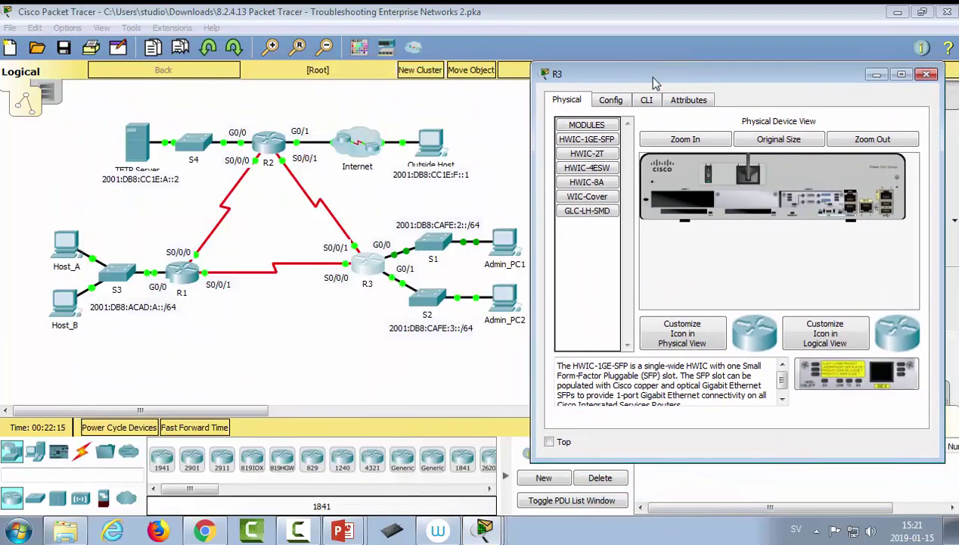
left_click(646, 101)
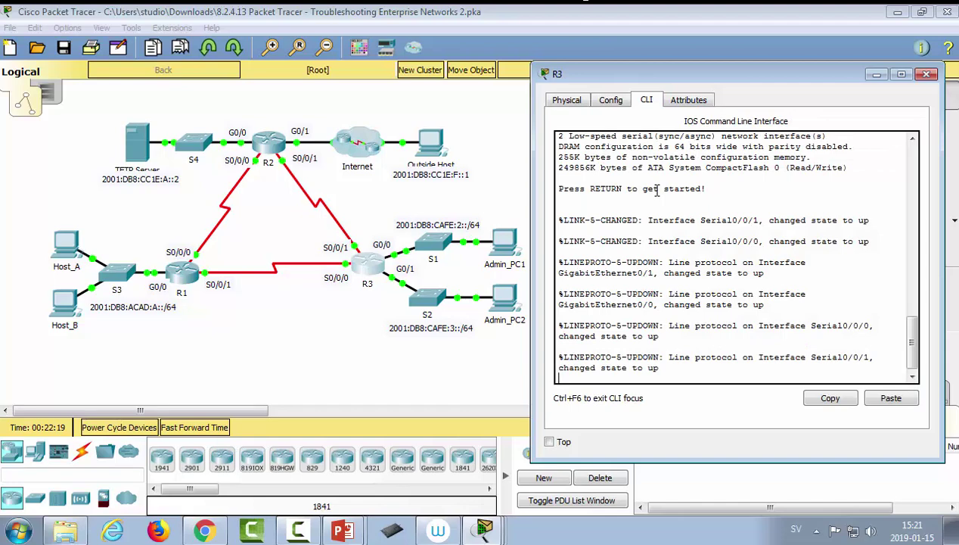
key("Return")
type("ena")
key("Return")
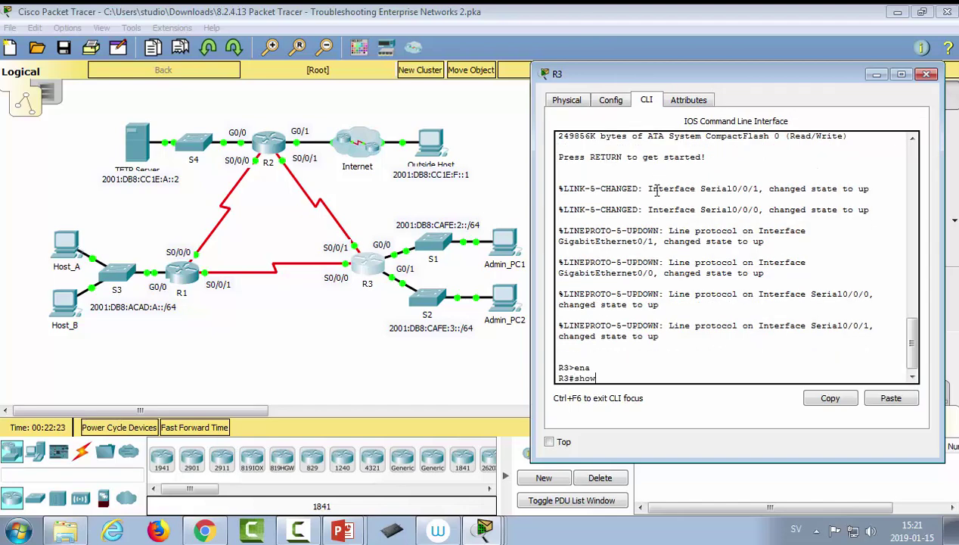
key("Return")
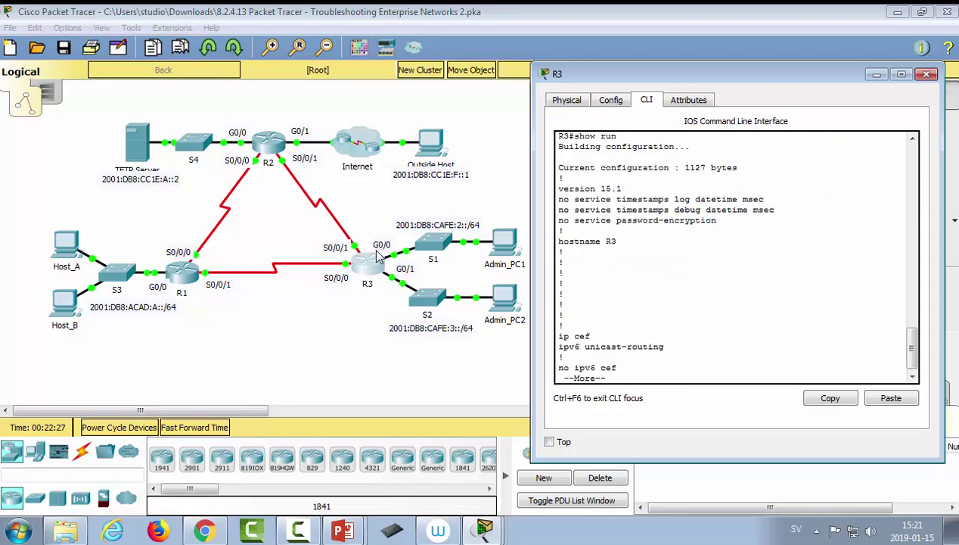
key("space")
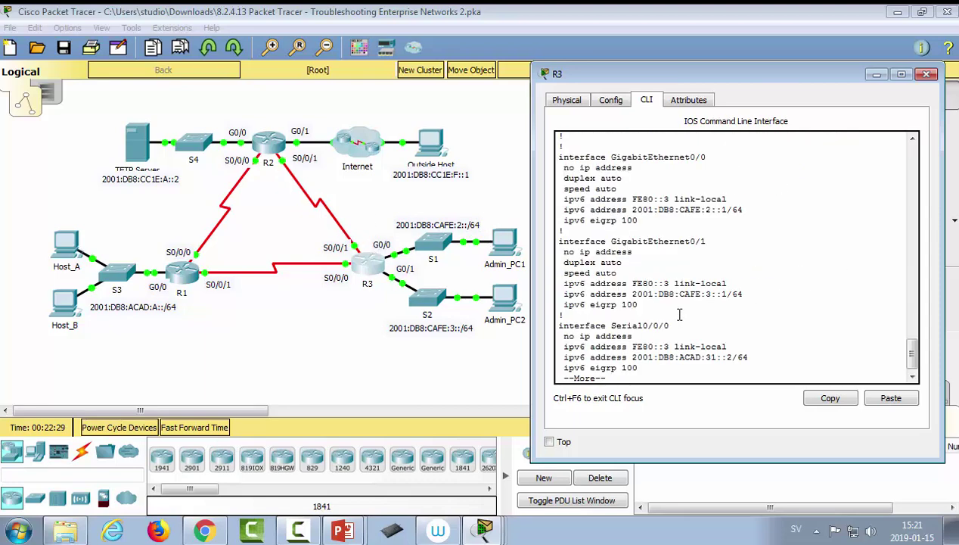
- Check the link-local and global IPv6 addresses of GigabitEthernet0/0 in R3's running configuration, and close the R3 window
left_click_drag(601, 157, 668, 158)
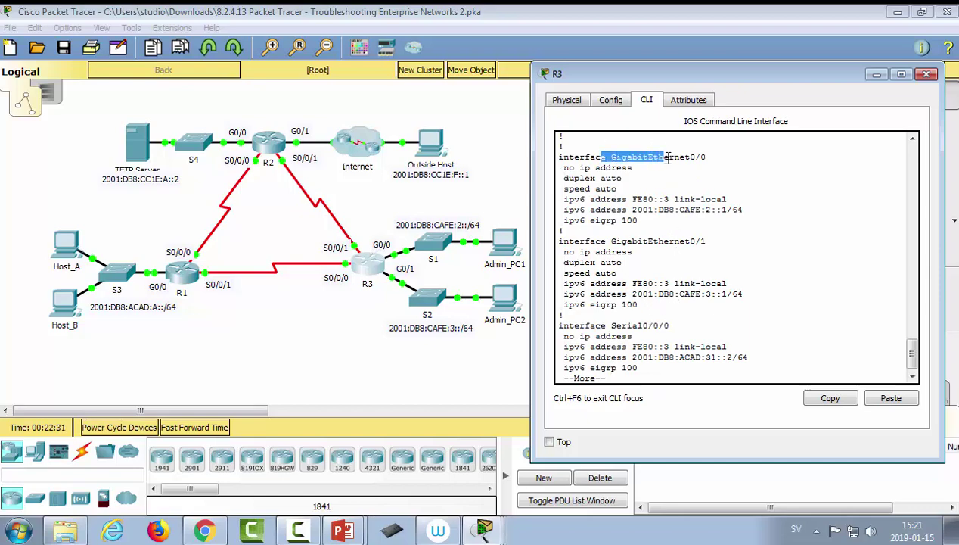
left_click_drag(628, 199, 671, 199)
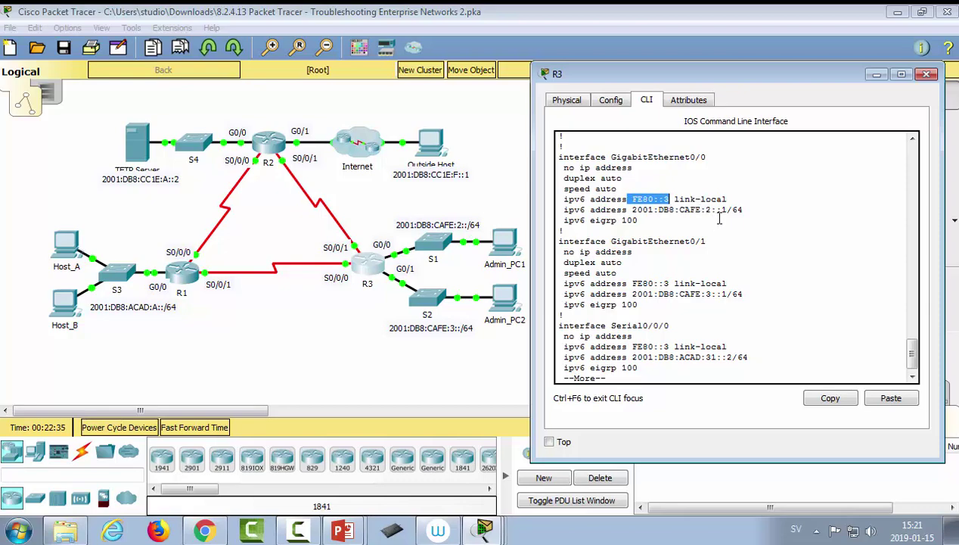
left_click_drag(743, 210, 600, 209)
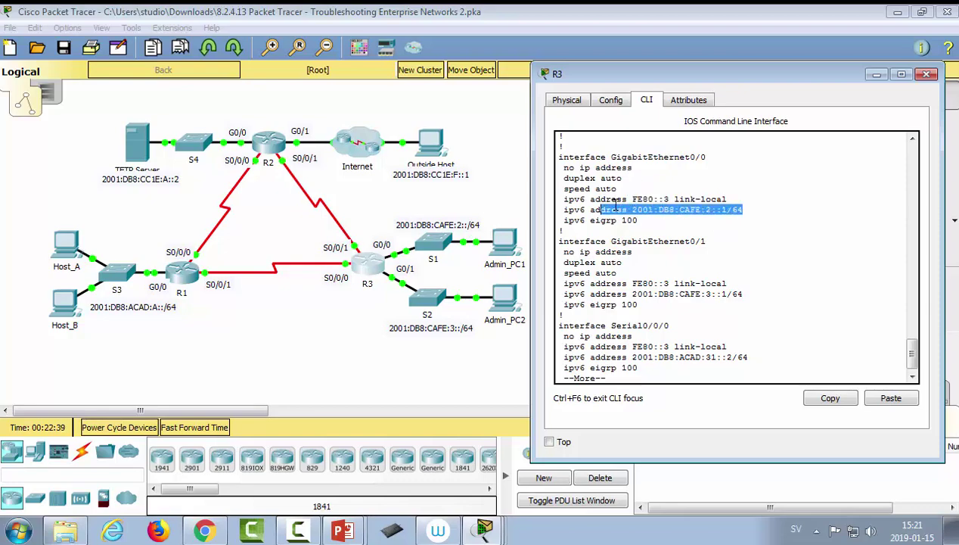
left_click_drag(700, 73, 603, 73)
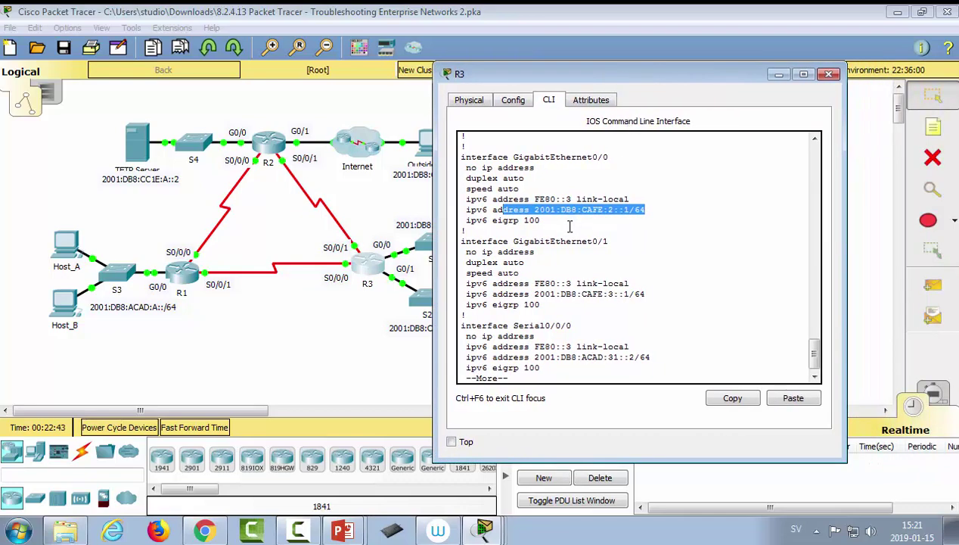
left_click(829, 73)
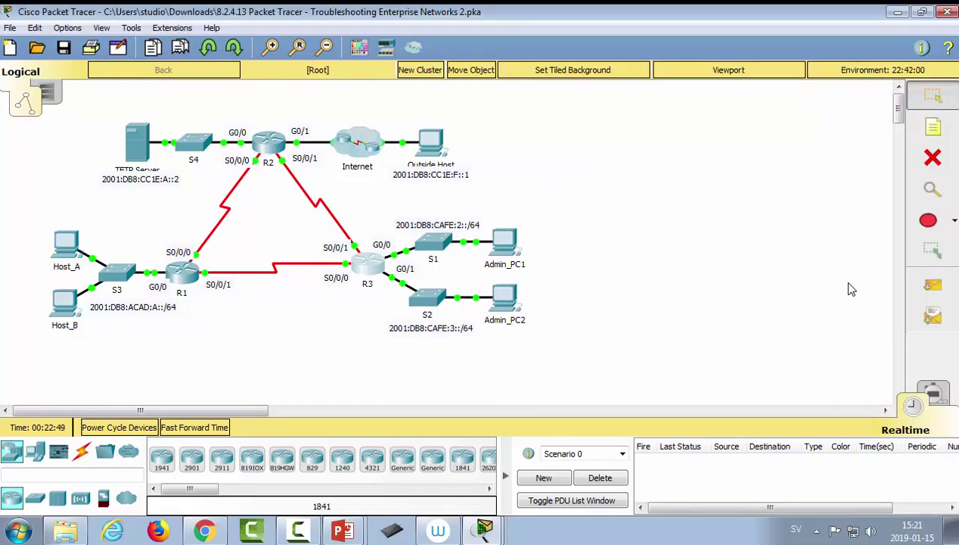
- Send simple PDUs from Admin_PC1 to Admin_PC2 and from Admin_PC1 to Host_A, and delete the scenario's results
left_click(933, 285)
left_click(505, 248)
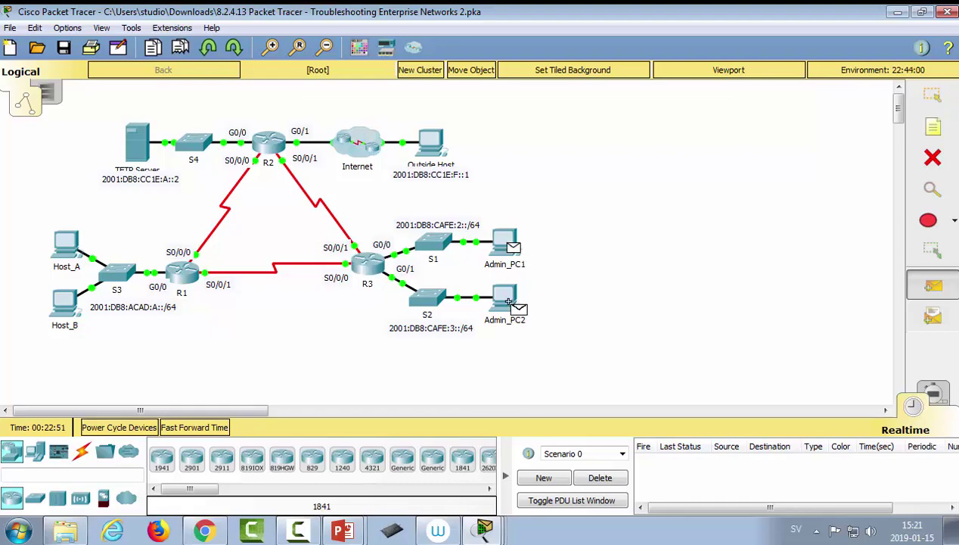
left_click(507, 301)
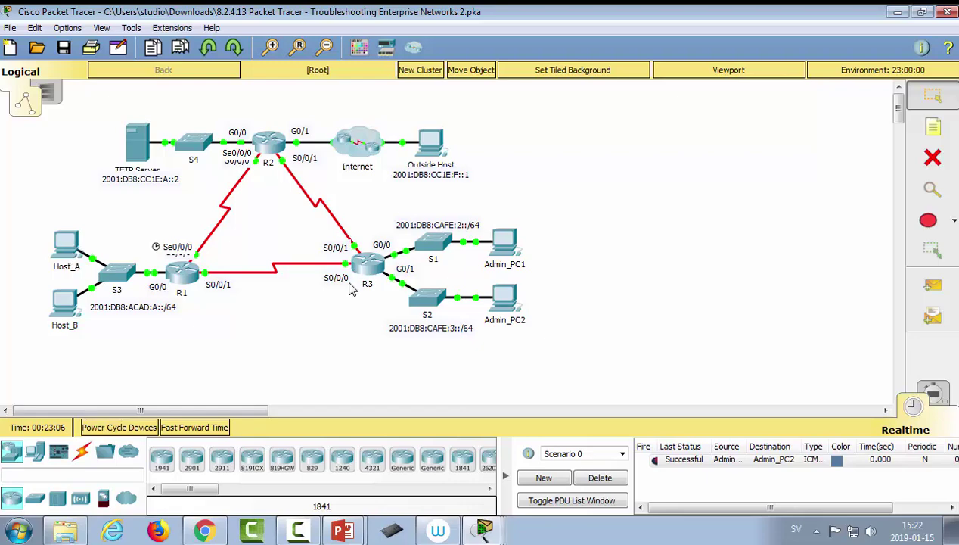
left_click(933, 285)
left_click(493, 239)
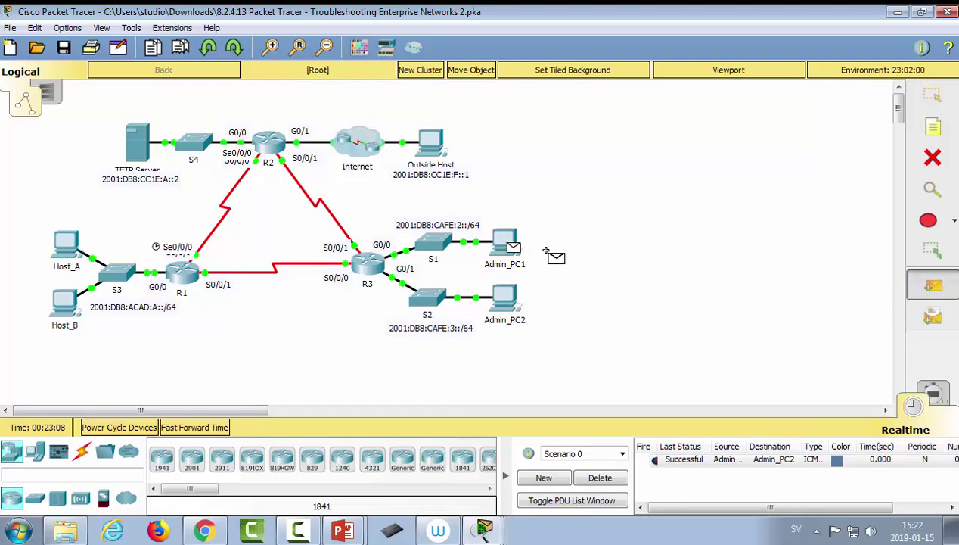
left_click(76, 246)
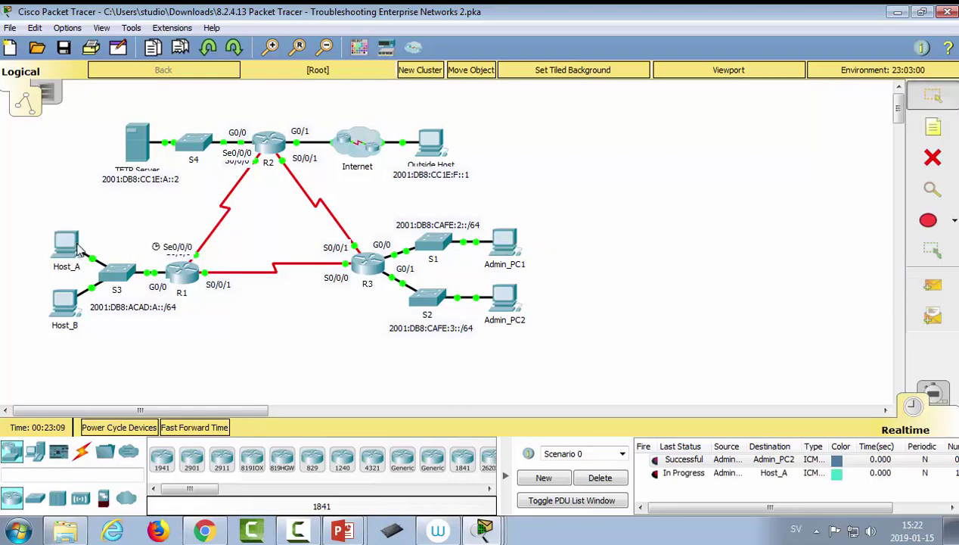
left_click(595, 474)
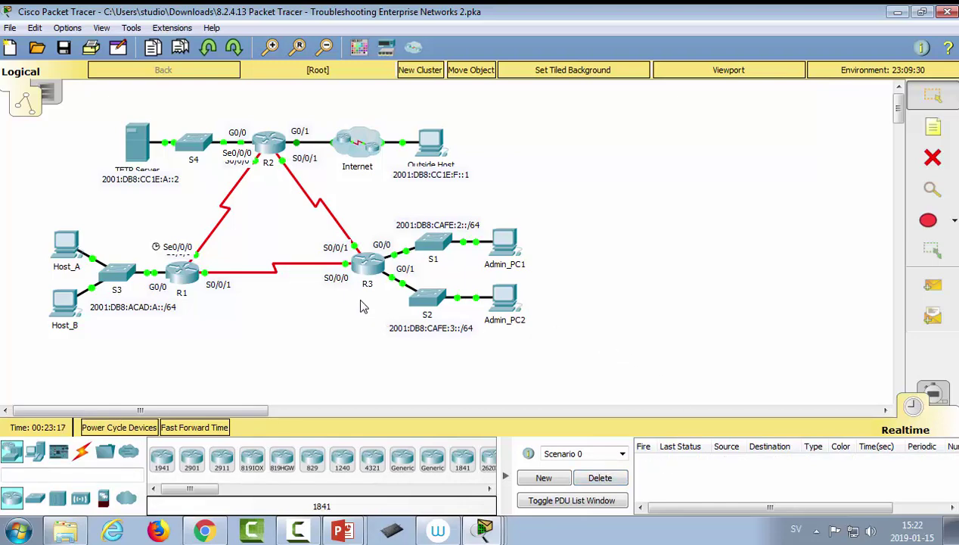
- Leave the configuration listing in R3's command line, and display and examine the whole IPv6 routing table with show ipv6 route
left_click(369, 267)
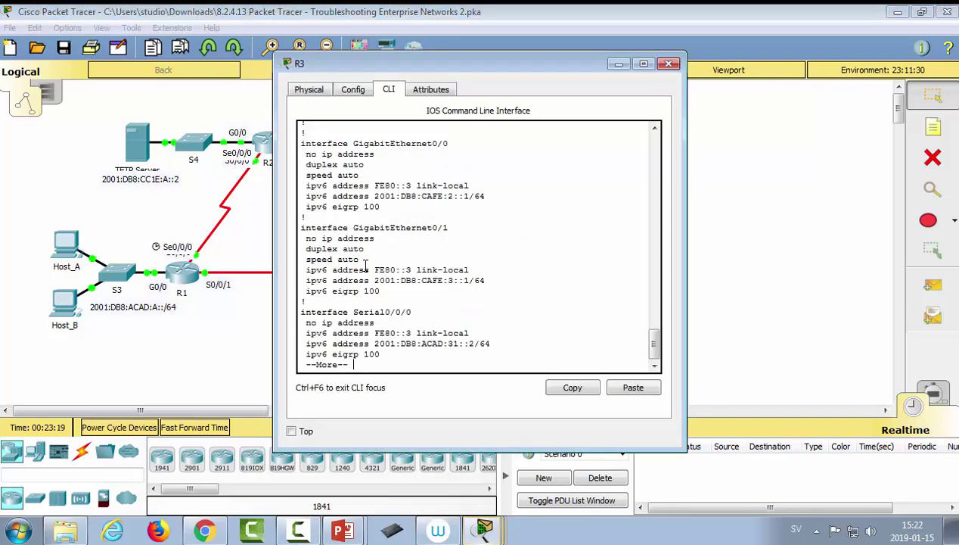
left_click_drag(416, 63, 640, 43)
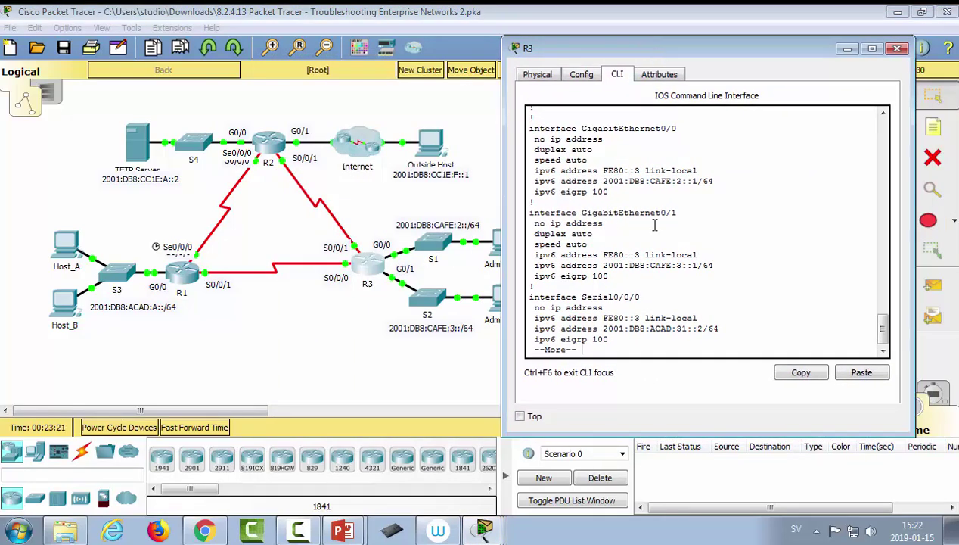
key("q")
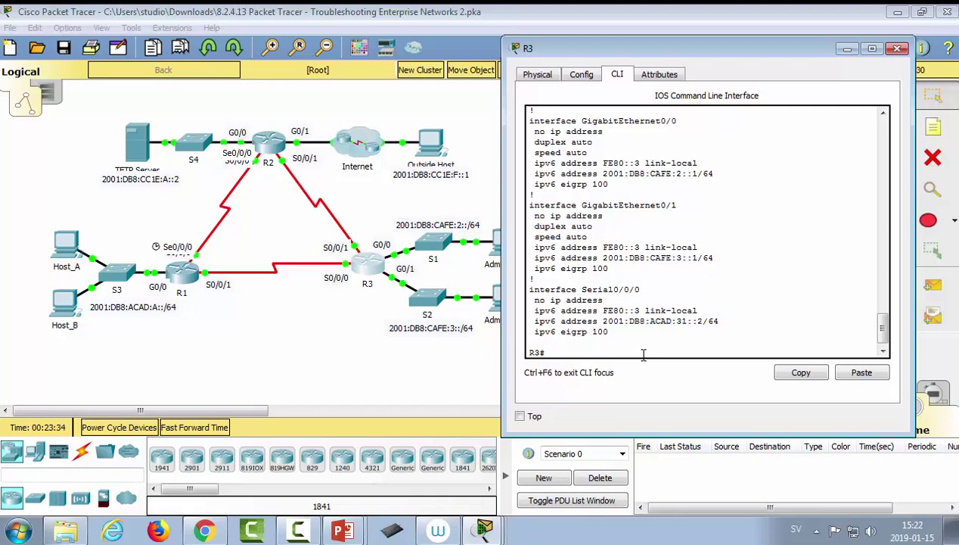
type("show ipv6 route")
key("Return")
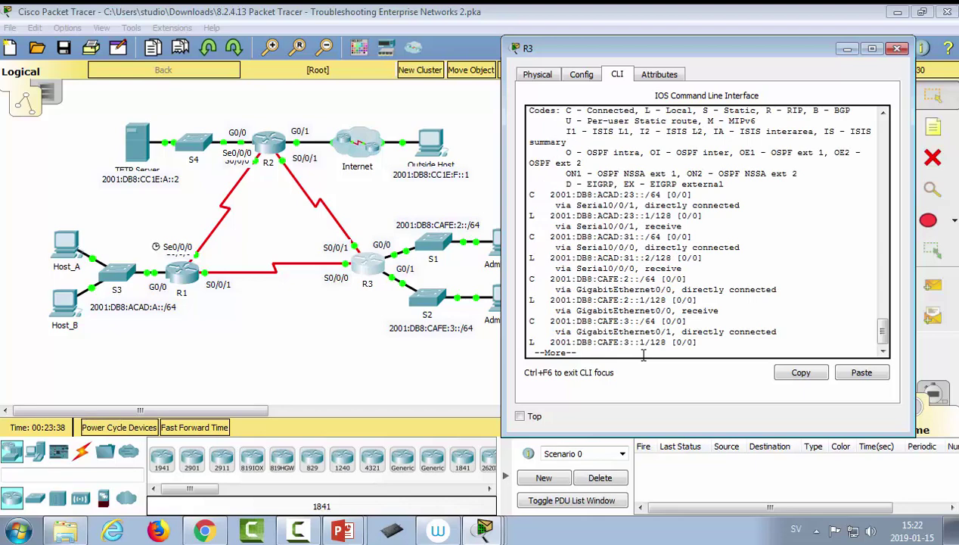
key("space")
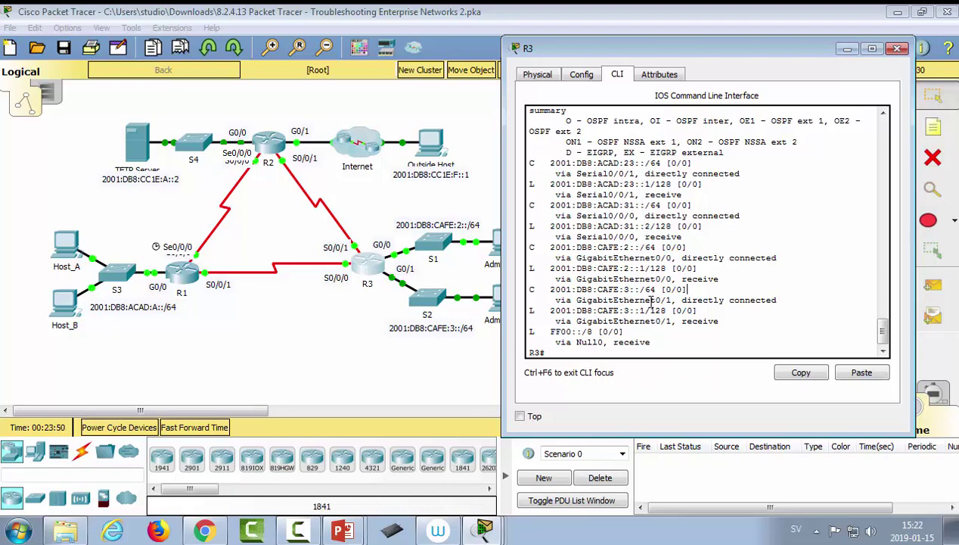
scroll(650, 299, "down", 1)
double_click(532, 286)
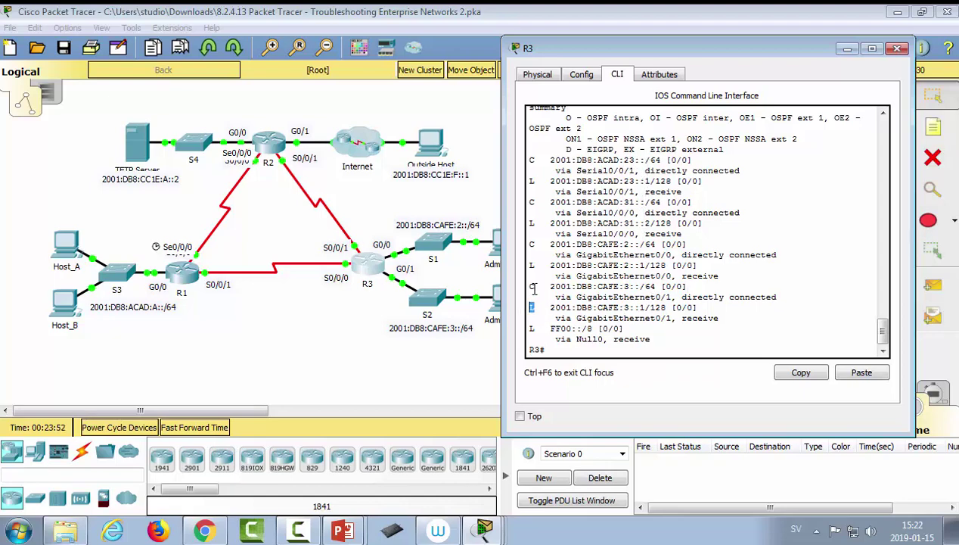
- Open the PT Activity instructions beside R3's command line and check the IPv6 routing requirement for EIGRP and its AS number
left_click_drag(675, 58, 423, 42)
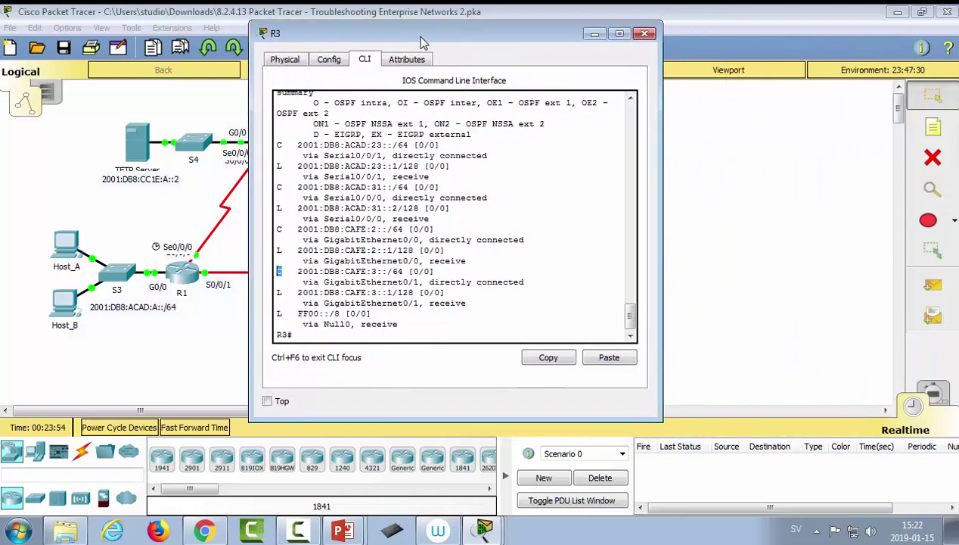
left_click(484, 532)
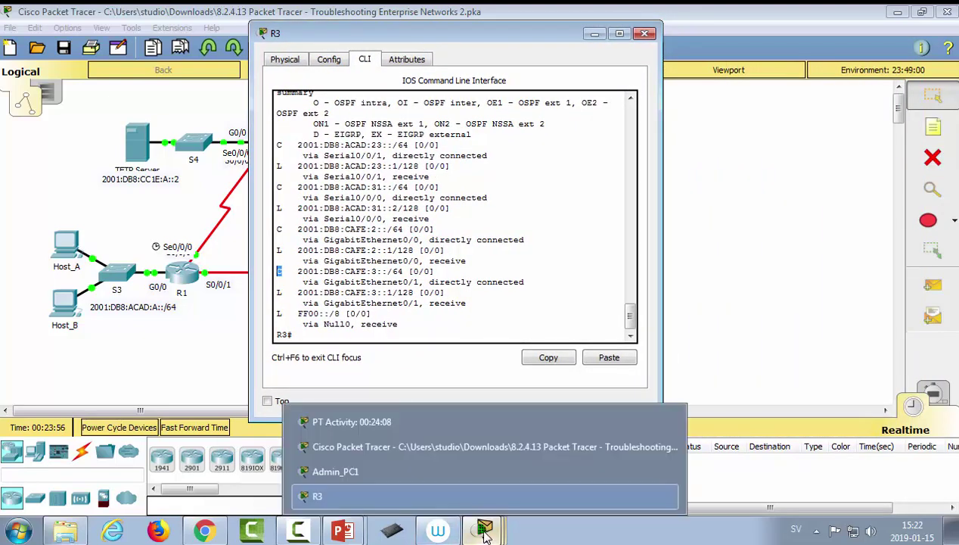
left_click(444, 424)
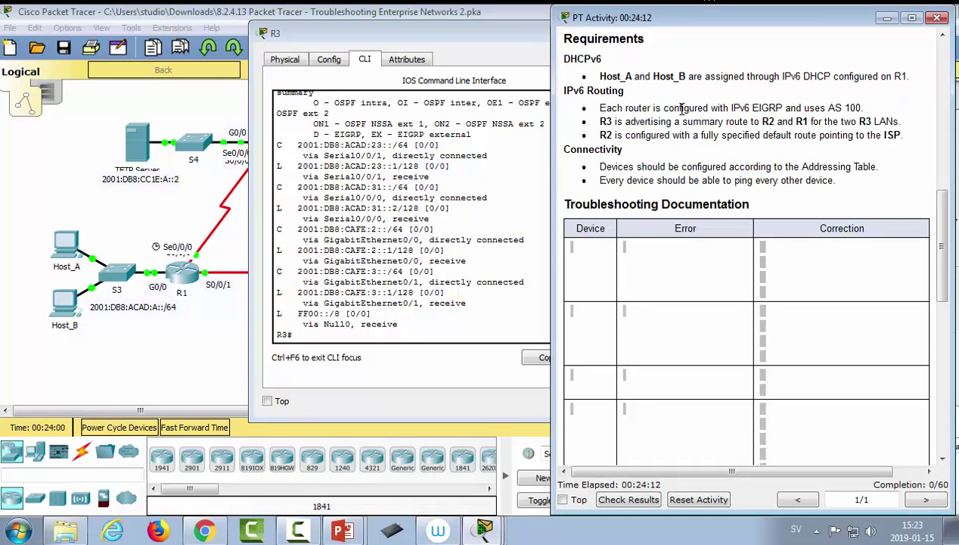
left_click_drag(627, 107, 770, 107)
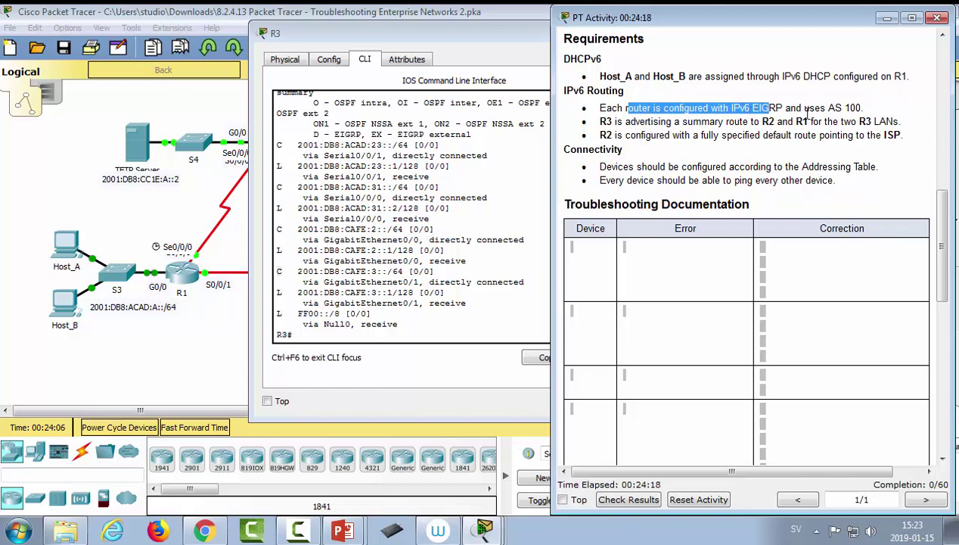
left_click_drag(795, 108, 841, 109)
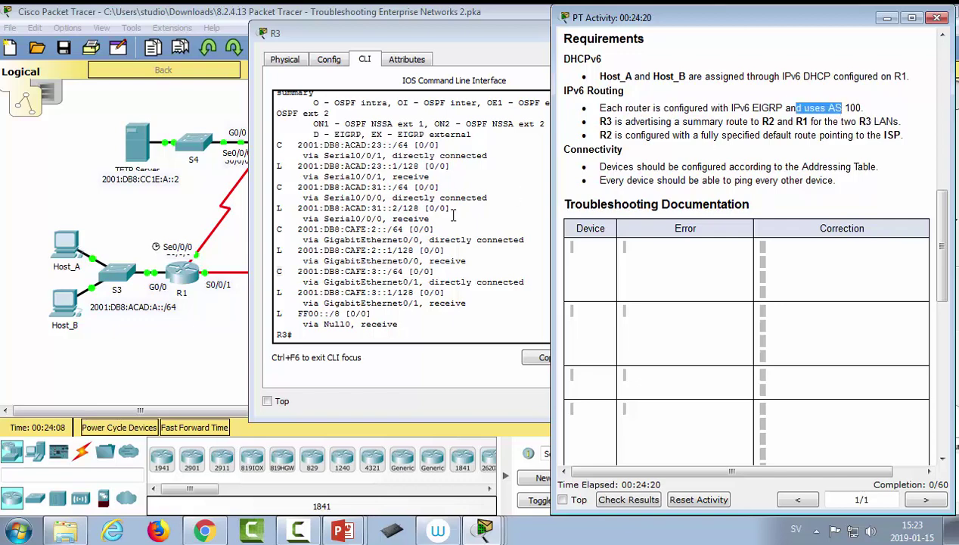
- Return to R3, recheck its IPv6 routing table, and display the running configuration with show run, down to the interface section
left_click(437, 314)
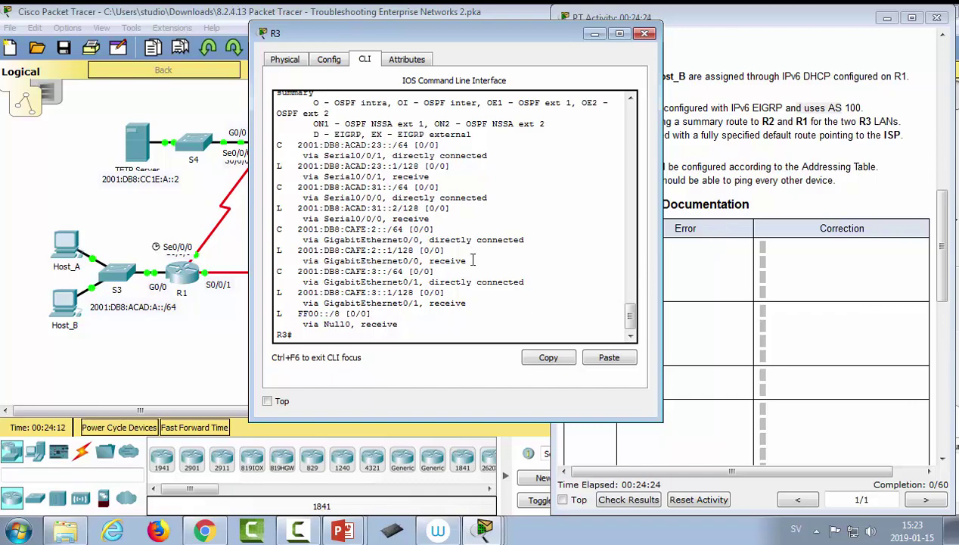
scroll(471, 271, "up", 2)
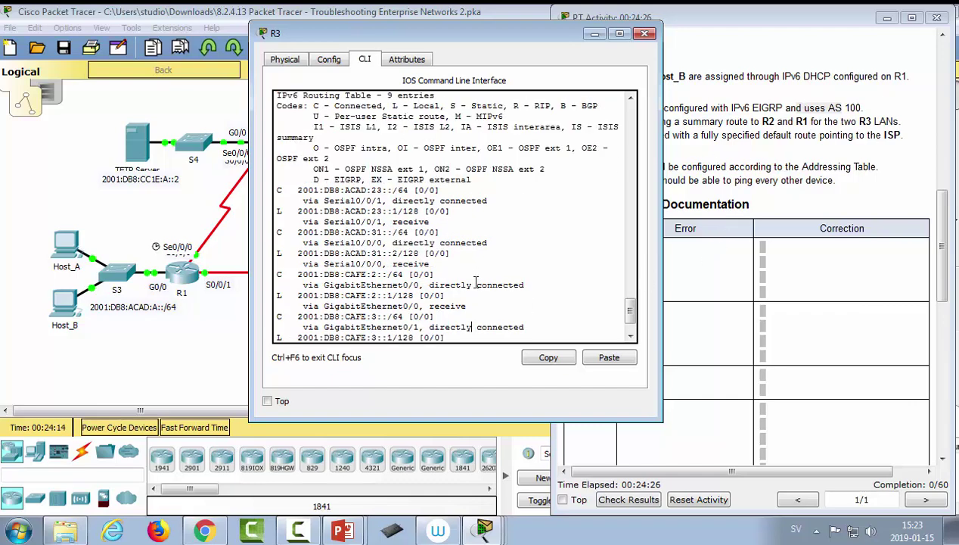
scroll(475, 281, "down", 2)
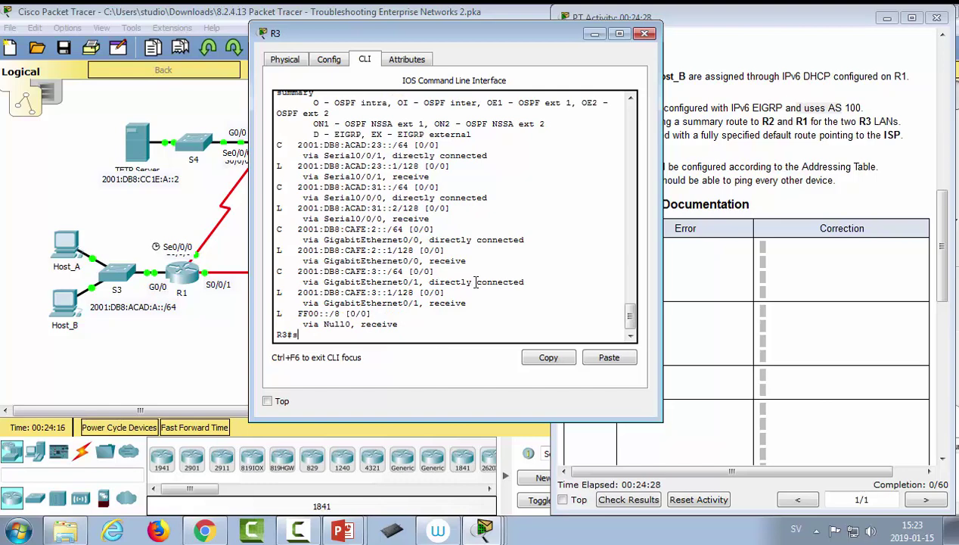
type("show run")
key("Return")
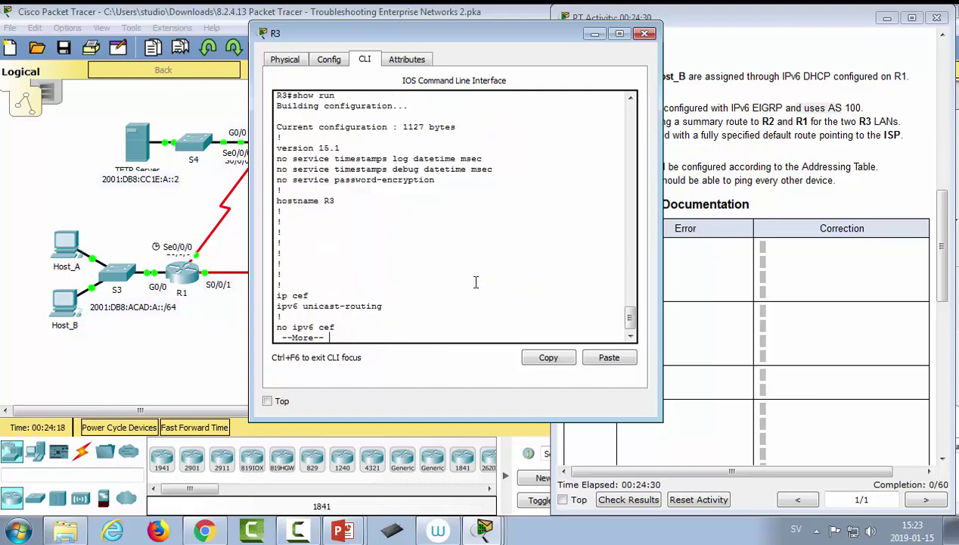
key("space")
key("space")
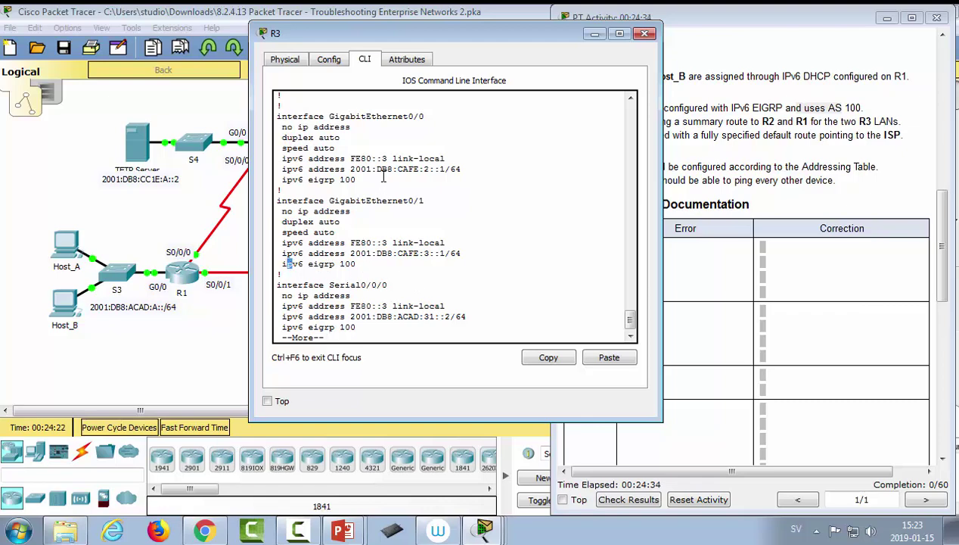
- Check the IPv6 EIGRP lines of GigabitEthernet0/0 and Serial0/0/0 in R3's running configuration
left_click_drag(361, 179, 304, 179)
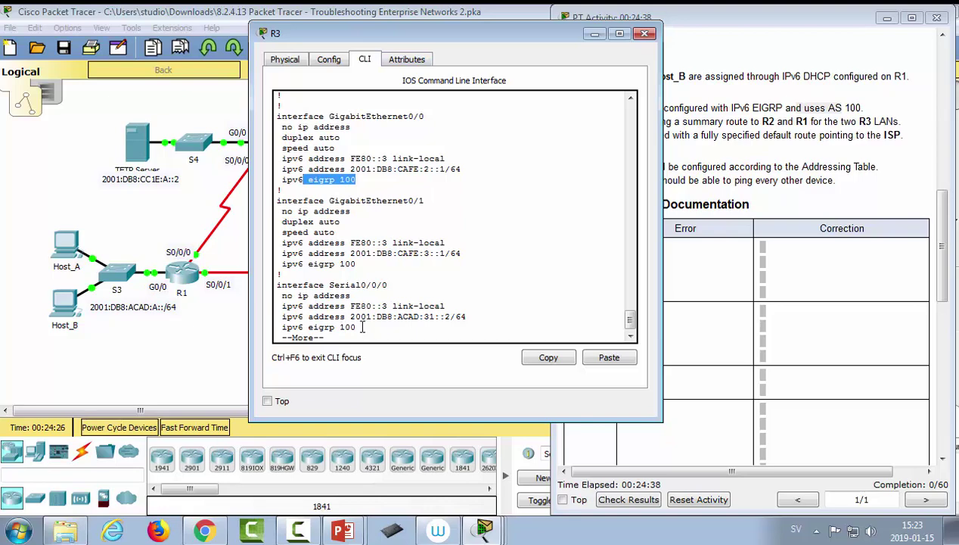
left_click_drag(362, 327, 269, 327)
left_click_drag(476, 37, 519, 34)
left_click(480, 306)
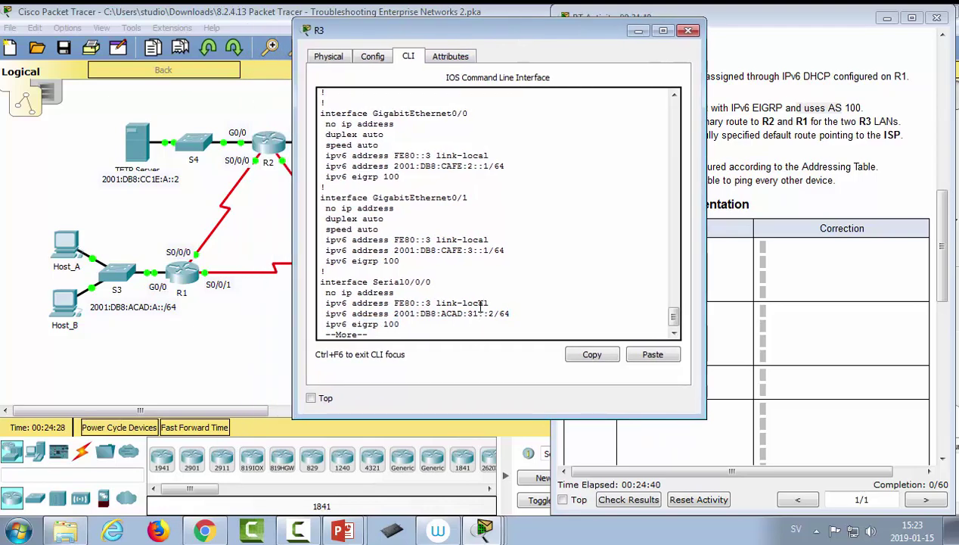
- Continue R3's running configuration to the ipv6 router eigrp section and examine its entries beside the topology
key("space")
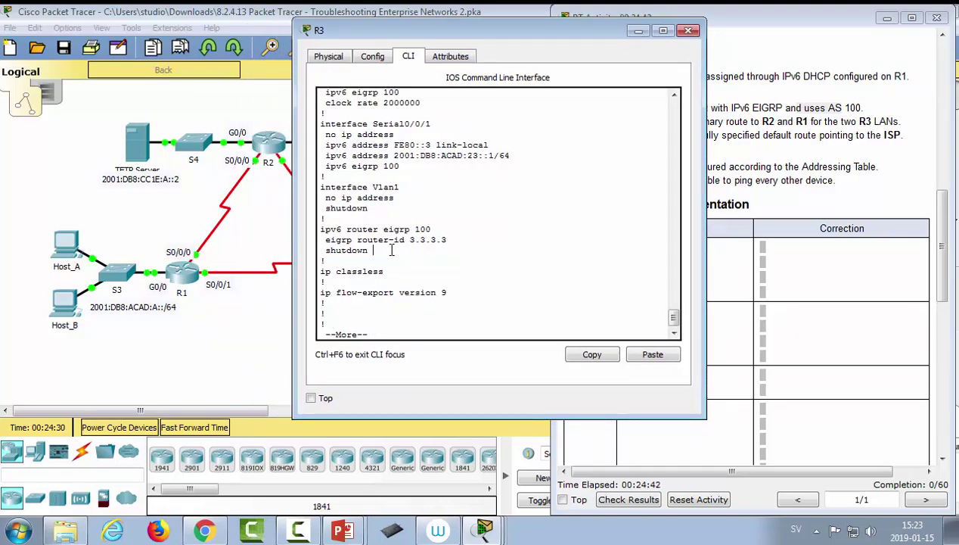
left_click_drag(392, 250, 318, 227)
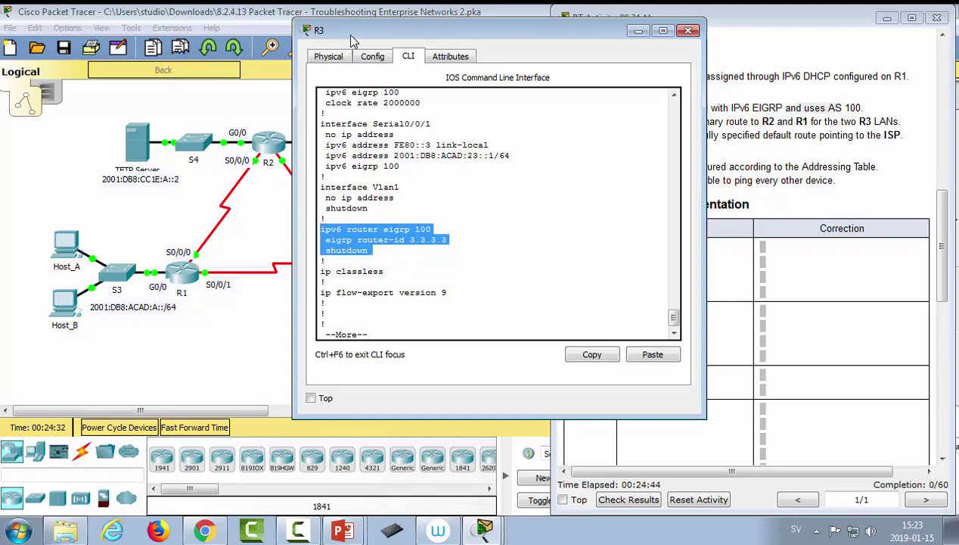
left_click_drag(347, 34, 513, 33)
left_click(583, 324)
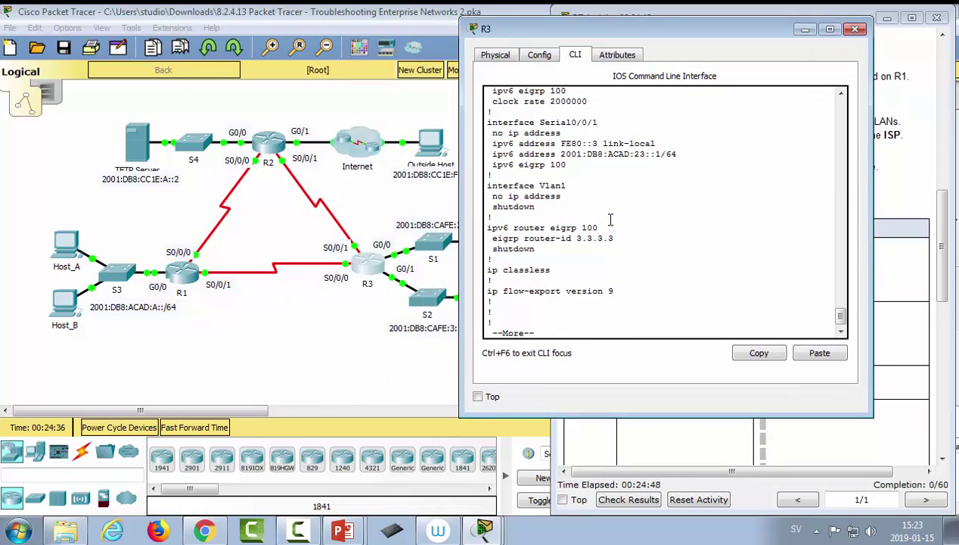
- In R3's global configuration mode, enter ipv6 router eigrp 100, enable the routing process with no shut, and close the R3 window
type("q")
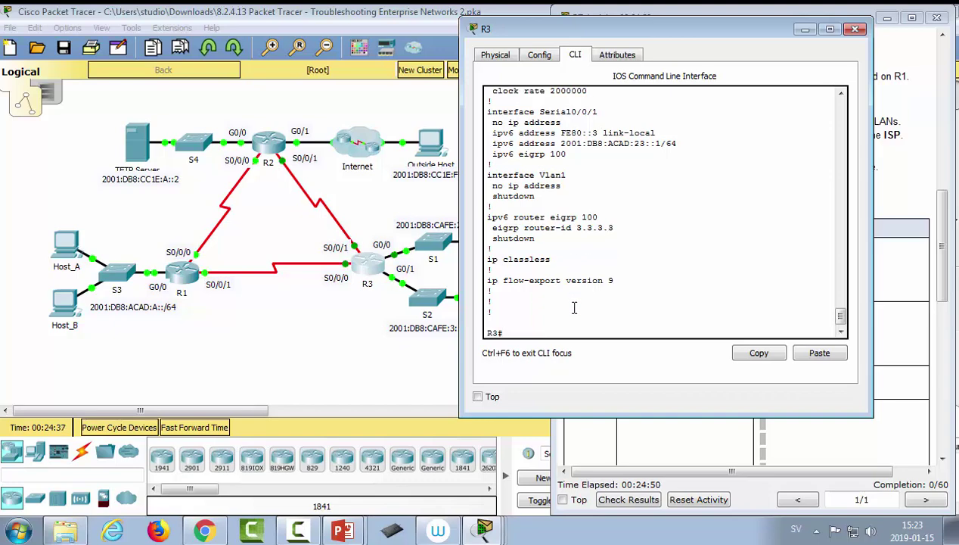
type("conf t")
key("Return")
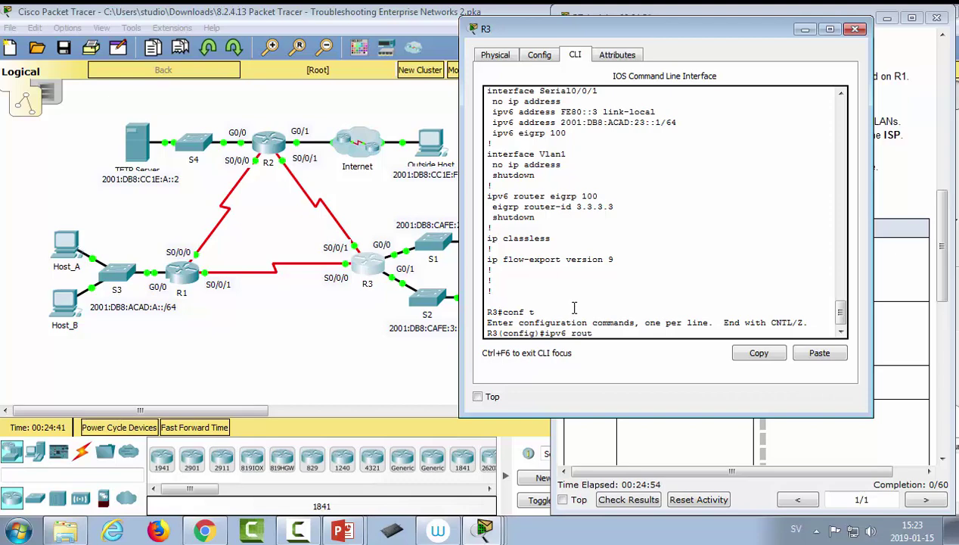
type("ipv6 router e")
key("Tab")
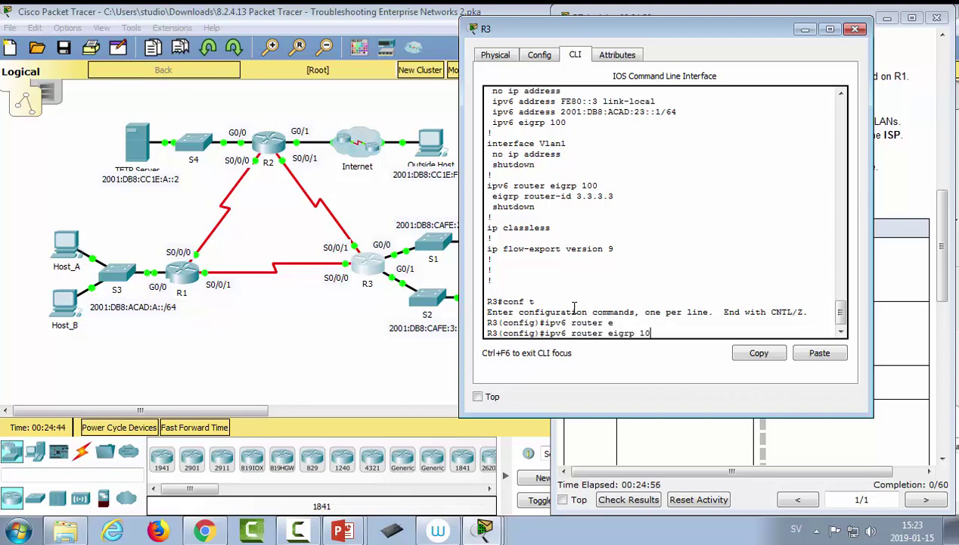
type("100")
key("Return")
type("no shut")
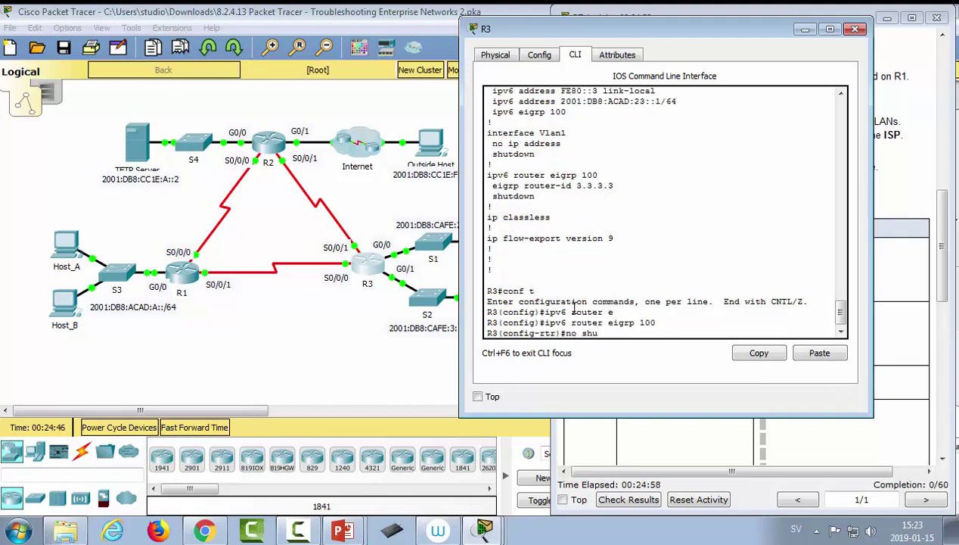
key("Return")
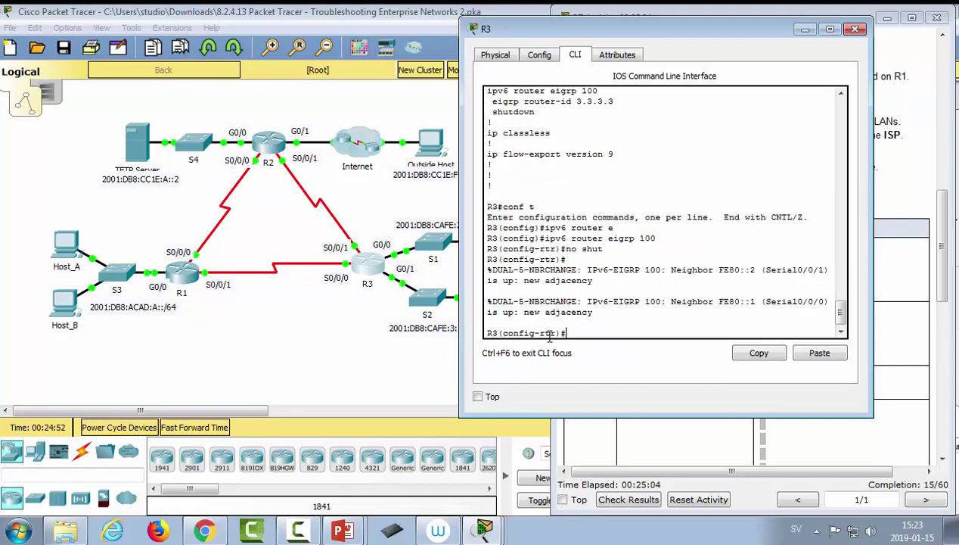
key("Return")
left_click(855, 28)
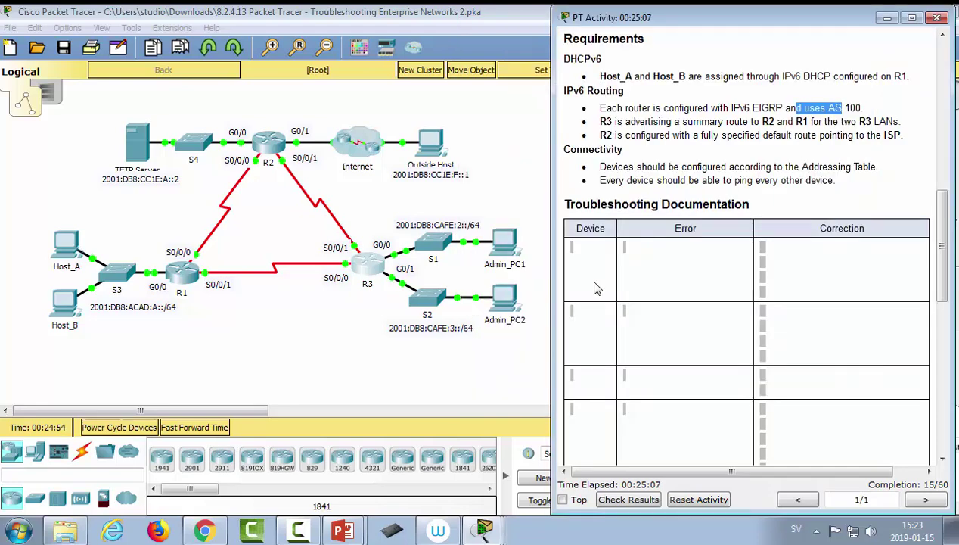
- Minimize the activity instructions and send a simple PDU from Admin_PC1 to Host_A
left_click(887, 17)
left_click(923, 293)
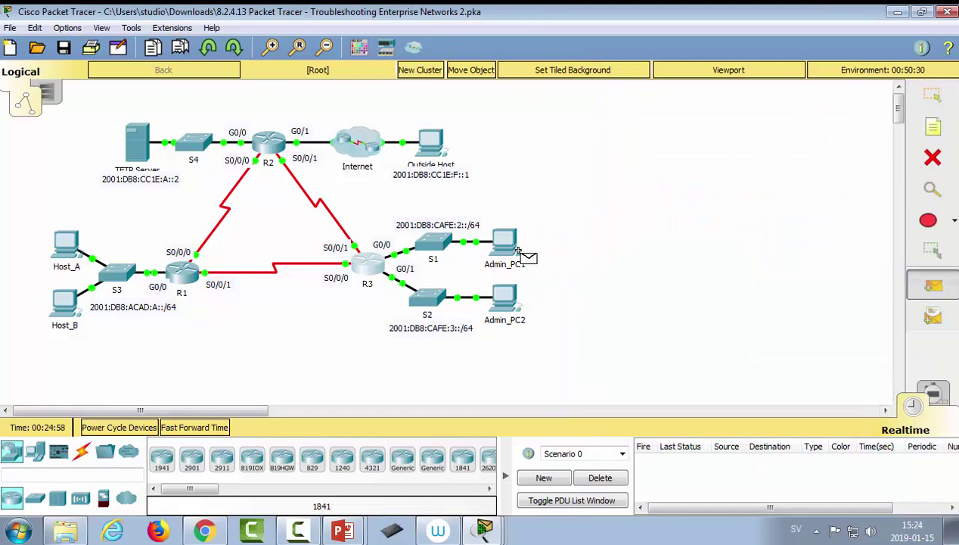
left_click(507, 246)
left_click(74, 241)
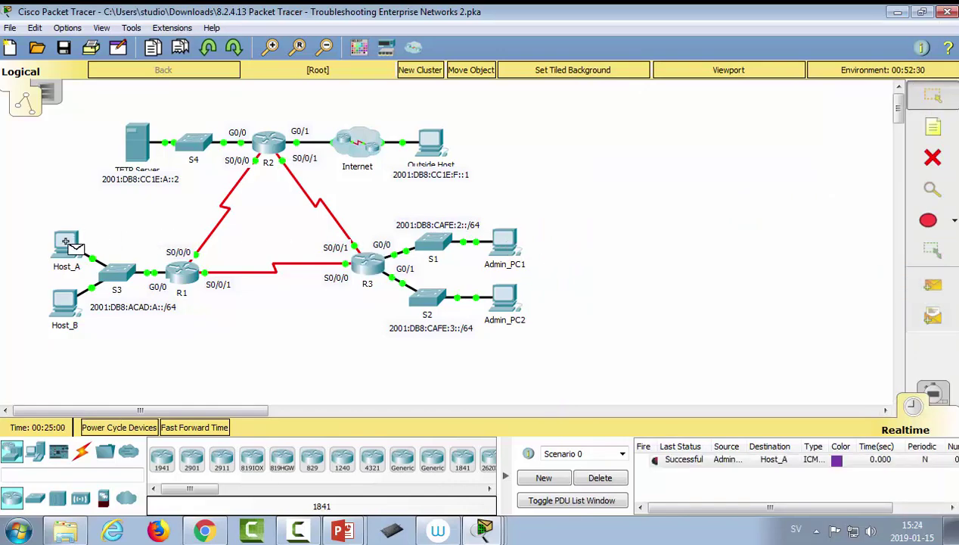
- Send simple PDUs from Admin_PC1 to Host_B and from Admin_PC1 to the TFTP Server
left_click(933, 286)
left_click(500, 248)
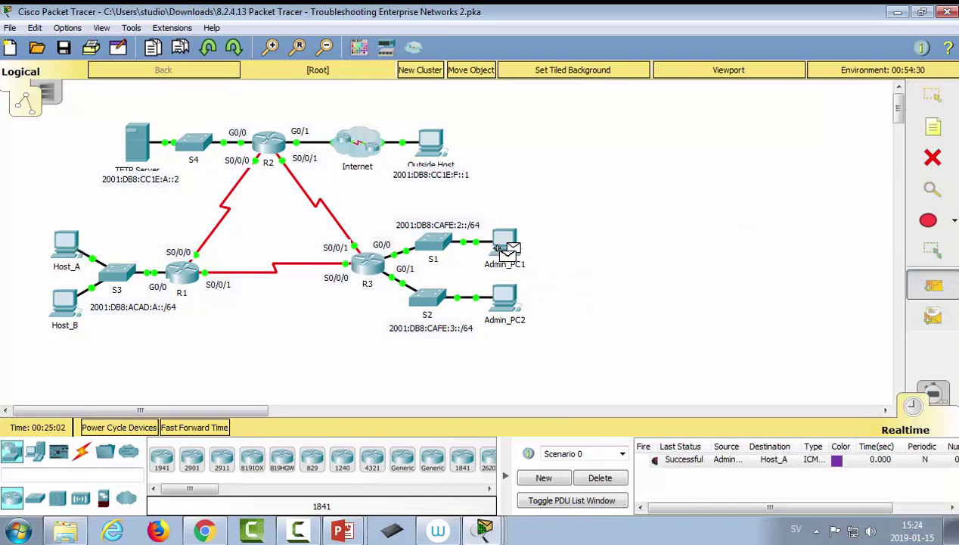
left_click(64, 304)
left_click(932, 286)
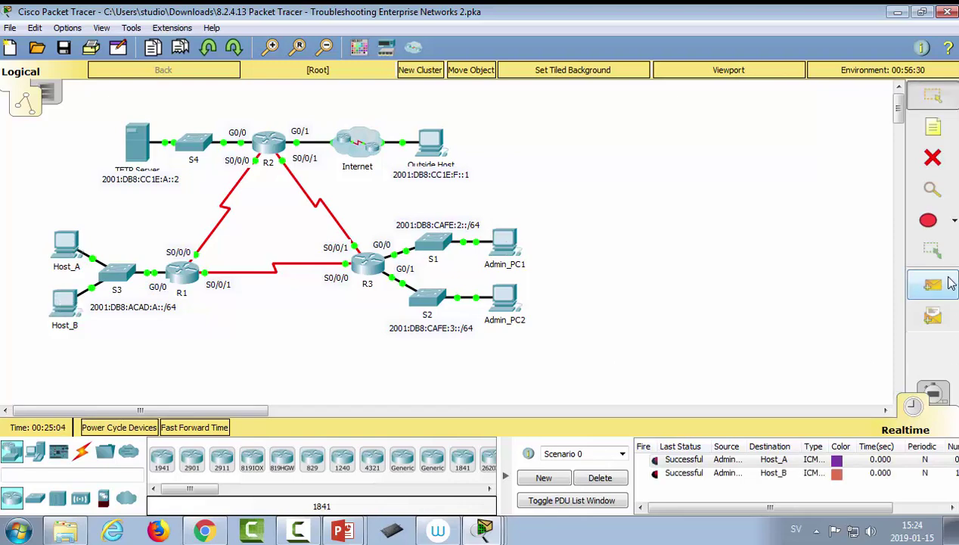
left_click(507, 246)
left_click(137, 136)
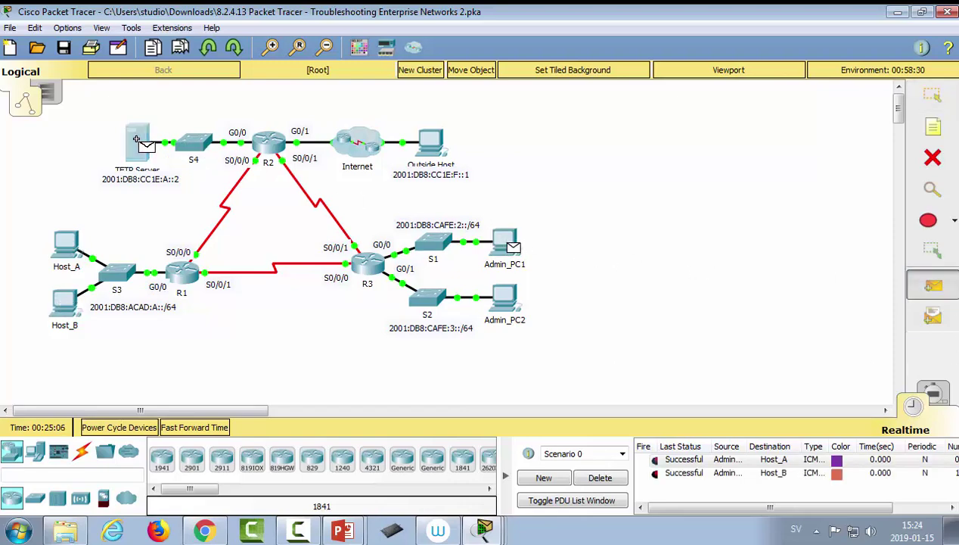
- Clear the PDU list of Scenario 0 and send a simple PDU from Admin_PC1 to Outside Host
left_click(617, 476)
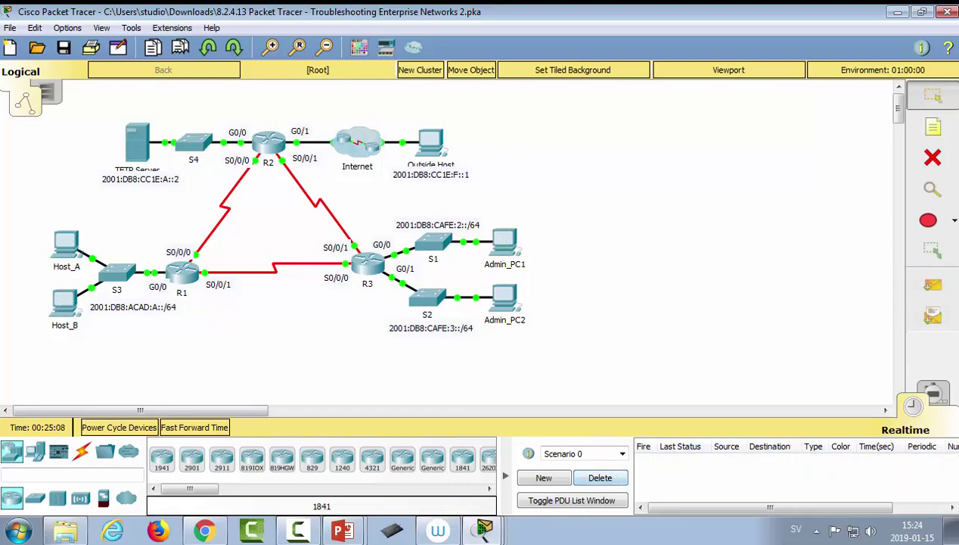
left_click(933, 286)
left_click(501, 246)
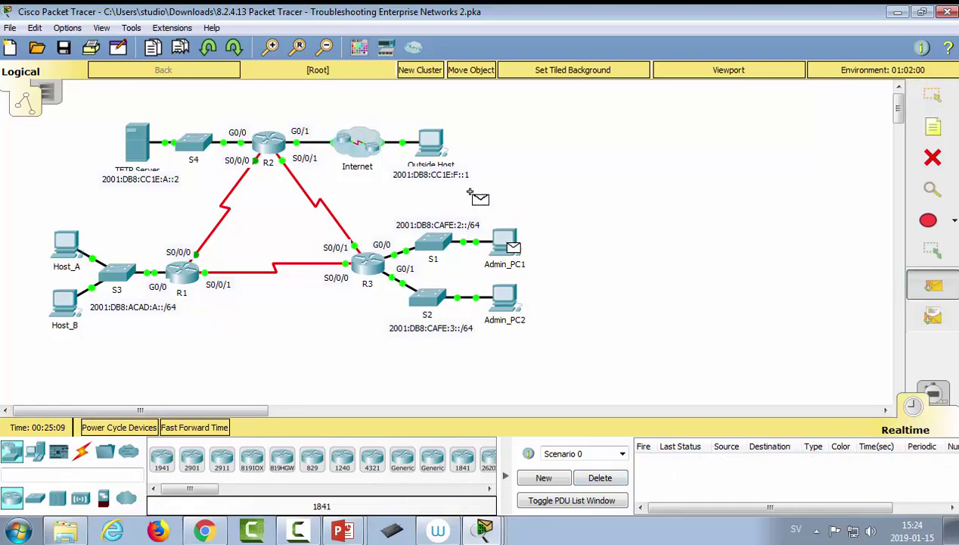
left_click(433, 145)
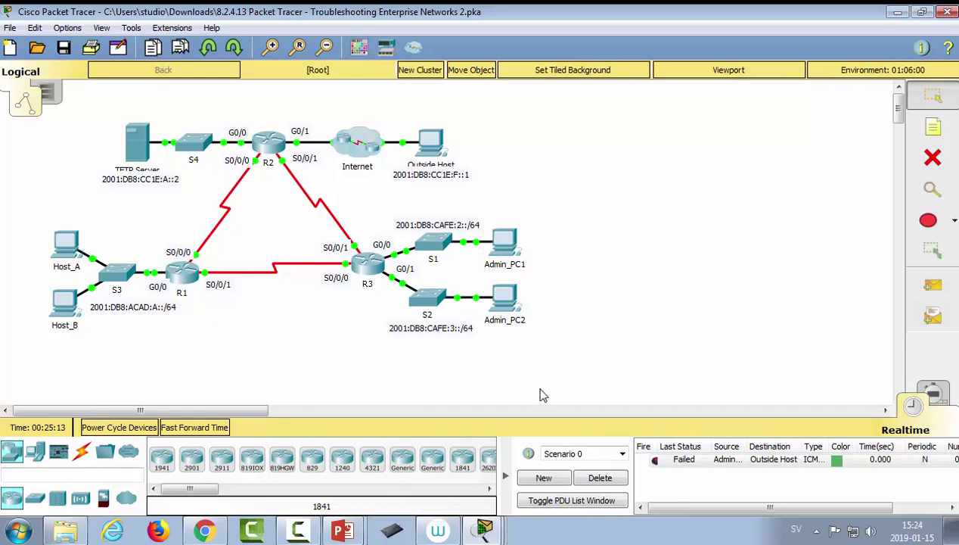
- Open R3's command line and display its full IPv6 routing table with do show ipv6 route
left_click(368, 265)
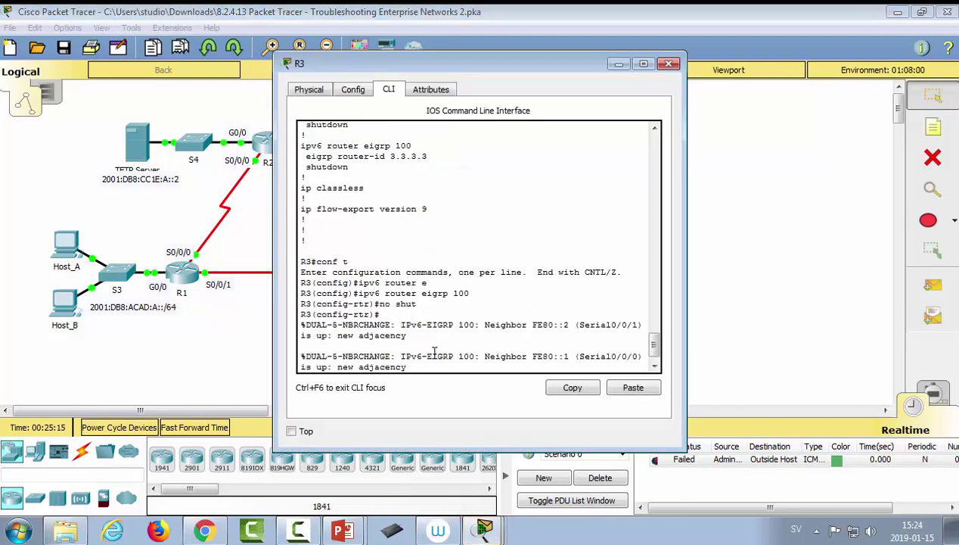
key("Return")
key("Return")
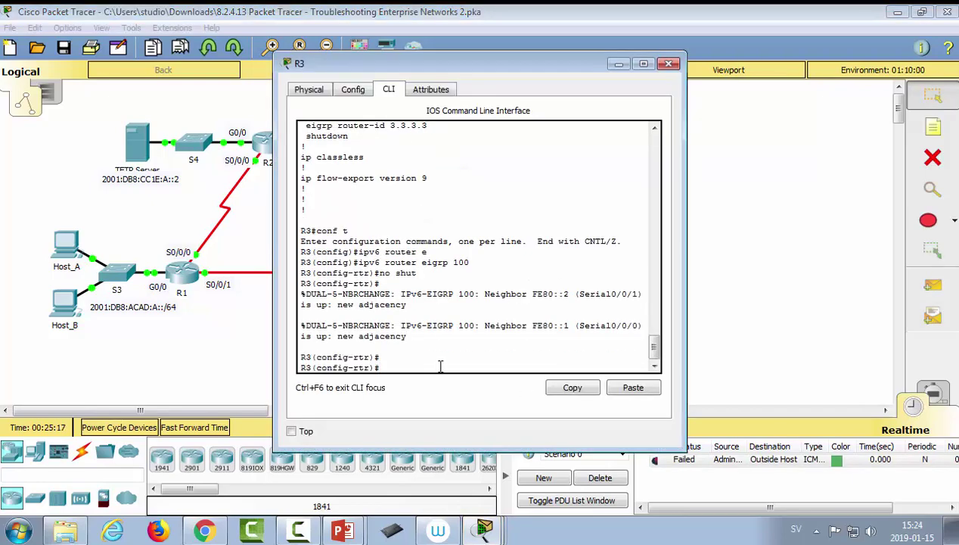
key("BackSpace")
type("o show ip route")
key("Return")
key("space")
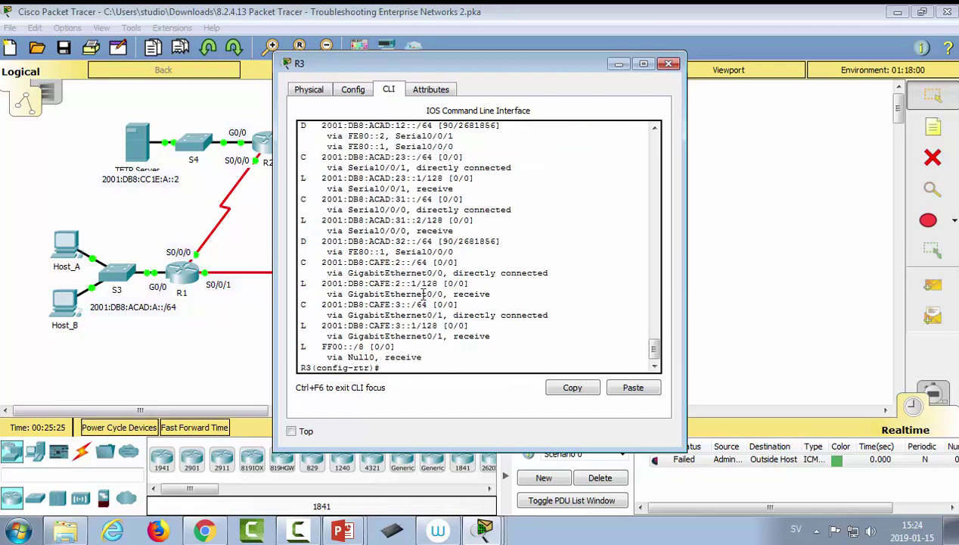
- Place the R3 window beside the topology and examine the next hop of the external EIGRP default route in the routing table
left_click_drag(501, 64, 714, 54)
scroll(645, 241, "up", 3)
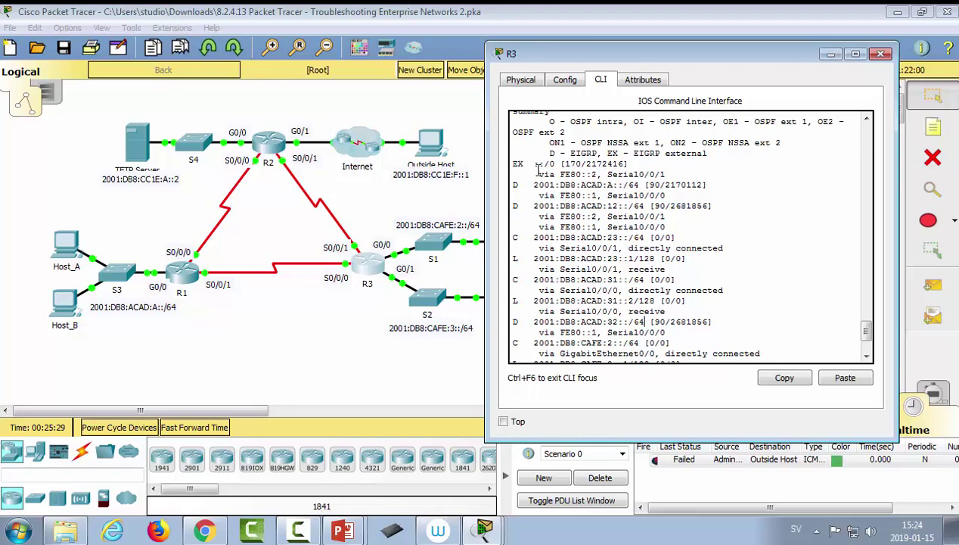
left_click_drag(510, 162, 669, 176)
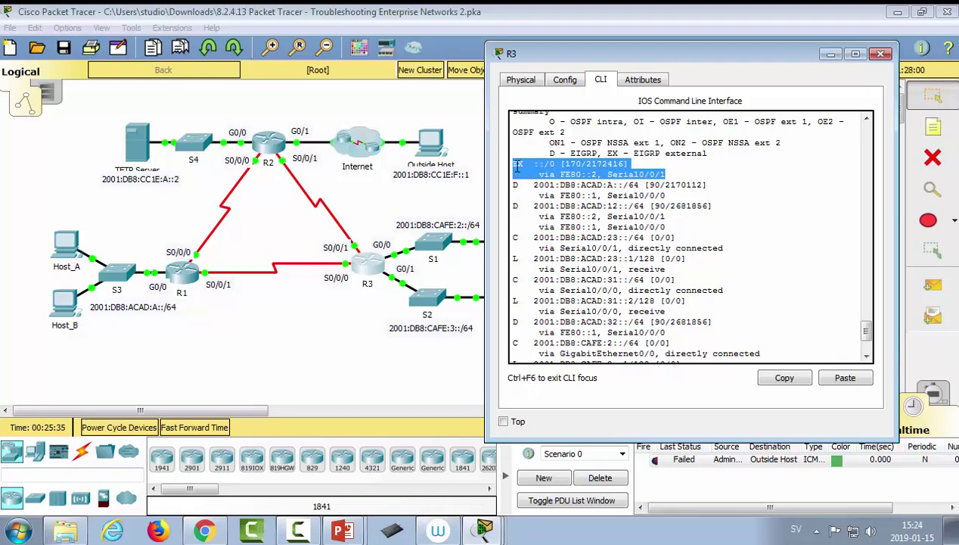
left_click(544, 164)
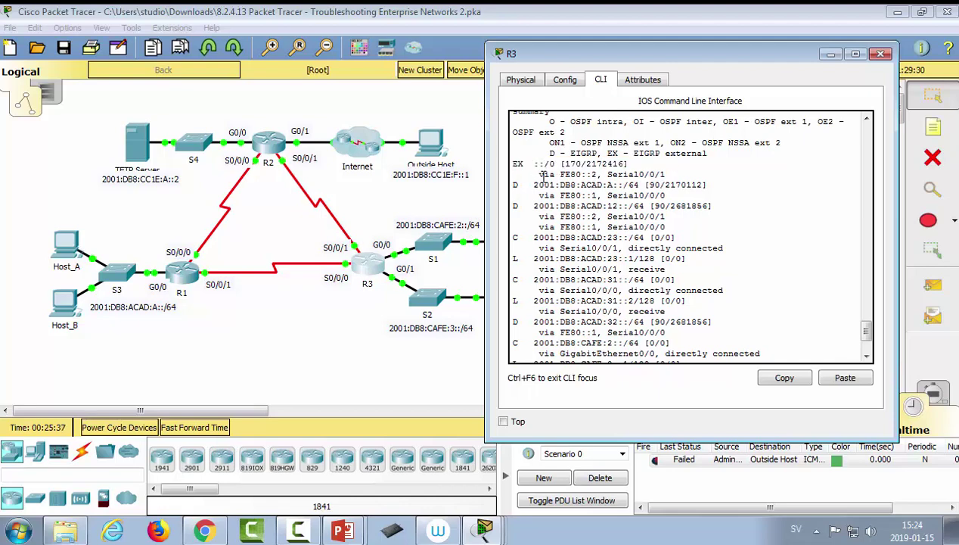
left_click_drag(561, 174, 598, 174)
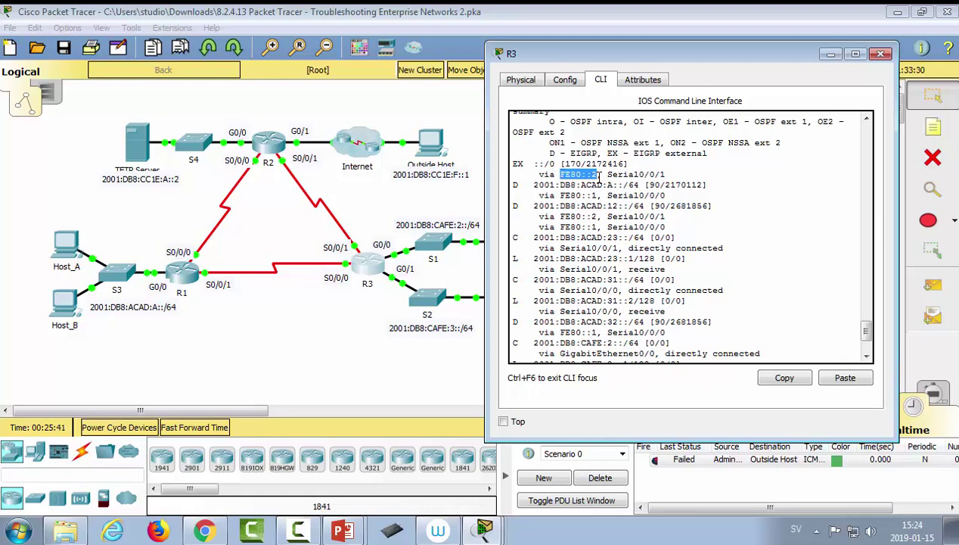
left_click(681, 279)
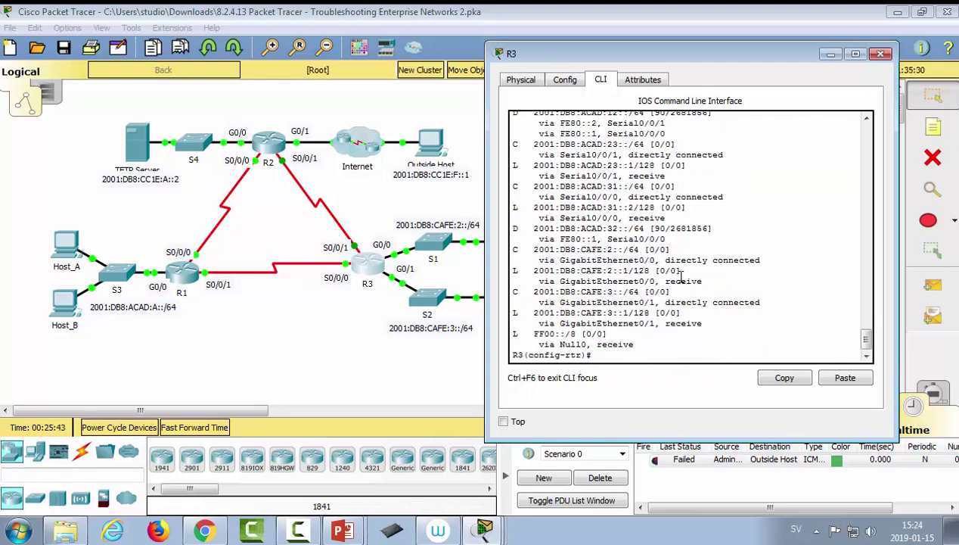
- Display R3's running configuration with do show run and check the interface addresses and the ipv6 router eigrp section through to the end
type("do show run")
key("Return")
key("space")
key("space")
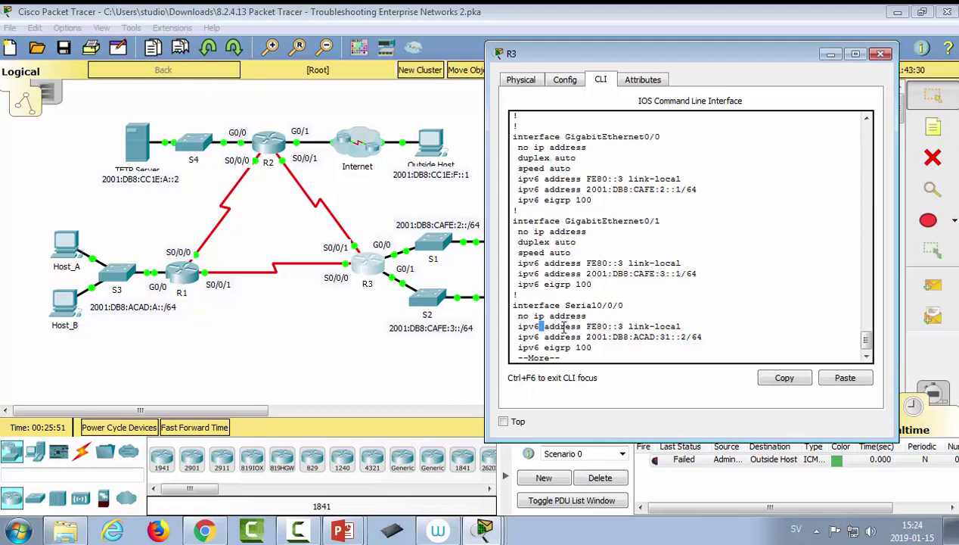
left_click_drag(542, 326, 623, 327)
key("space")
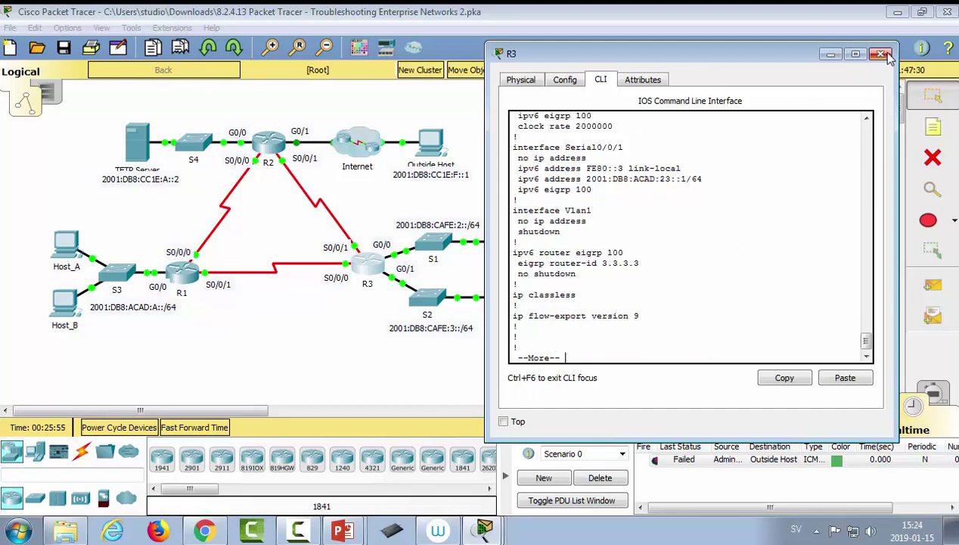
key("space")
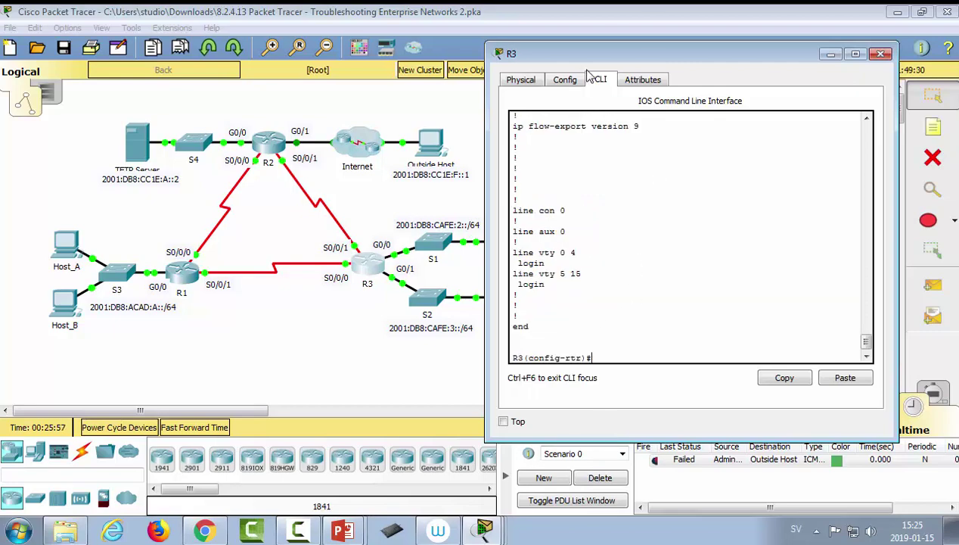
- Run do show ipv6 route again on R3, check the default route's exit interface, and close the R3 window
scroll(603, 235, "up", 5)
type("do show ipv6 route")
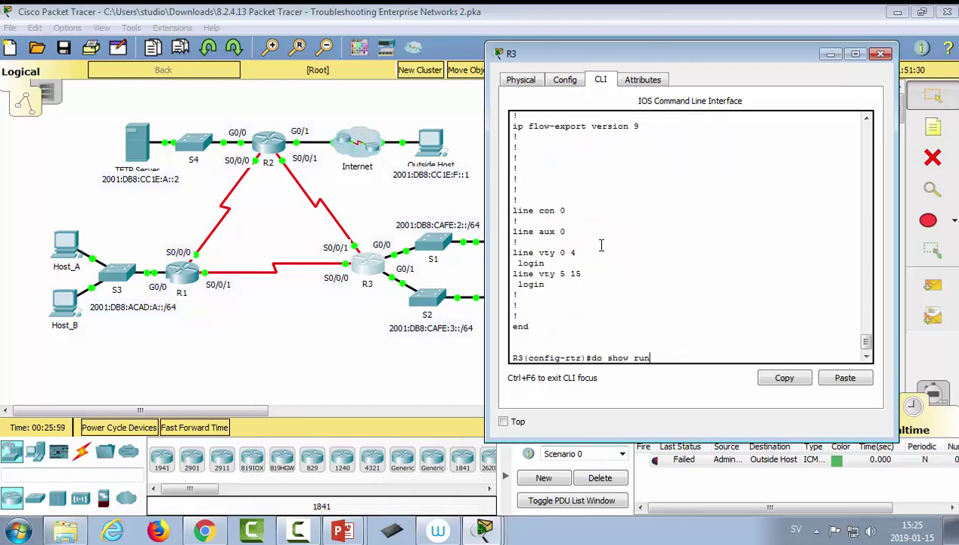
key("Return")
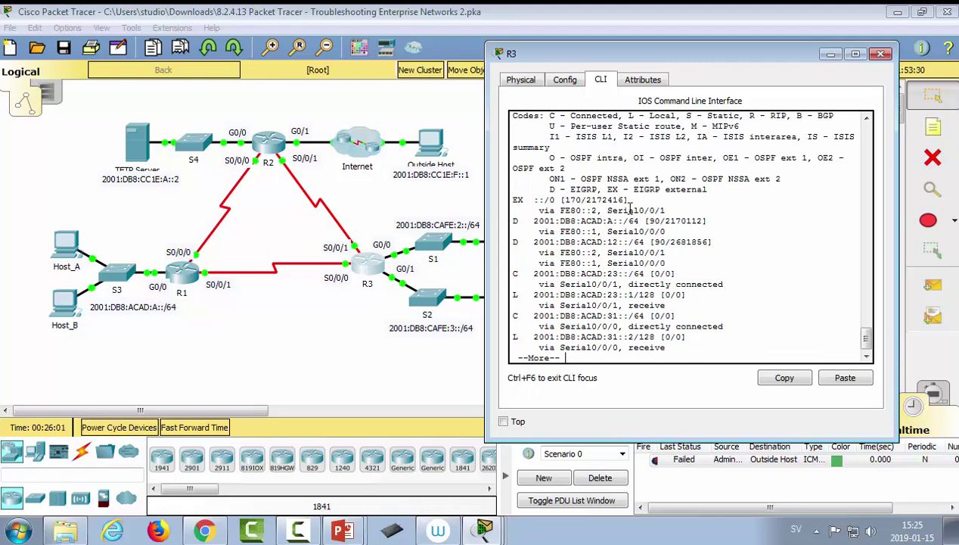
double_click(653, 211)
left_click(881, 54)
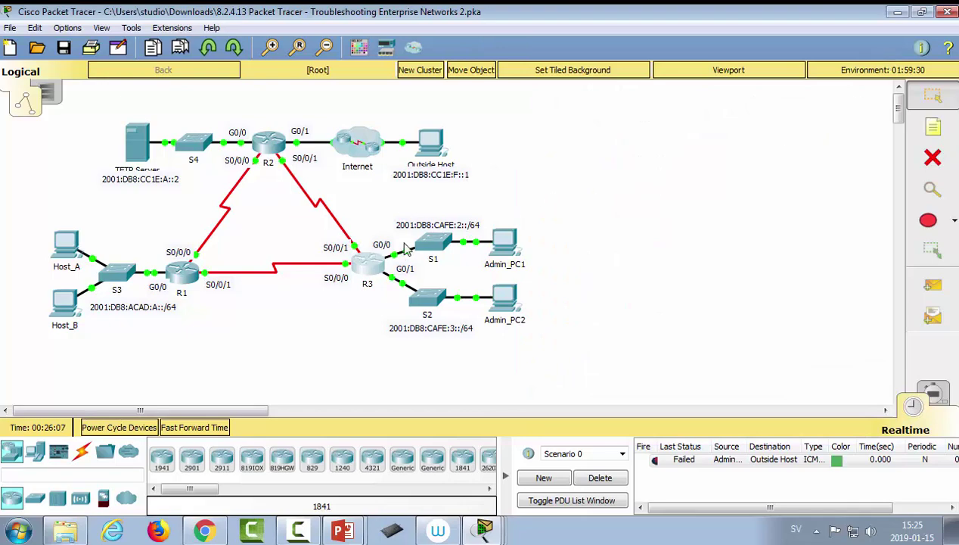
- Send a simple PDU from Admin_PC1 to the TFTP Server, then clear the PDU list
left_click(933, 285)
left_click(505, 244)
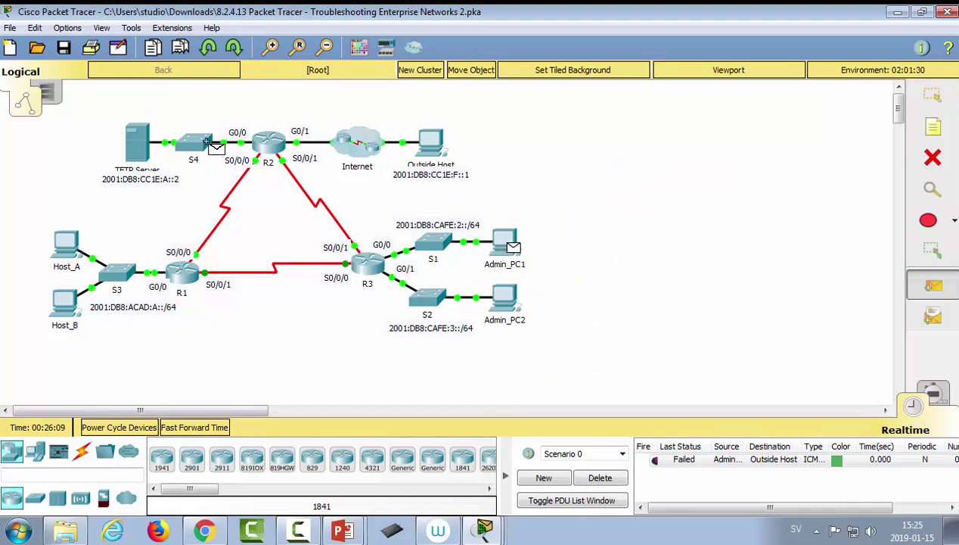
left_click(136, 141)
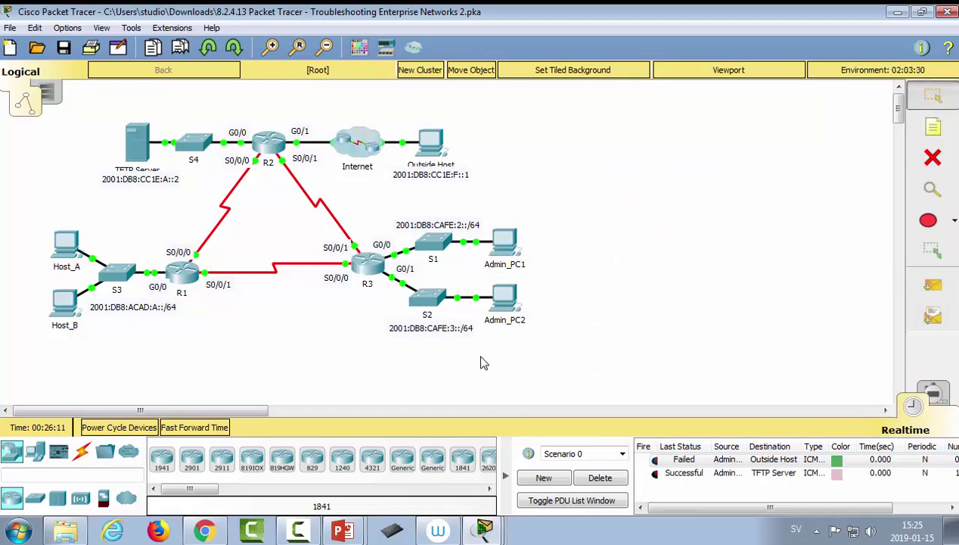
left_click(602, 477)
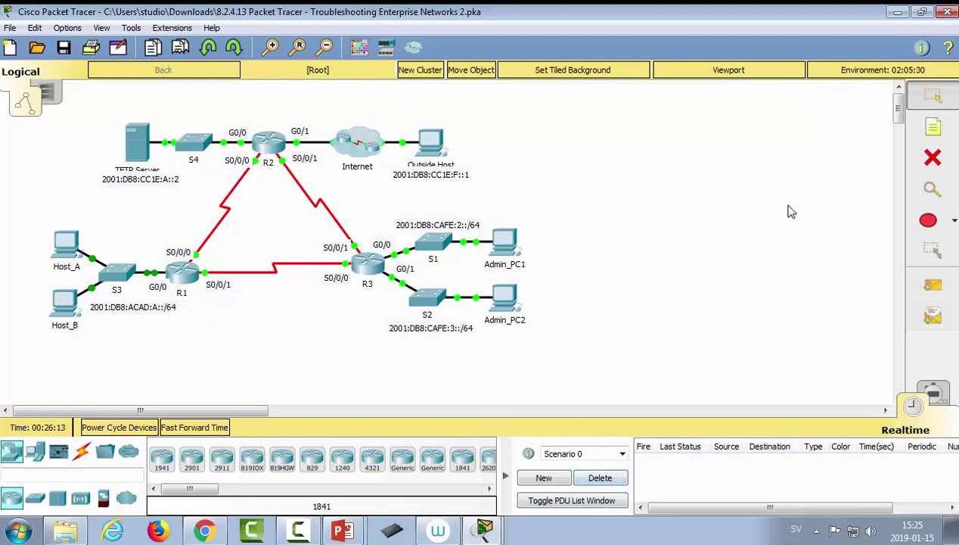
- Send another simple PDU from Admin_PC1 to Outside Host to retest the external connection
left_click(933, 285)
left_click(504, 244)
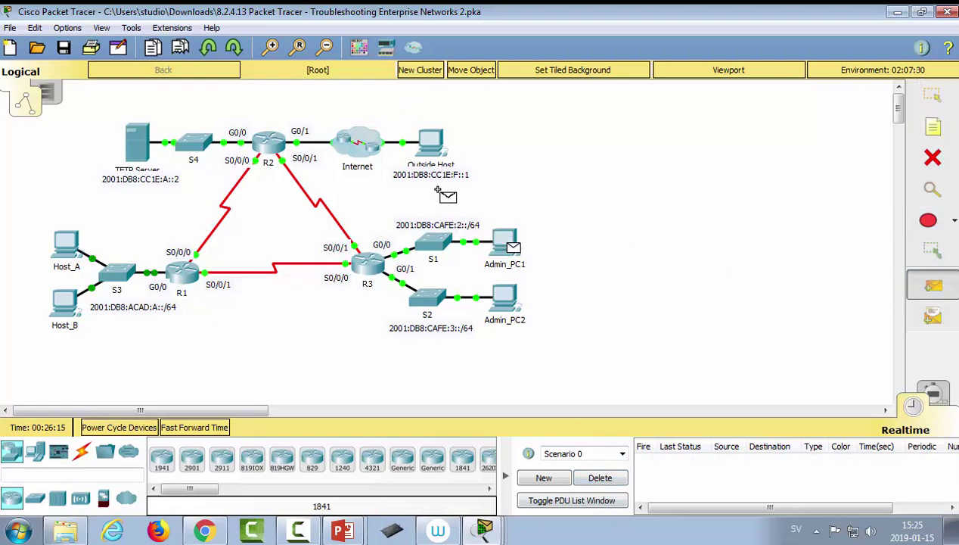
left_click(431, 142)
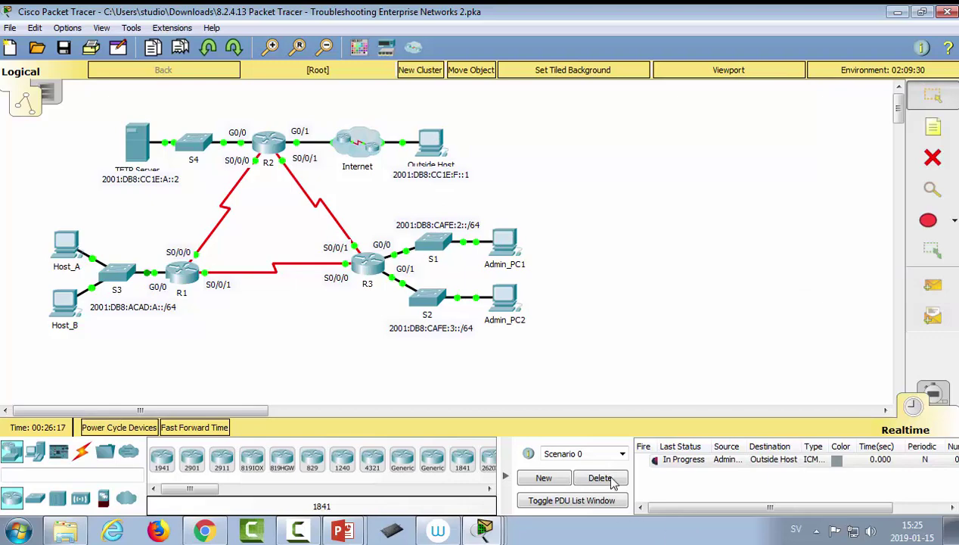
- Open R2's command line and enter global configuration mode with ena and conf t
left_click(265, 144)
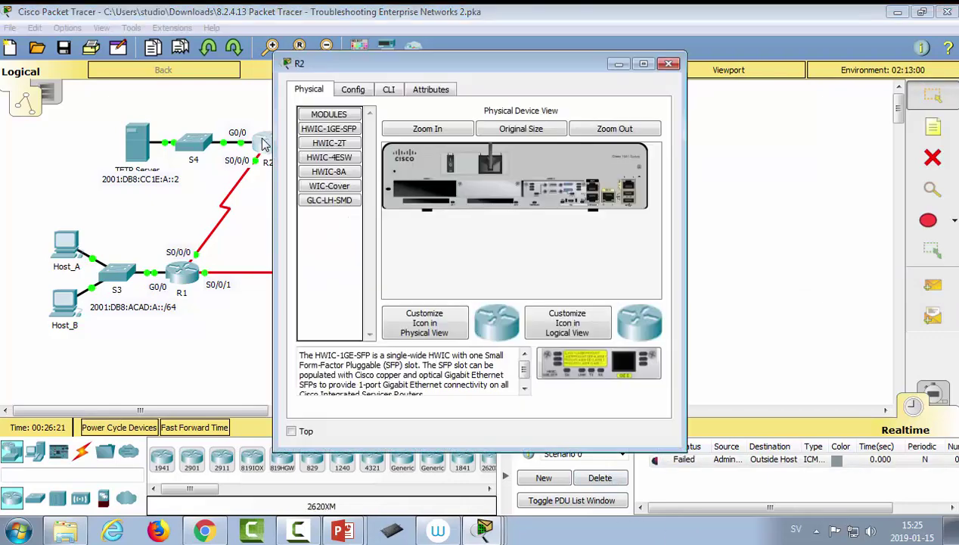
left_click(389, 90)
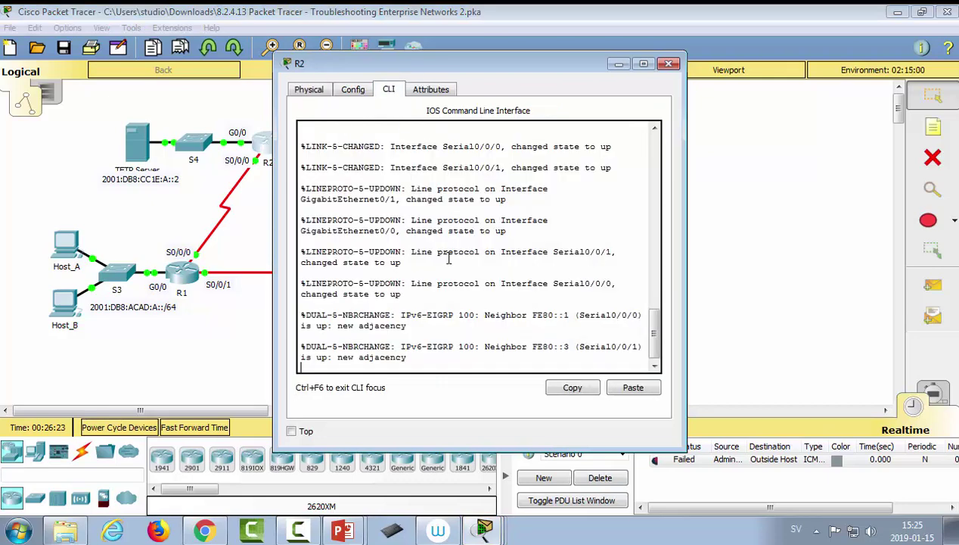
key("Return")
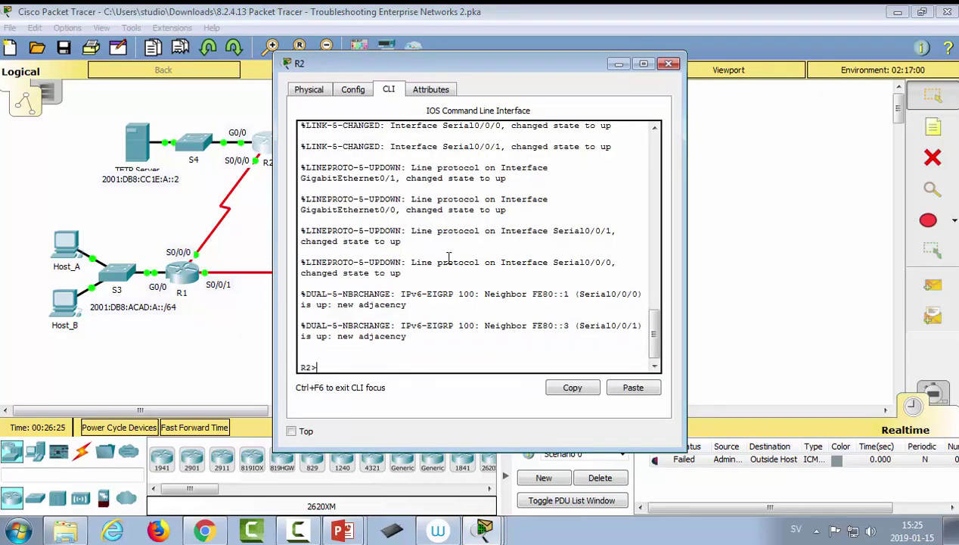
type("ena")
key("Return")
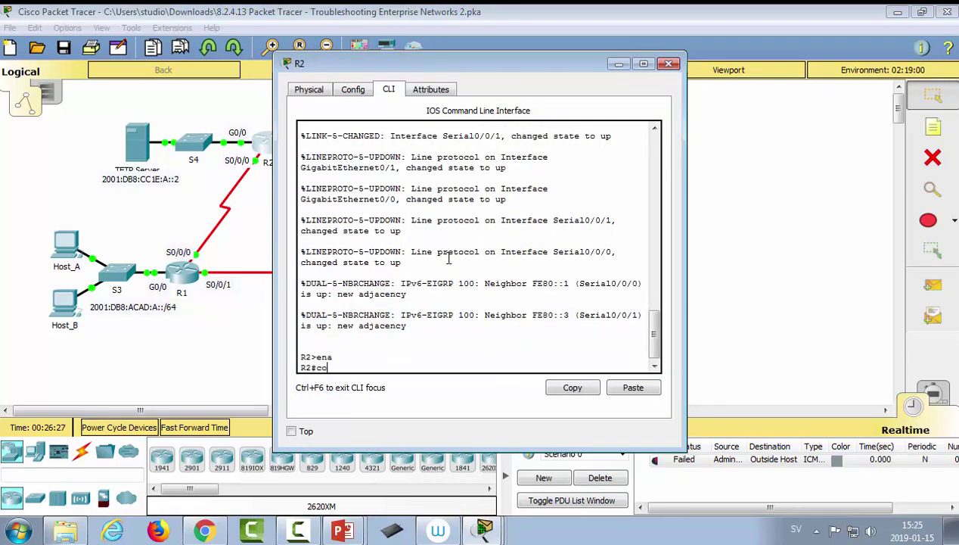
type("conf t")
key("Return")
- Display R2's running configuration with do show run and examine its interface, EIGRP and static route entries beside the topology
type("do")
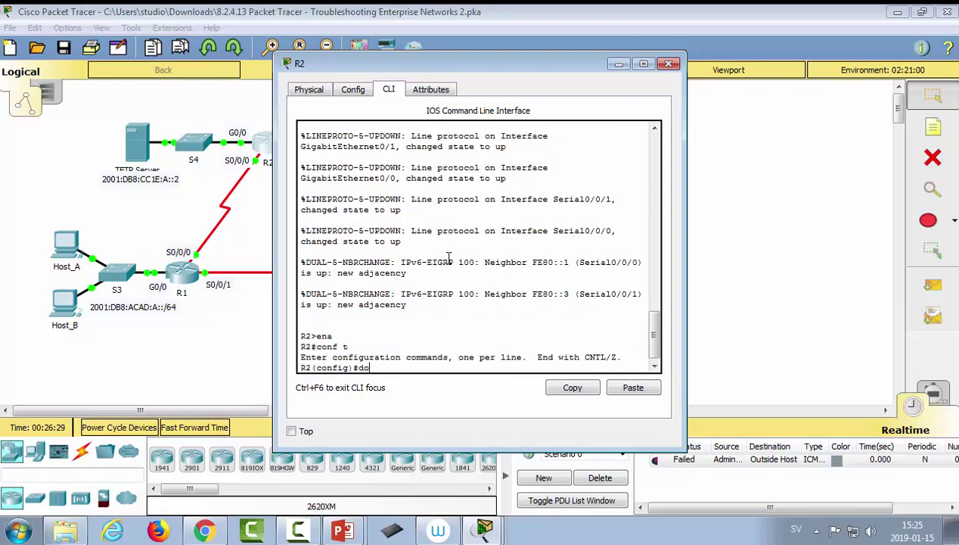
type(" show run")
key("Return")
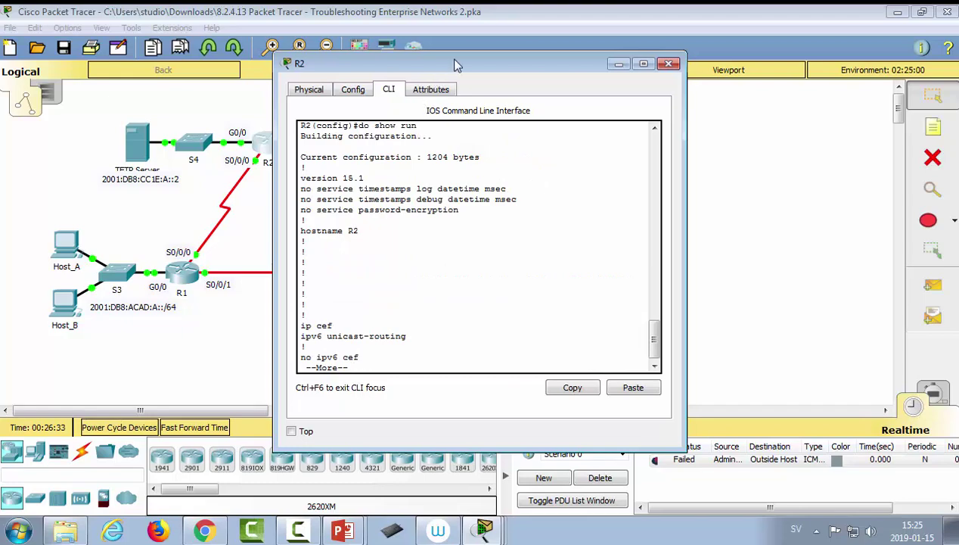
left_click_drag(457, 64, 676, 46)
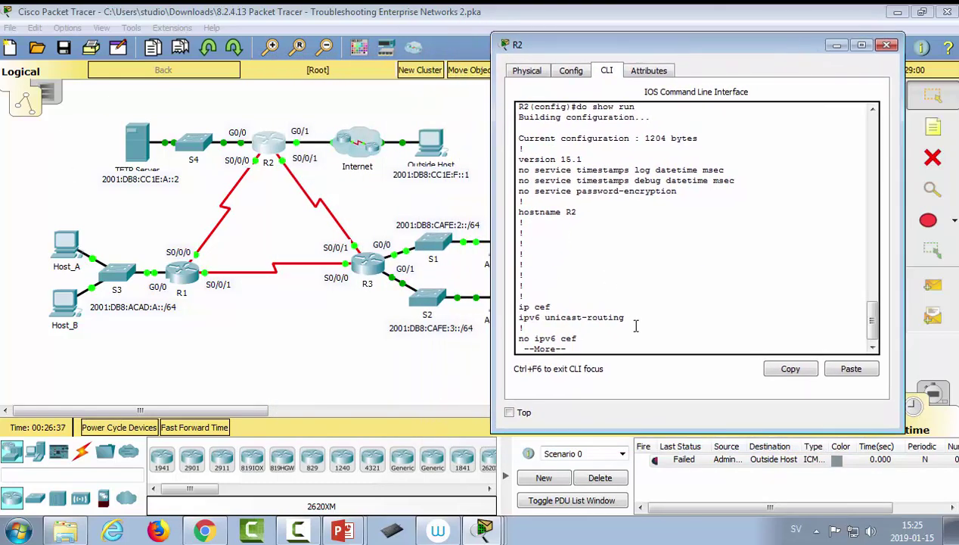
key("space")
key("space")
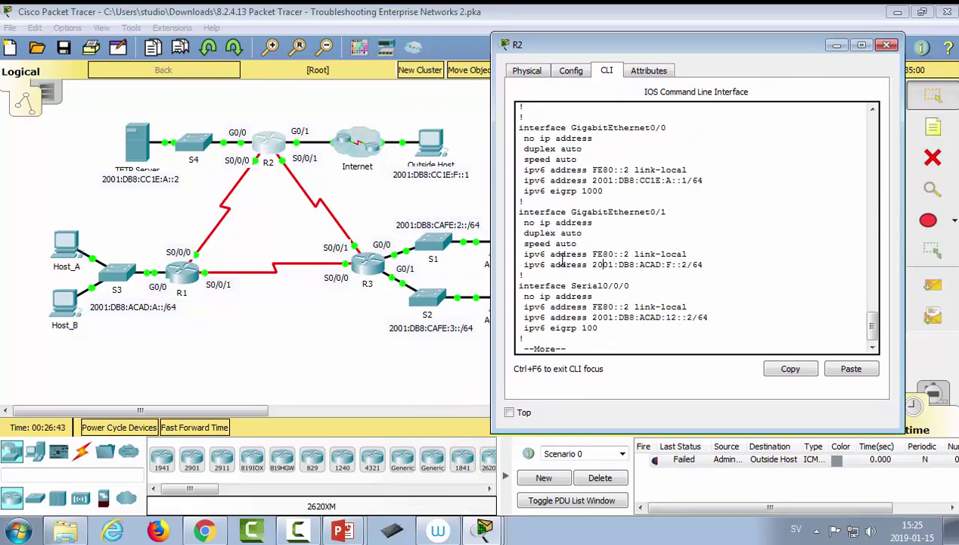
left_click_drag(560, 254, 688, 255)
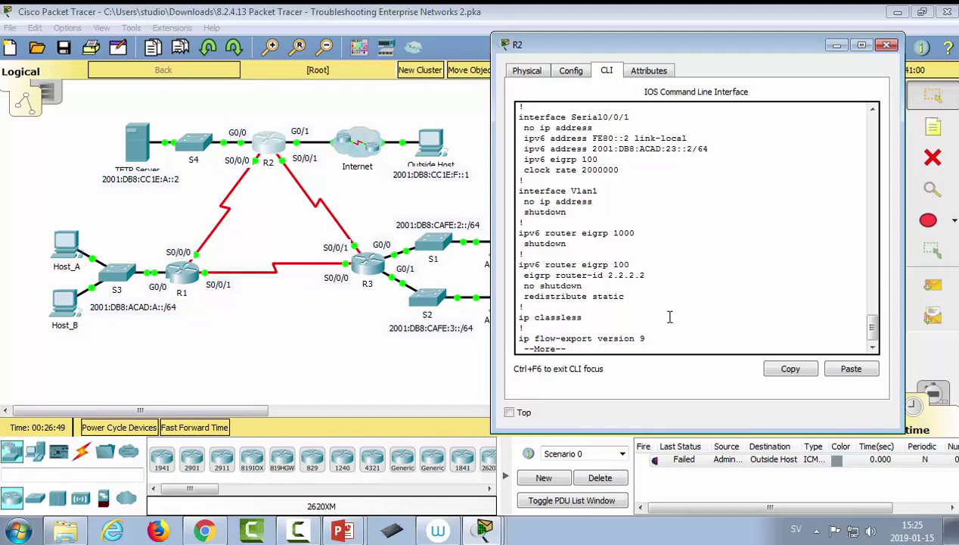
key("space")
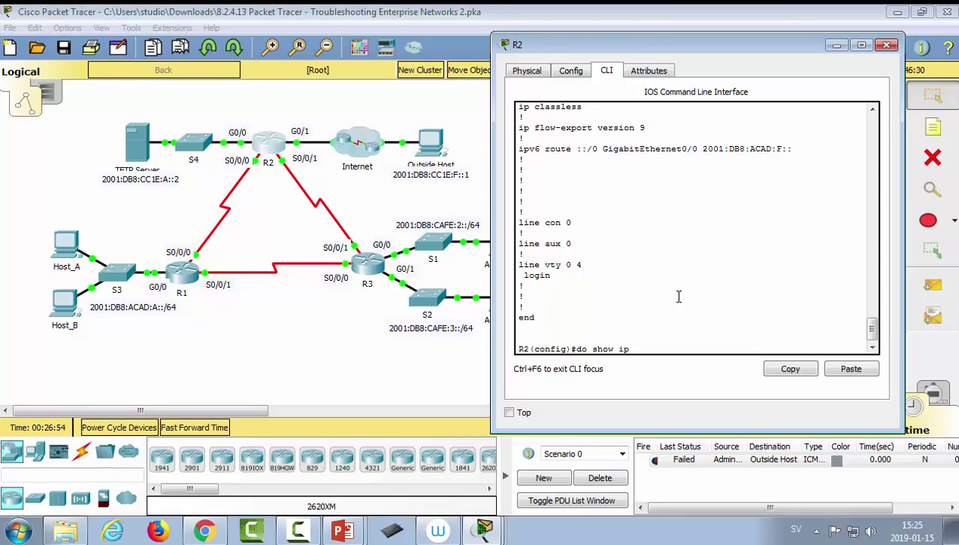
- Display R2's IPv6 routing table and examine the EIGRP route to 2001:DB8:CAFE:2::/64, then close the router window
key("Return")
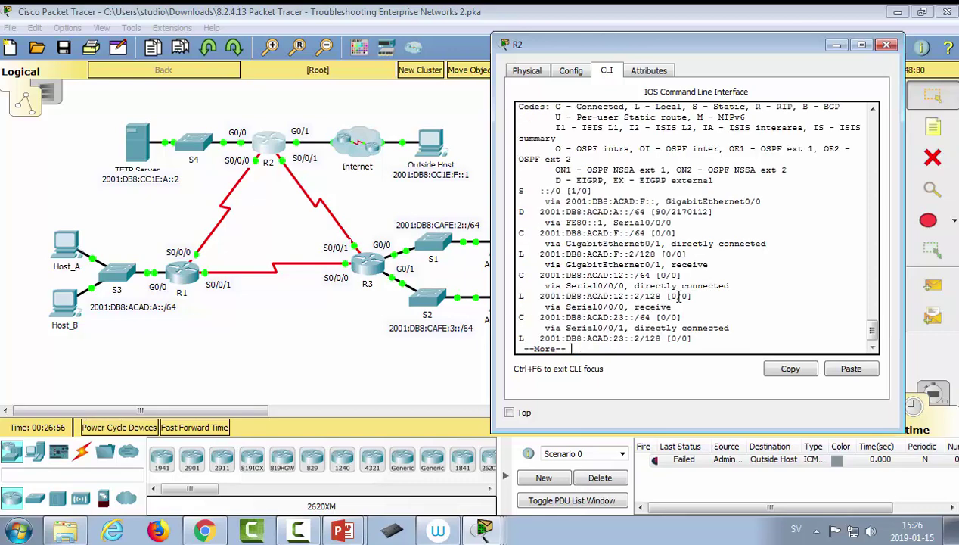
left_click_drag(637, 55, 680, 47)
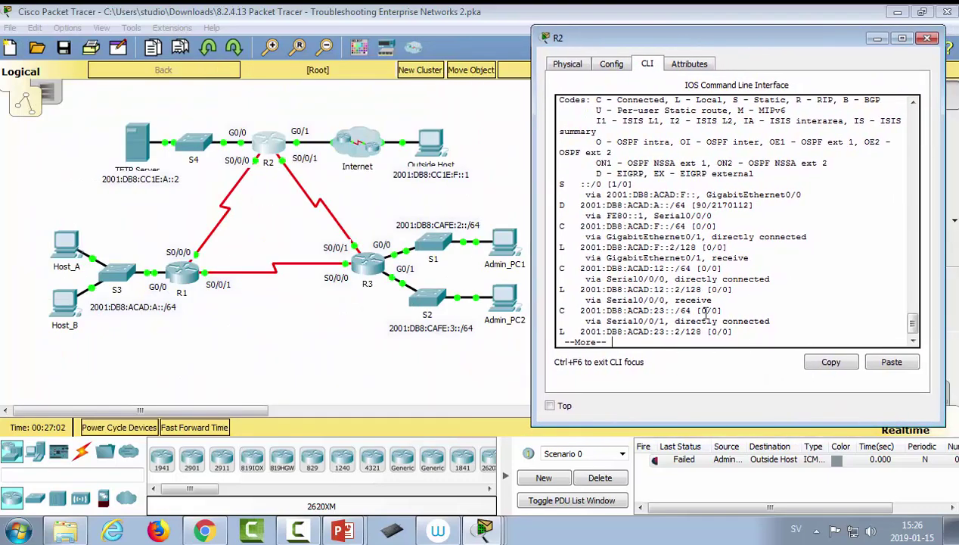
key("space")
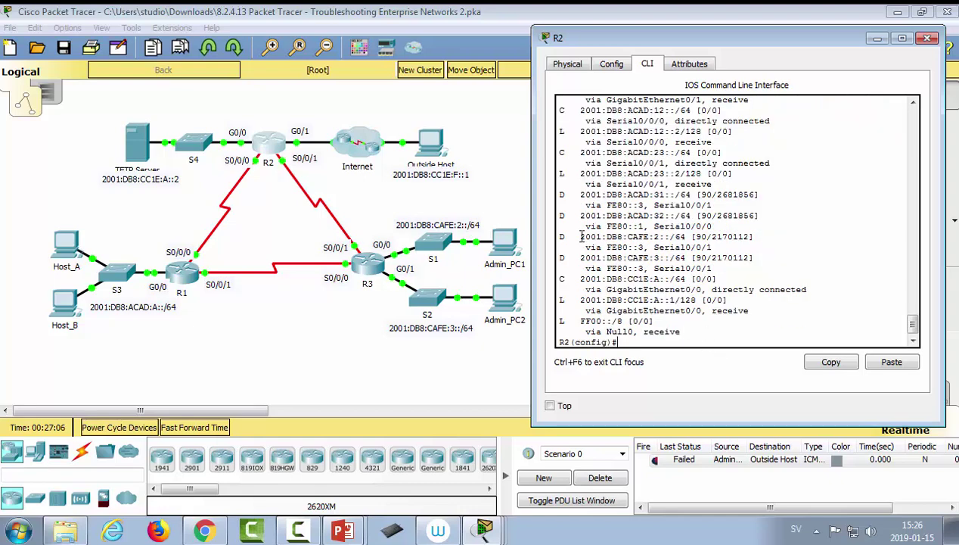
left_click_drag(581, 237, 721, 240)
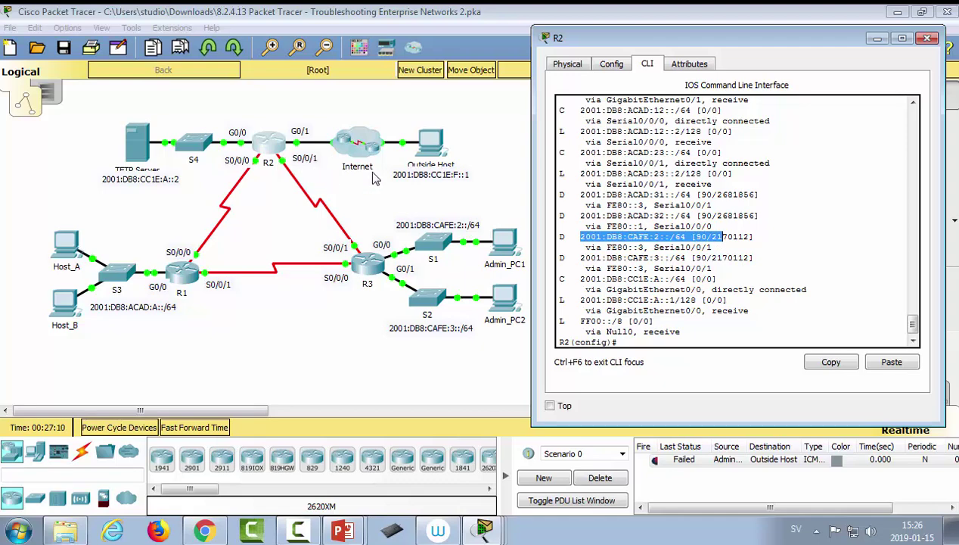
left_click(928, 39)
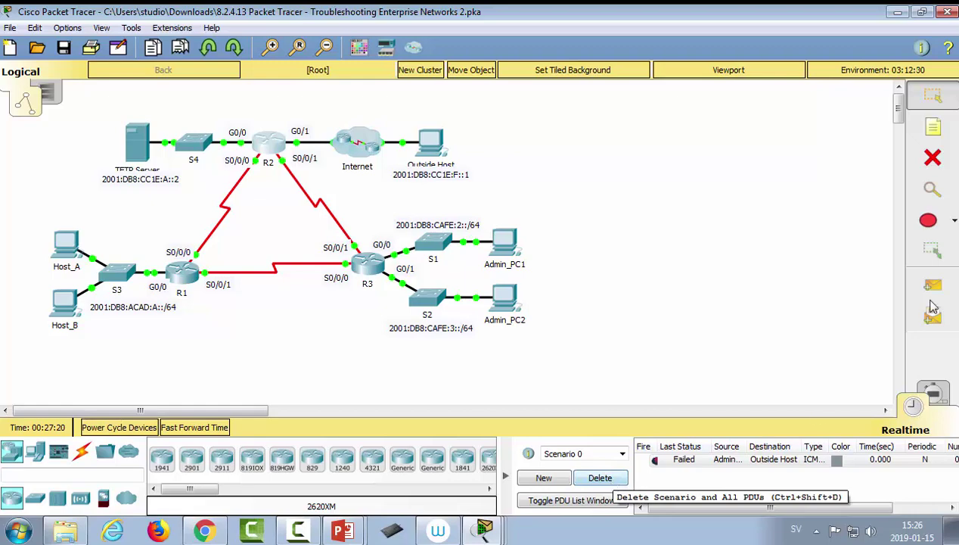
- Open Outside Host's IP configuration, check its static IPv6 address against the topology label, and close the window
left_click(427, 142)
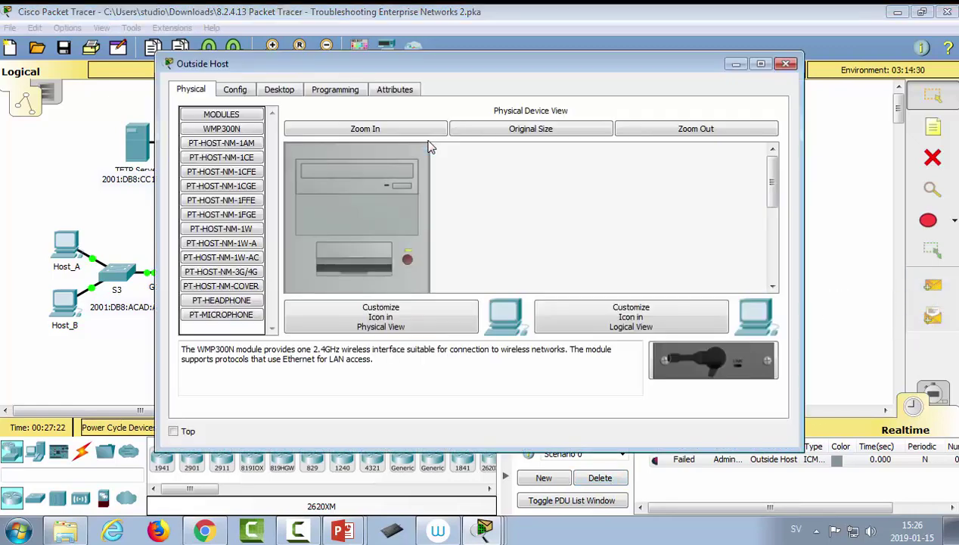
left_click_drag(361, 65, 401, 203)
left_click(310, 227)
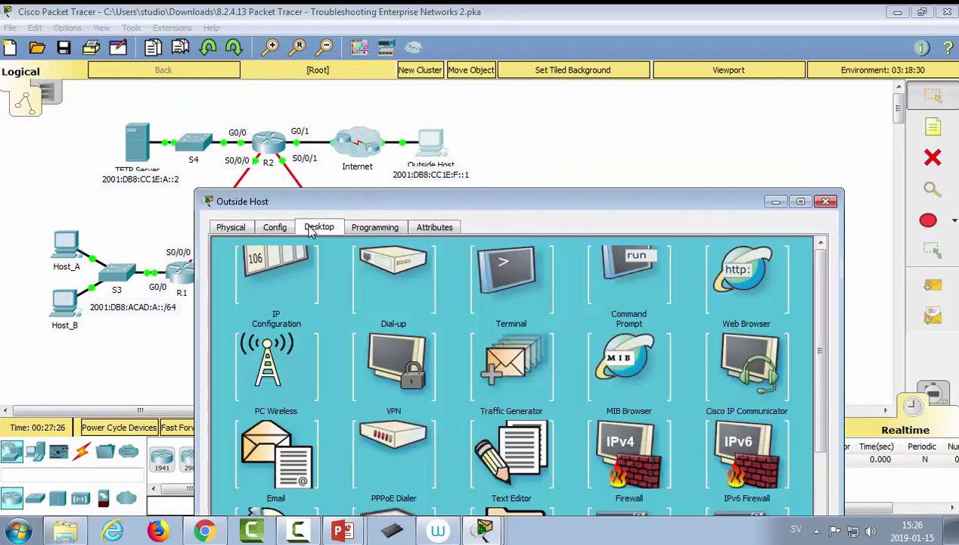
left_click(278, 278)
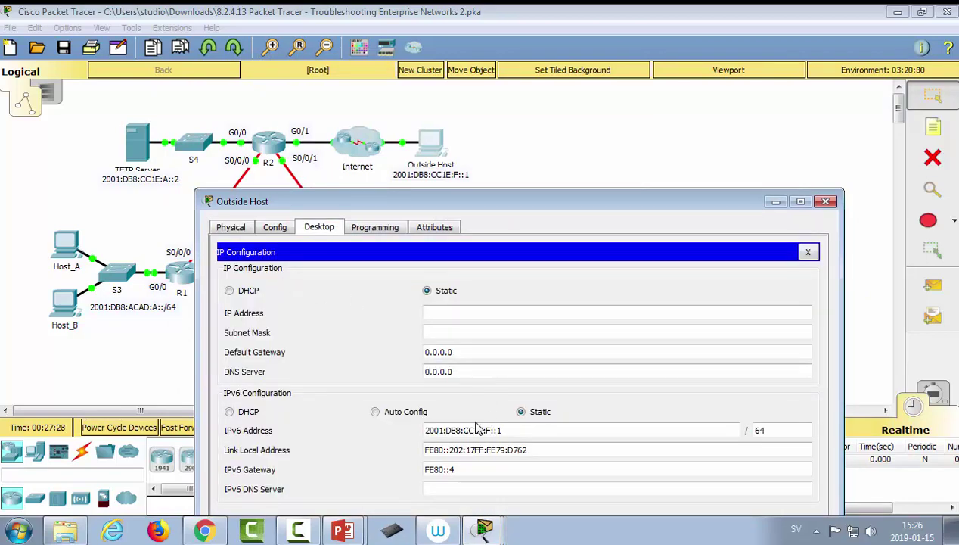
left_click(433, 430)
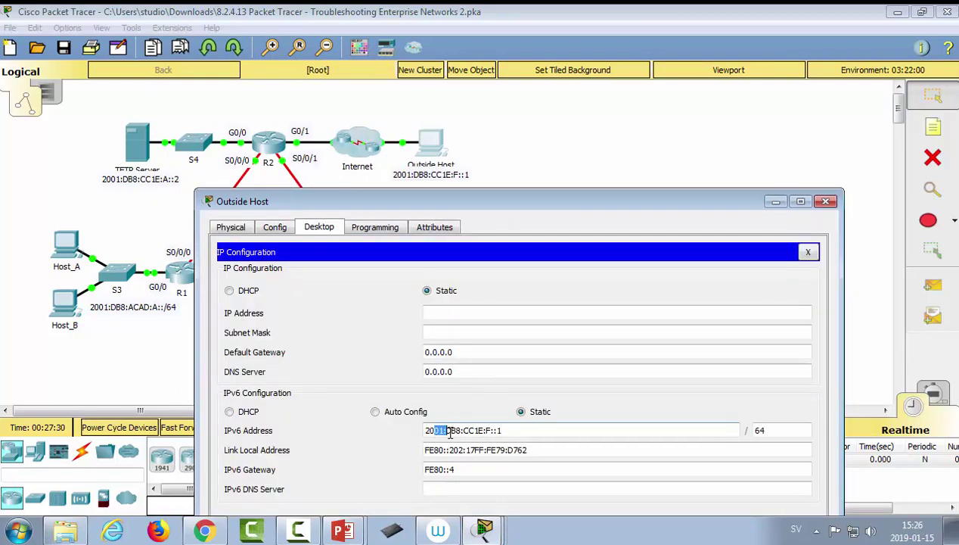
left_click_drag(449, 431, 522, 431)
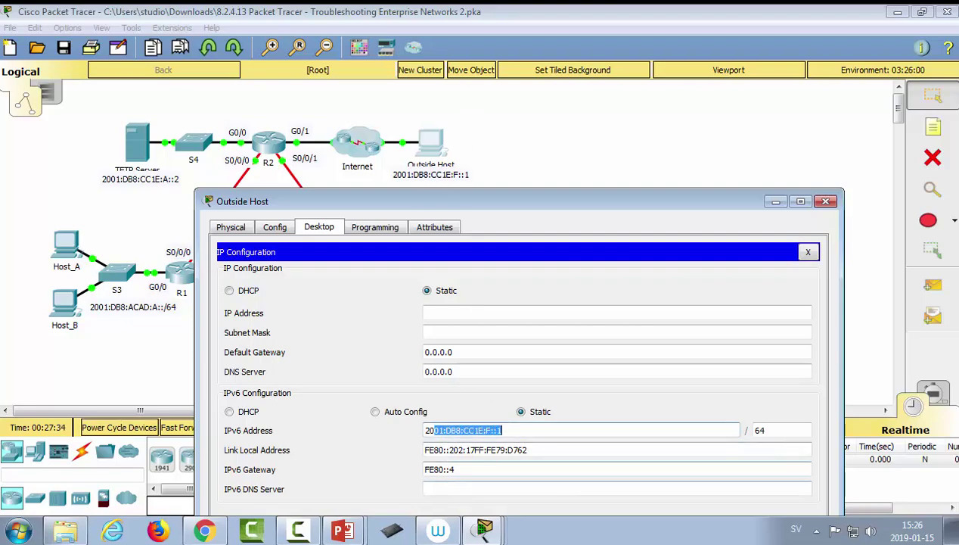
left_click(825, 201)
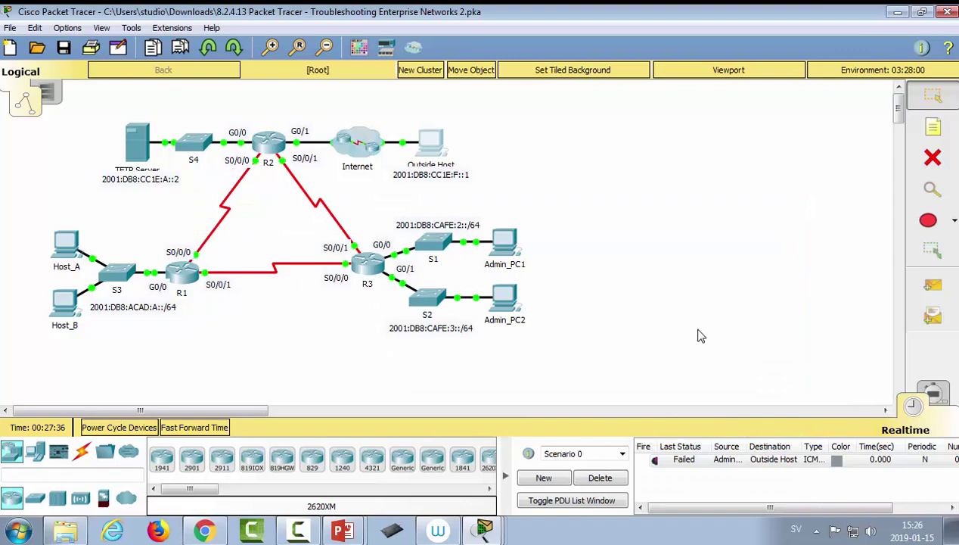
- Send a simple PDU from Host_A to Outside Host to test the external connection
left_click(932, 286)
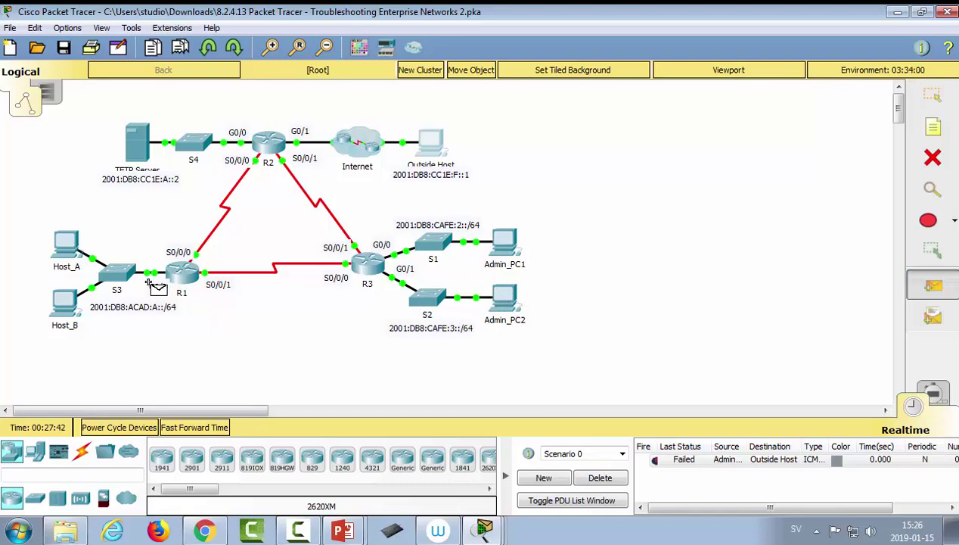
left_click(71, 244)
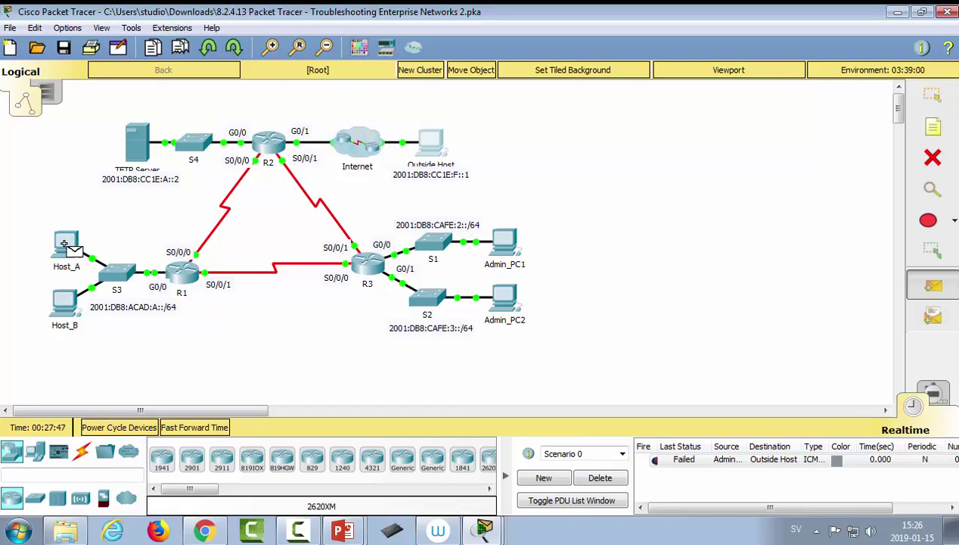
left_click(431, 146)
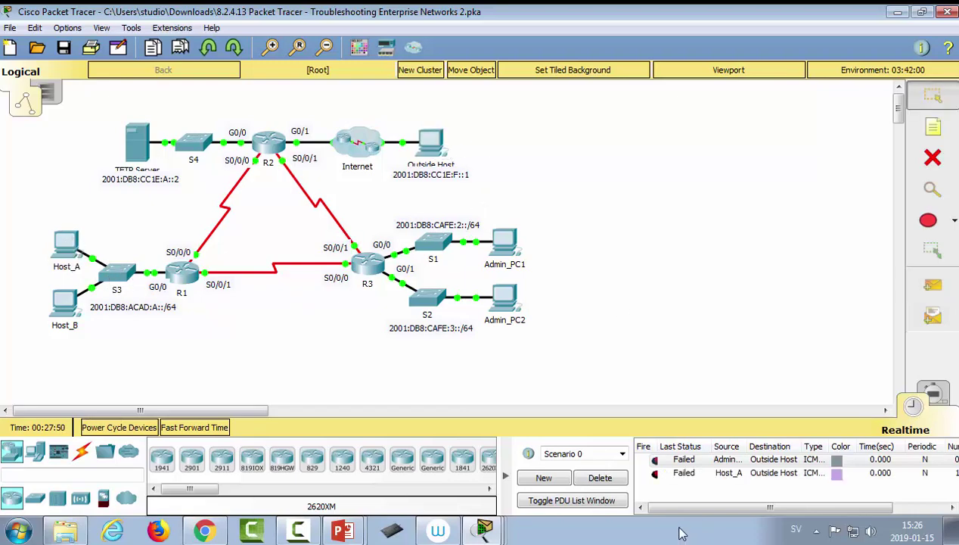
- Send a simple PDU from Host_A to the TFTP Server, then clear the PDU list
left_click(933, 295)
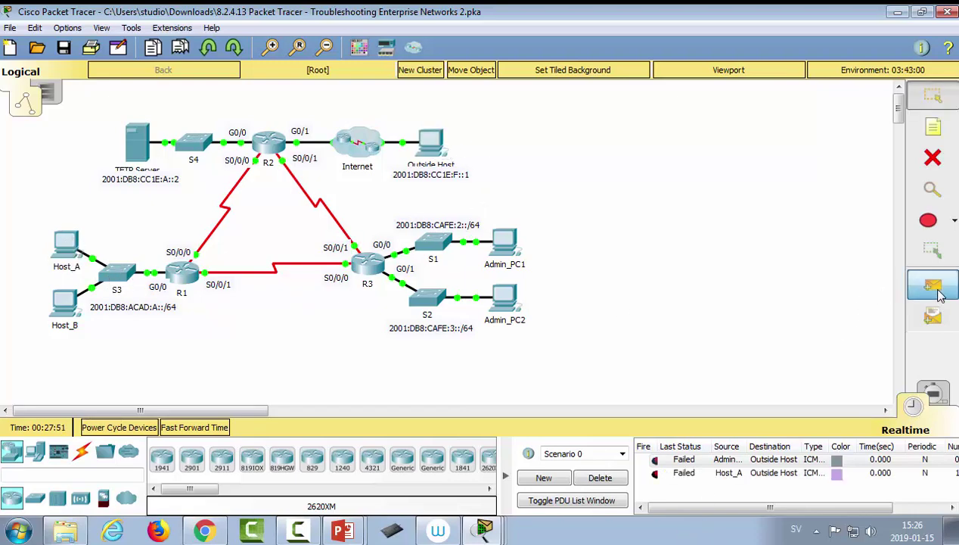
left_click(67, 248)
left_click(137, 143)
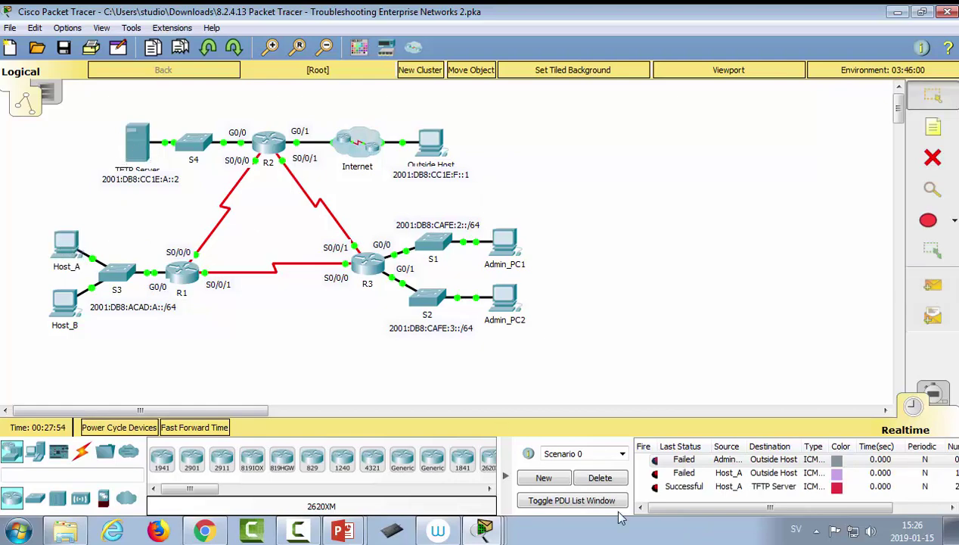
left_click(601, 478)
- Send a simple PDU from Host_A to R2 to test reachability of the router
left_click(933, 286)
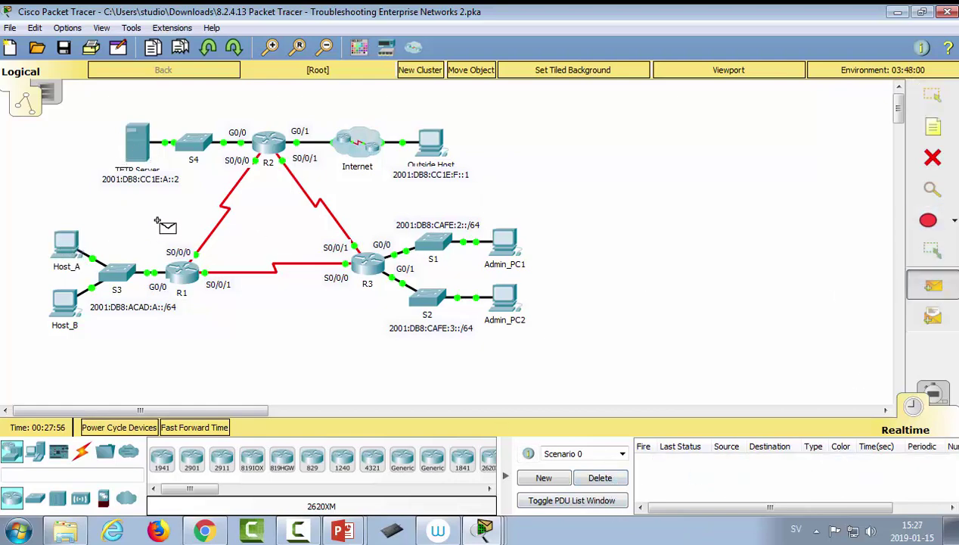
left_click(76, 244)
left_click(279, 148)
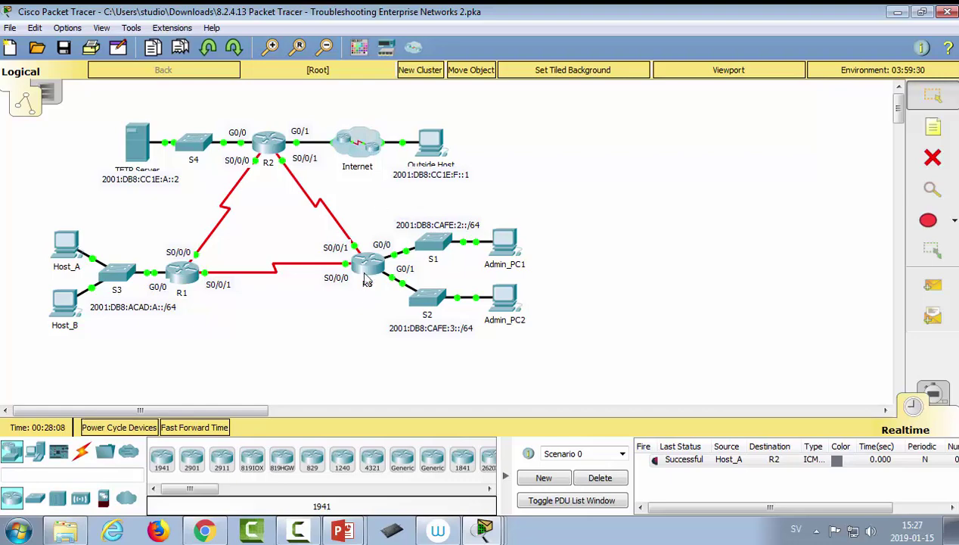
- Reopen R2's command line beside the topology and examine the exit interface of the static default route ::/0 in the routing table
left_click(274, 144)
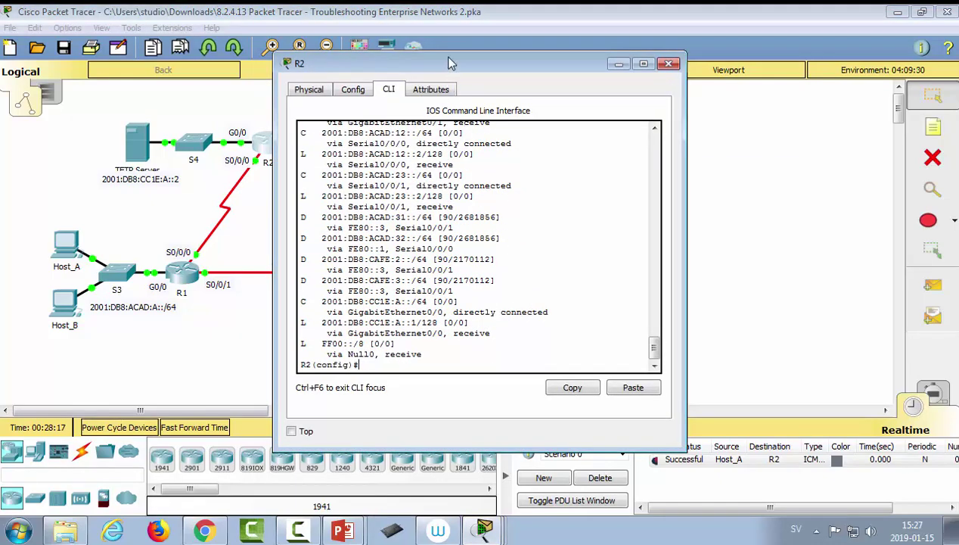
left_click_drag(443, 56, 606, 53)
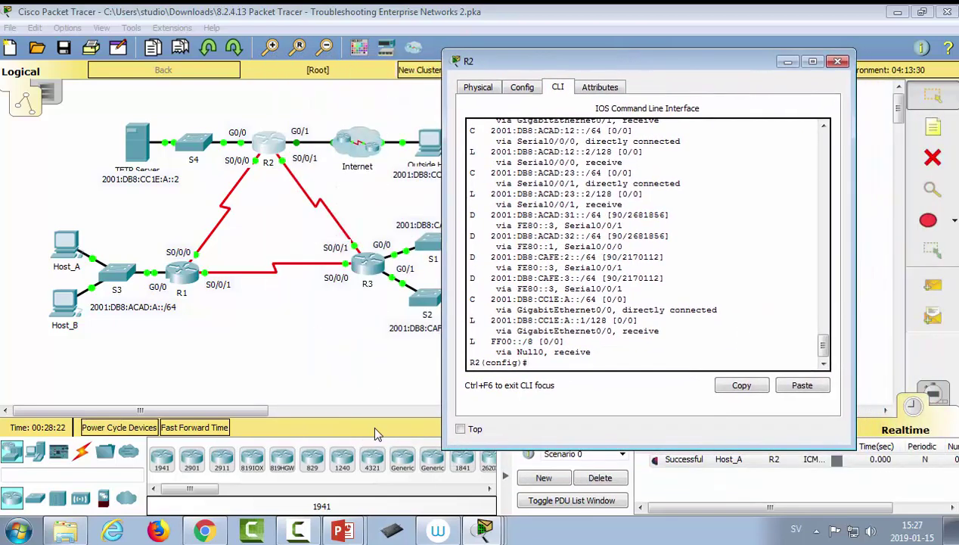
scroll(584, 333, "up", 2)
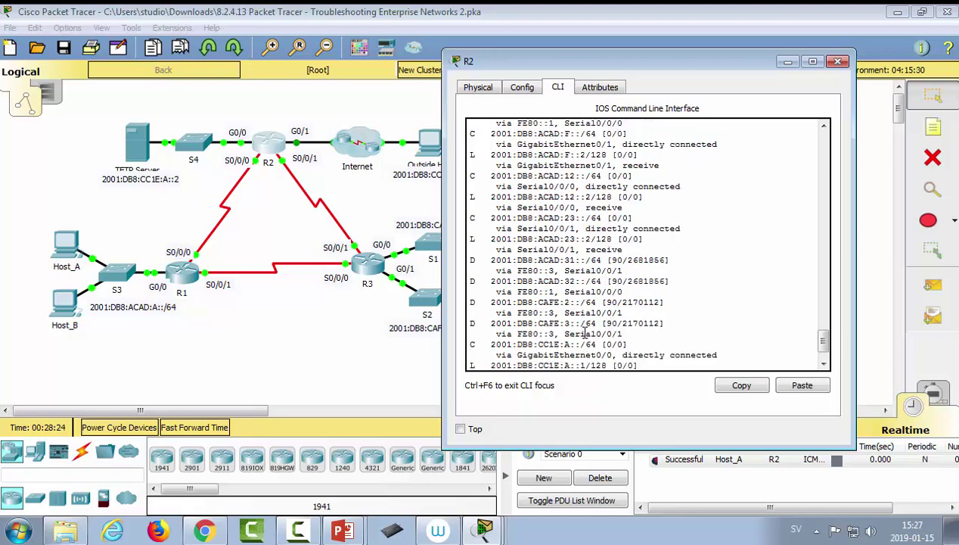
scroll(584, 333, "up", 3)
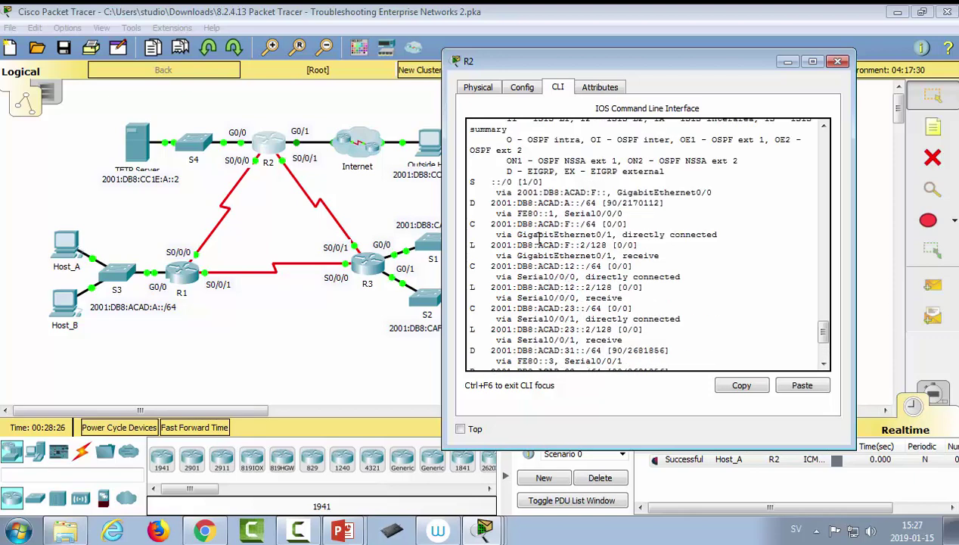
left_click_drag(493, 181, 713, 193)
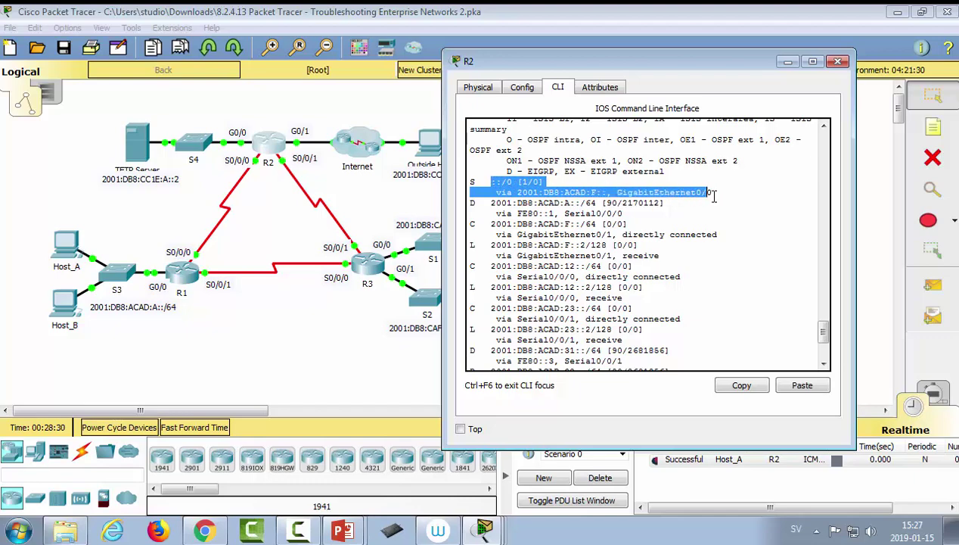
left_click(712, 194)
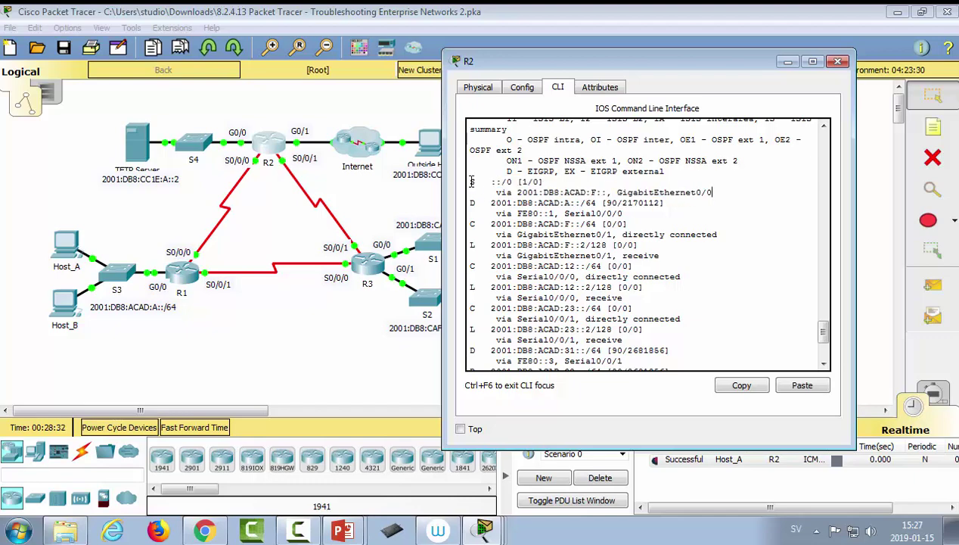
left_click_drag(471, 183, 750, 199)
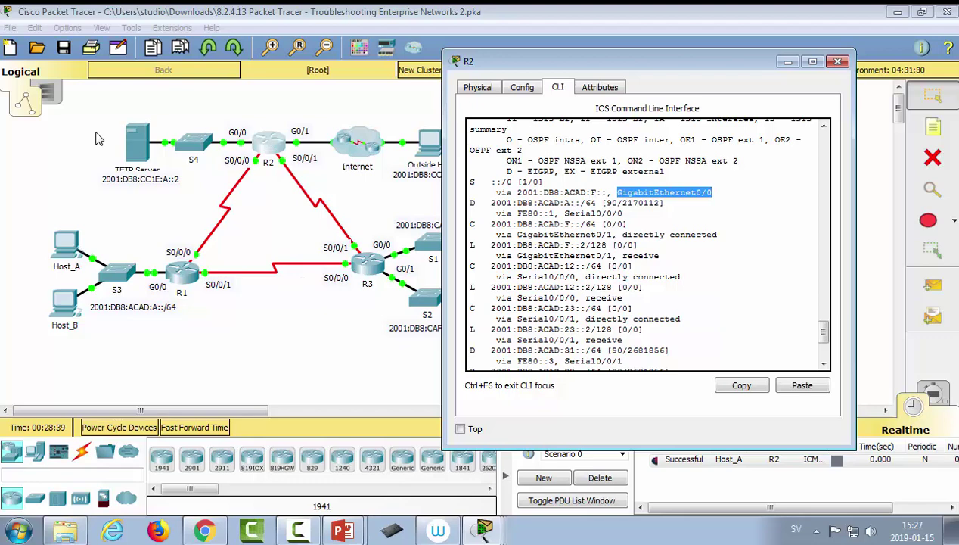
left_click(581, 297)
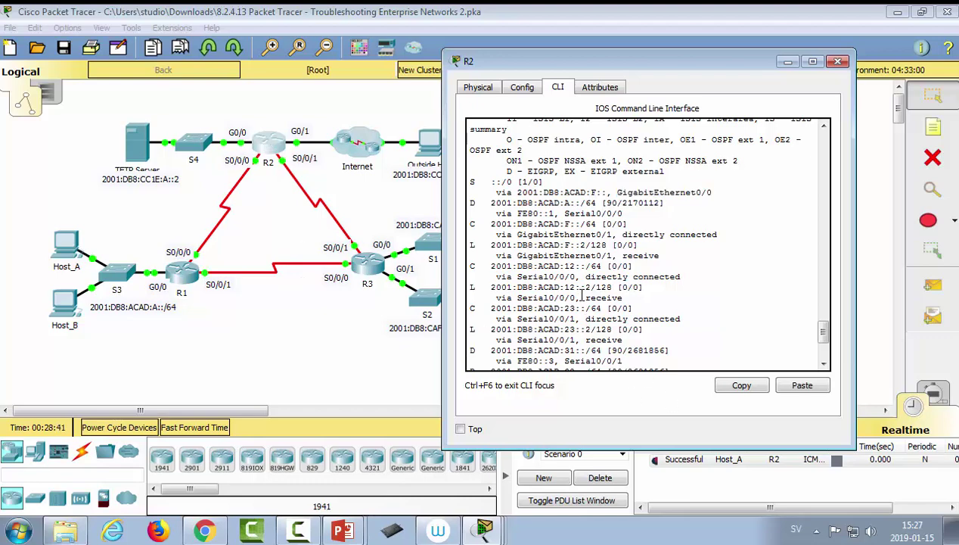
- Display R2's running configuration with do show run and examine the static IPv6 default route entry
type("do")
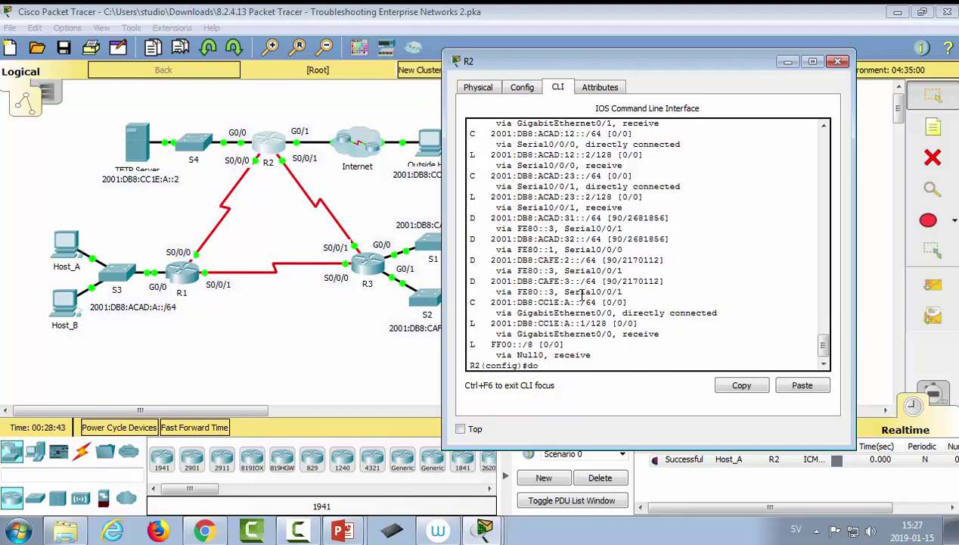
type(" show run")
key("Return")
key("space")
key("space")
key("space")
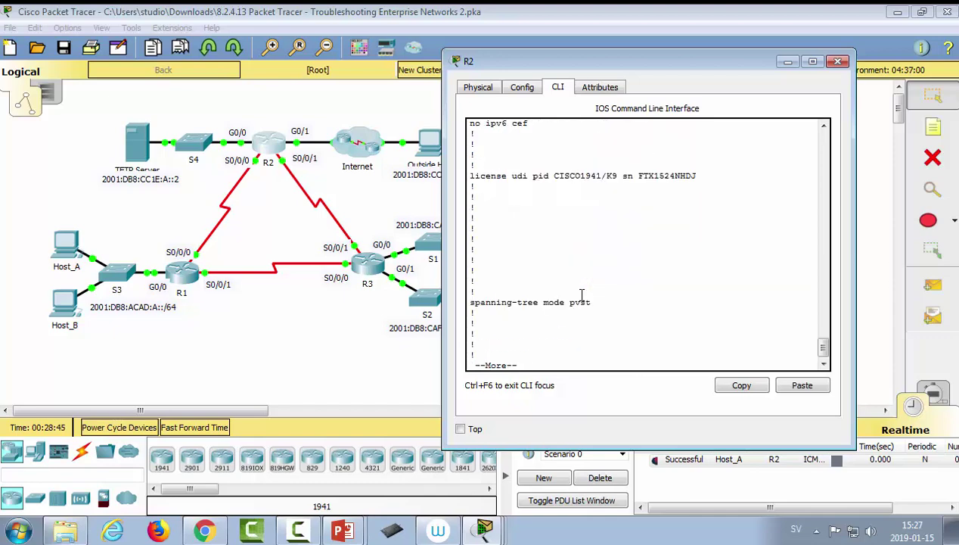
key("space")
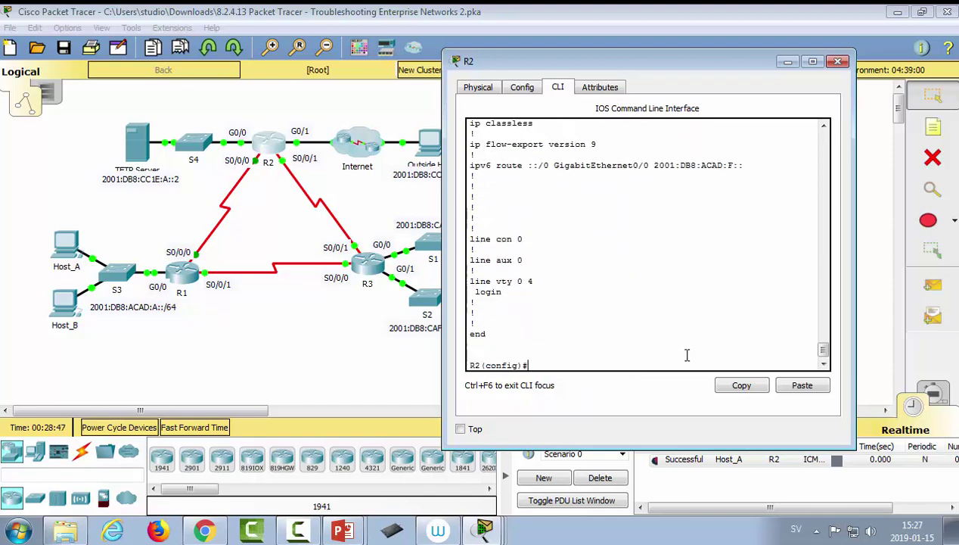
left_click_drag(756, 168, 468, 165)
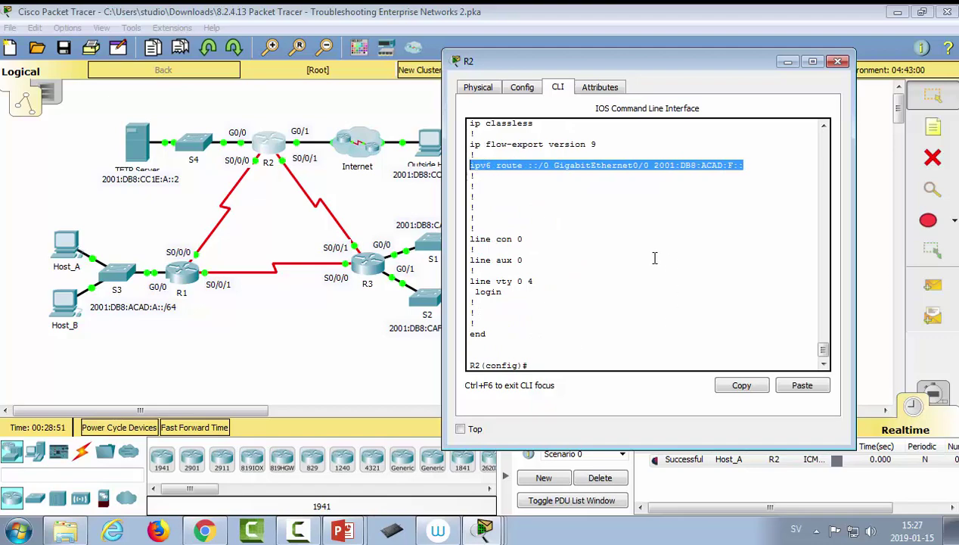
left_click(597, 356)
type("no ")
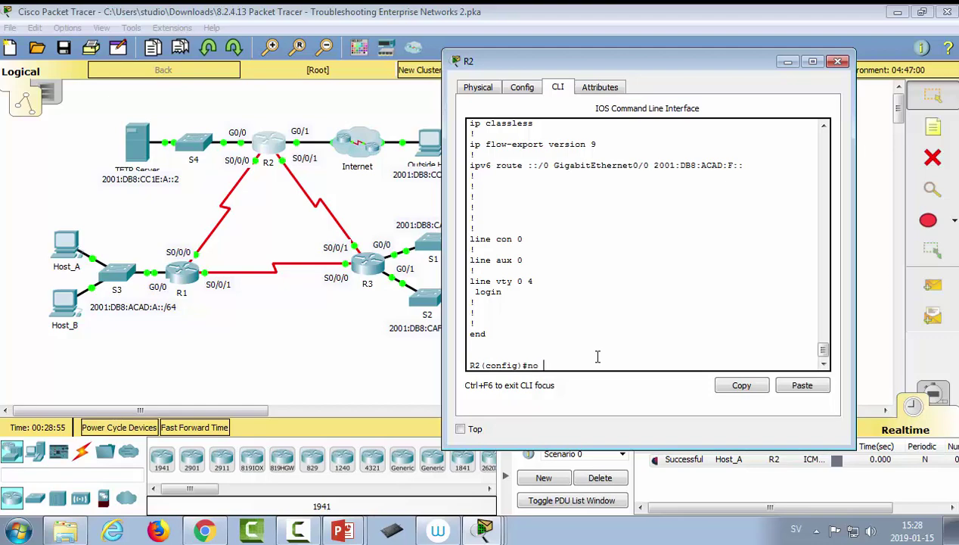
type("ipv6 rou")
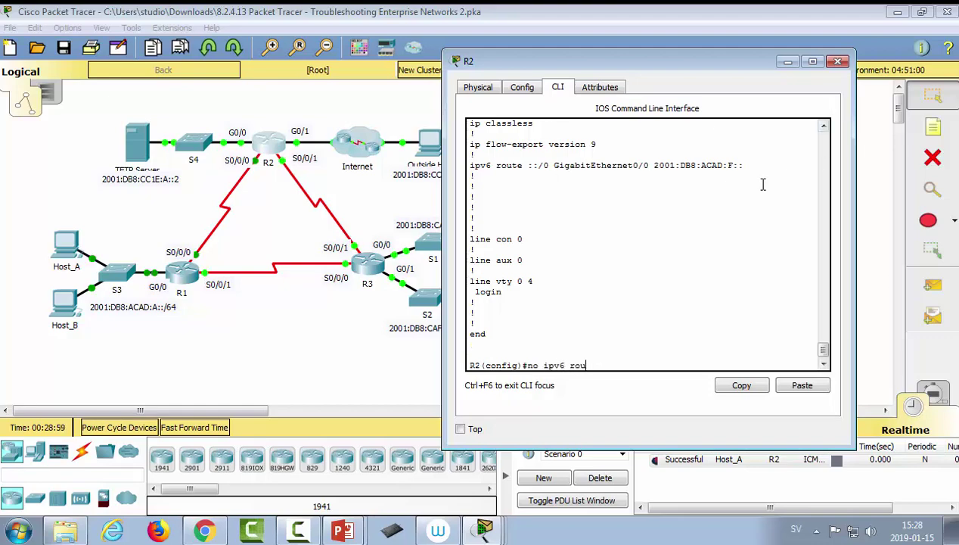
- Copy the static default route line from R2's running configuration and enter ipv6 route ::/0 GigabitEthernet0/0 2001:DB8:ACAD:F:: in configuration mode
left_click_drag(745, 165, 471, 164)
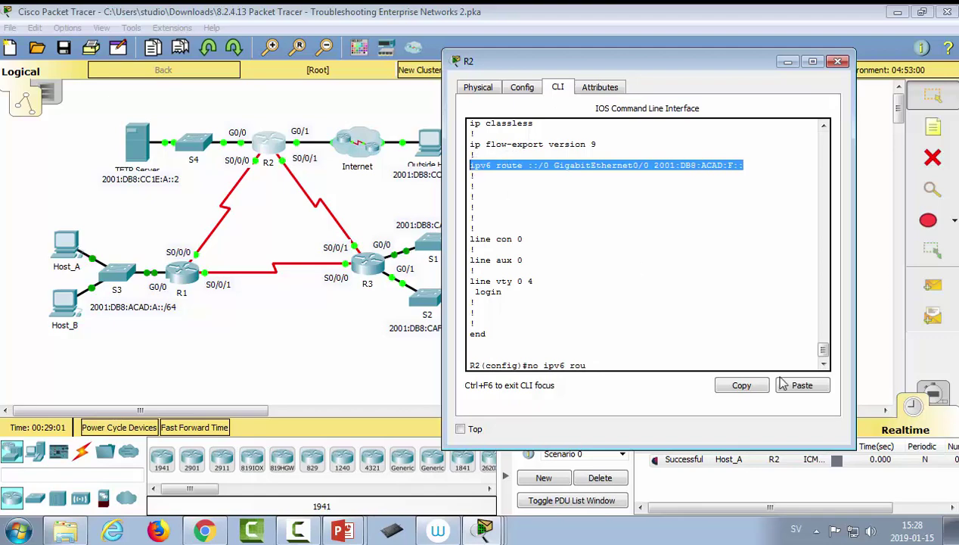
left_click(751, 386)
left_click(595, 366)
key("BackSpace")
key("BackSpace")
key("BackSpace")
key("BackSpace")
key("BackSpace")
key("BackSpace")
key("BackSpace")
key("BackSpace")
key("BackSpace")
key("BackSpace")
key("BackSpace")
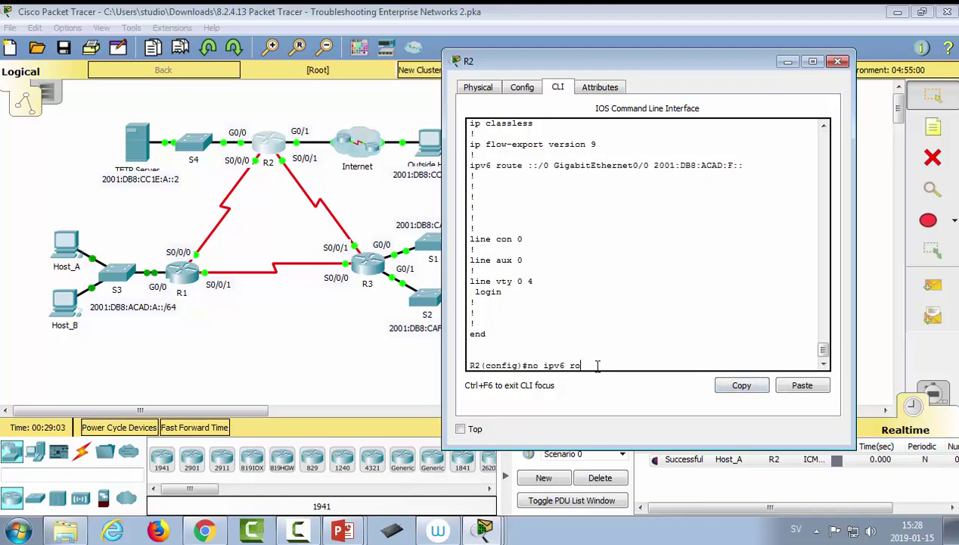
left_click(800, 386)
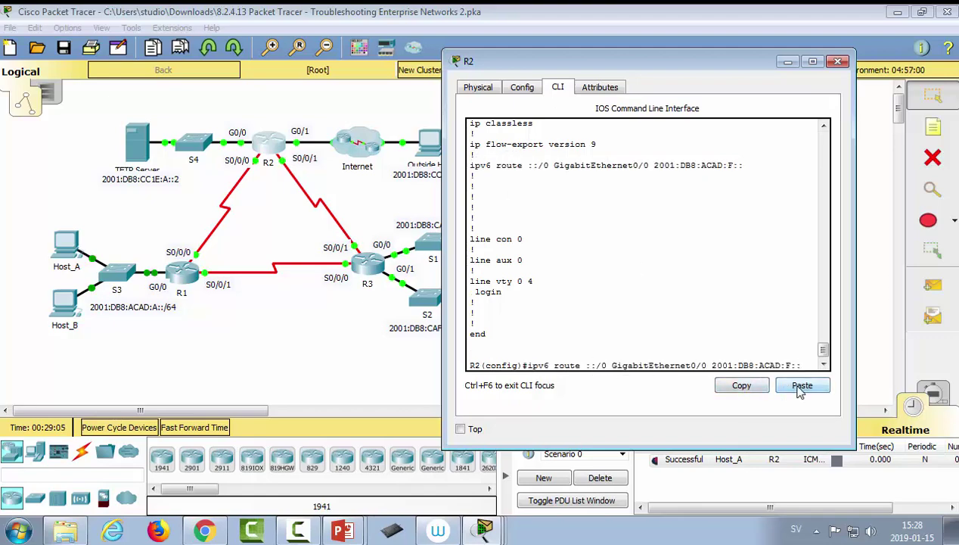
key("Return")
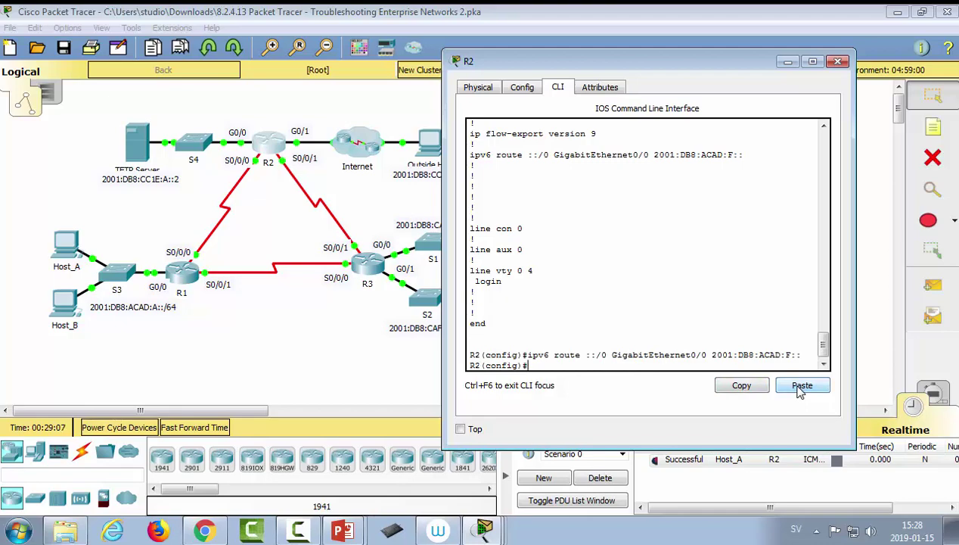
- Adapt the copied route command and enter ipv6 route ::/0 GigabitEthernet0/1 on R2 without a next-hop address
left_click(800, 387)
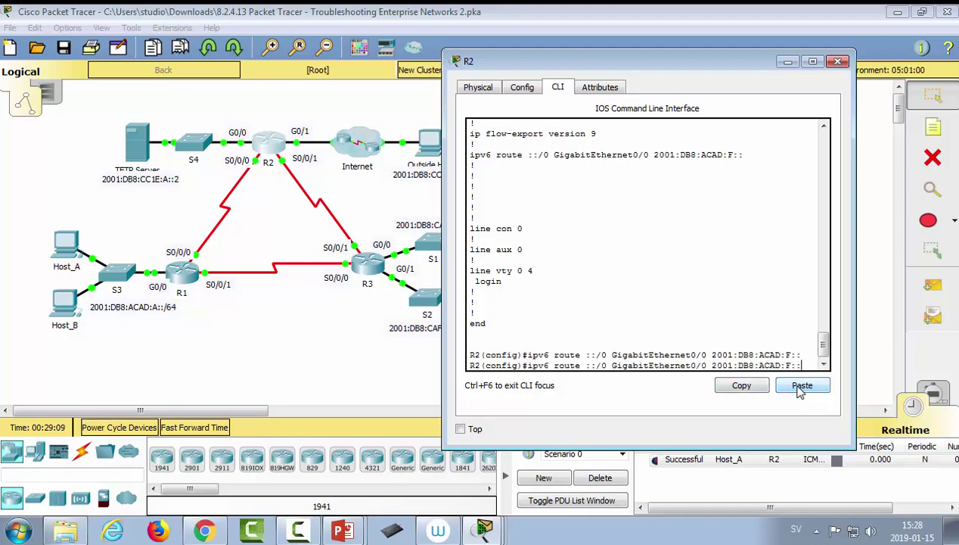
key("BackSpace")
key("BackSpace")
key("BackSpace")
key("BackSpace")
key("BackSpace")
key("BackSpace")
key("BackSpace")
key("BackSpace")
key("BackSpace")
key("BackSpace")
key("BackSpace")
key("BackSpace")
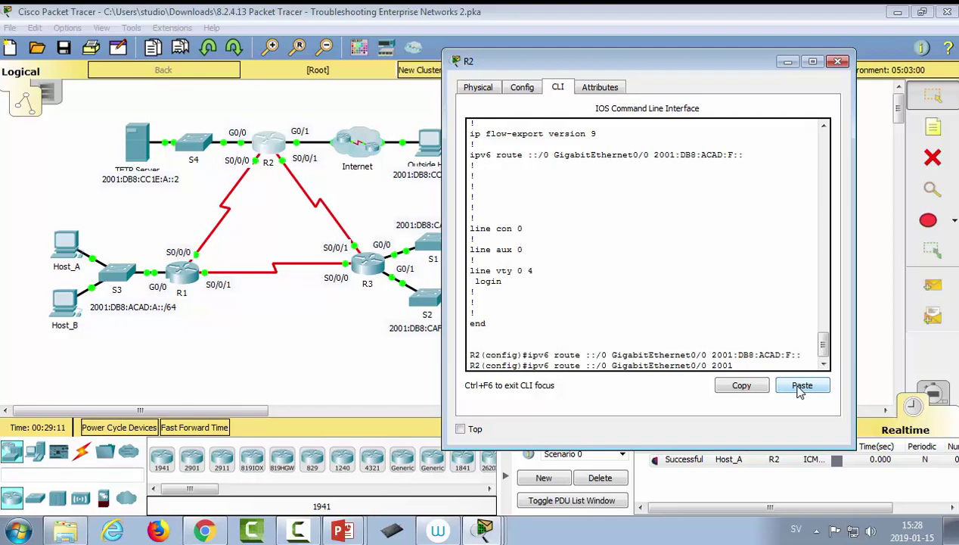
key("BackSpace")
key("BackSpace")
key("BackSpace")
key("Return")
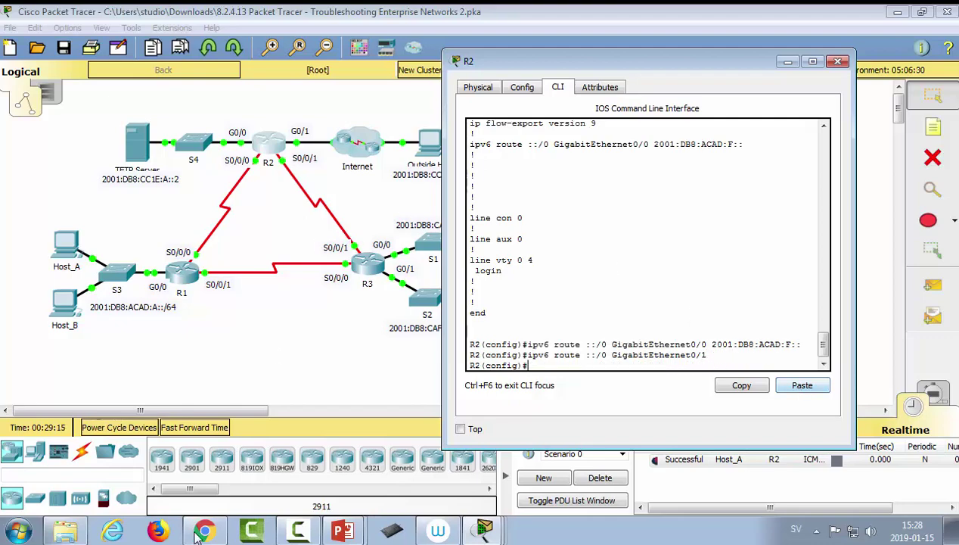
- Return to the topology, fast-forward the network time and clear the PDU list
left_click(191, 439)
left_click(191, 437)
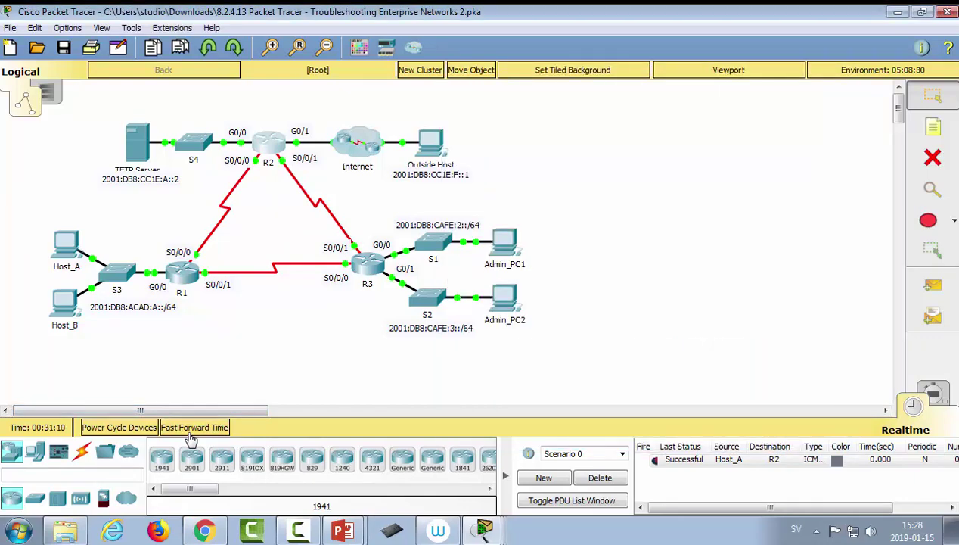
left_click(601, 477)
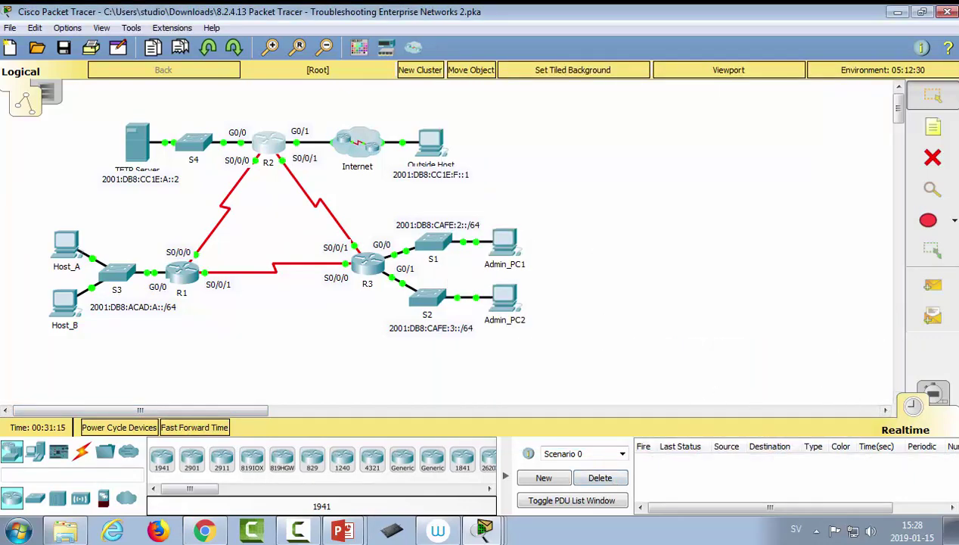
- Send a simple PDU from Admin_PC1 to Outside Host twice to test the default route
left_click(933, 285)
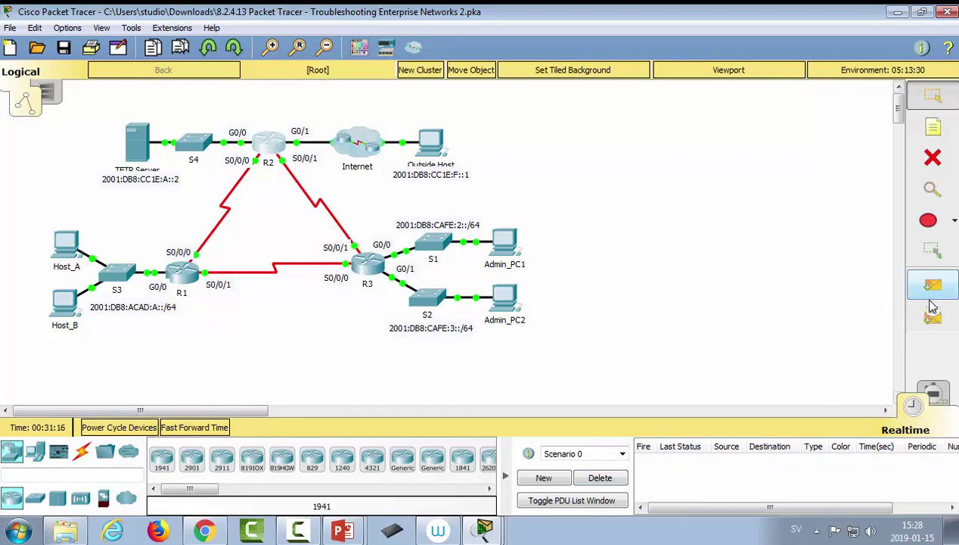
left_click(505, 242)
left_click(424, 144)
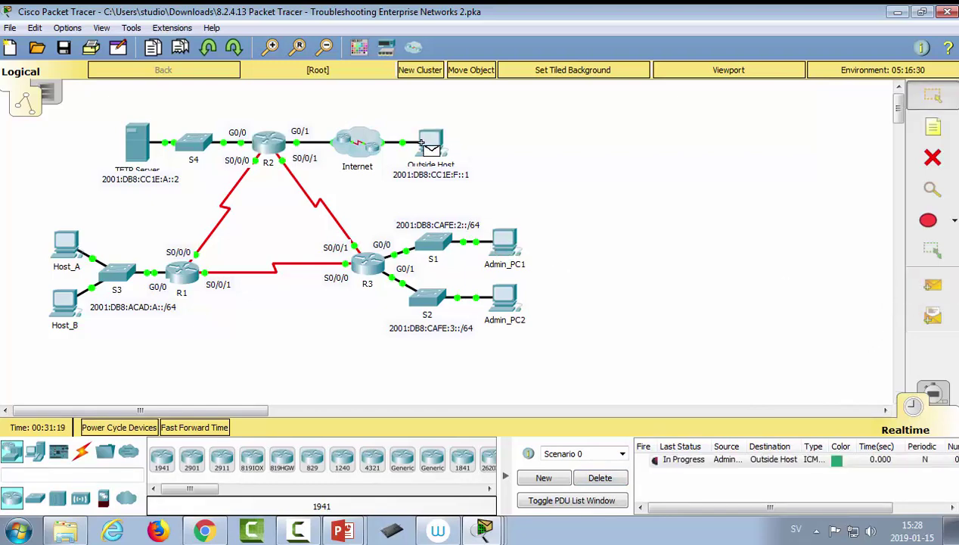
left_click(932, 285)
left_click(505, 244)
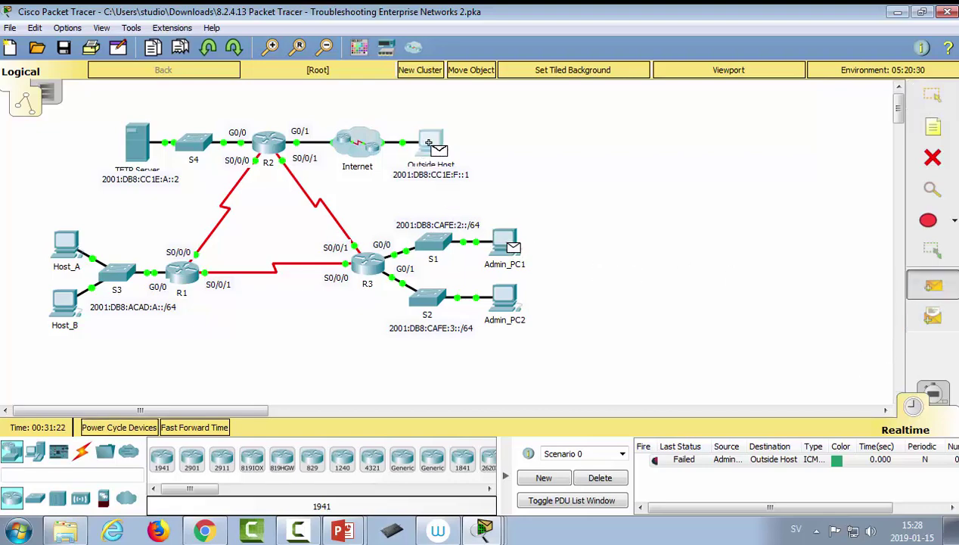
left_click(428, 144)
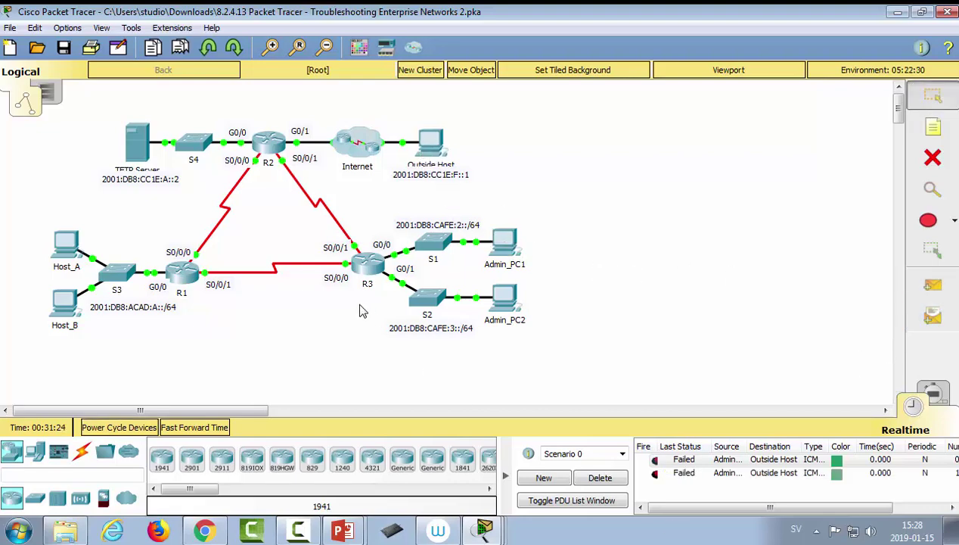
- Reopen R2's command line and enter ipv6 route ::/0 GigabitEthernet0/1 2001:DB8:ACAD:F::, then check its next-hop address
left_click(270, 144)
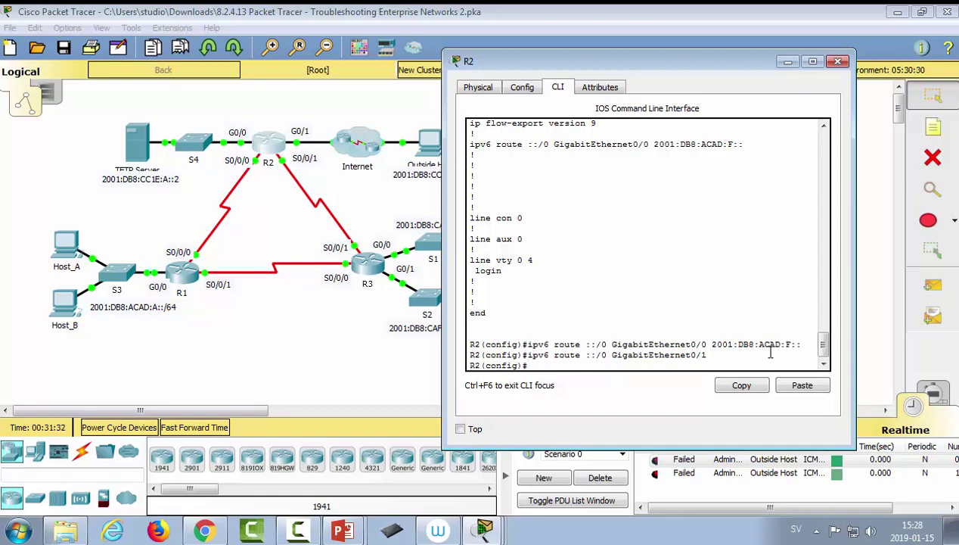
key("Up")
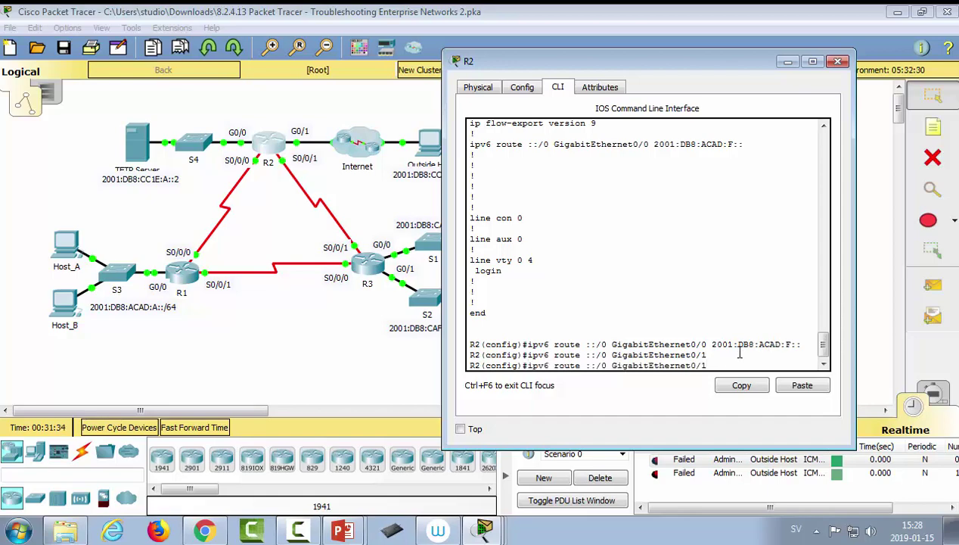
key("Up")
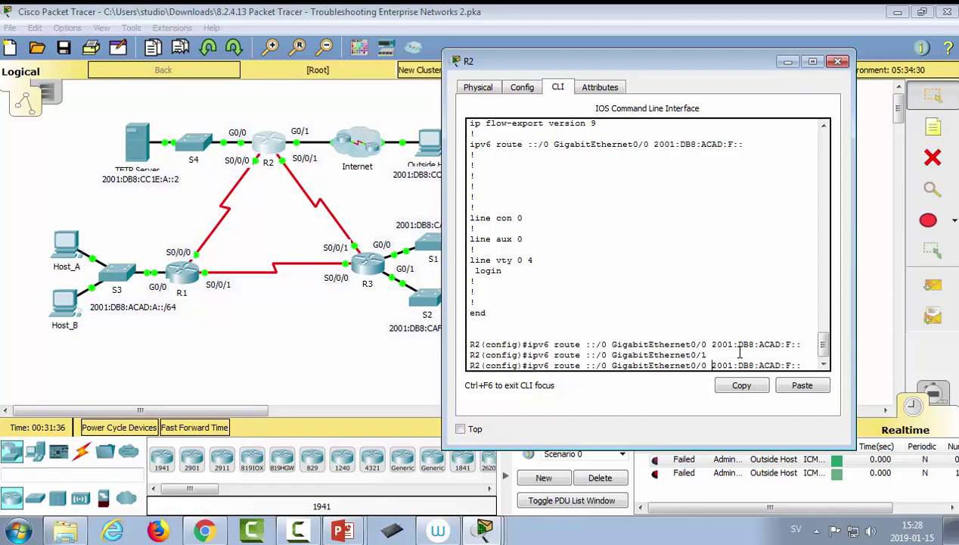
key("BackSpace")
type("1")
key("Return")
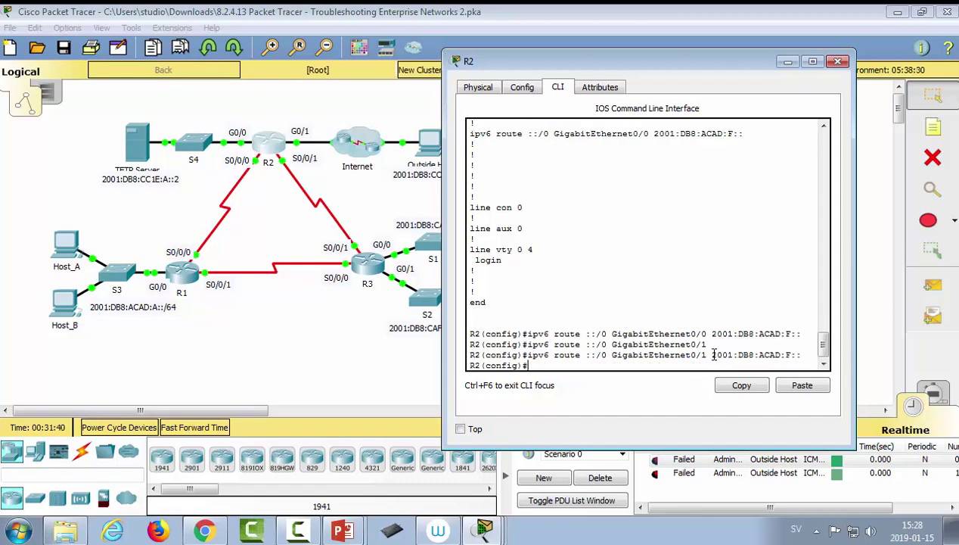
left_click_drag(711, 355, 788, 355)
left_click(575, 370)
- Fast-forward the network time, send a simple PDU from Admin_PC1 to Outside Host, and clear the PDU list
left_click(184, 428)
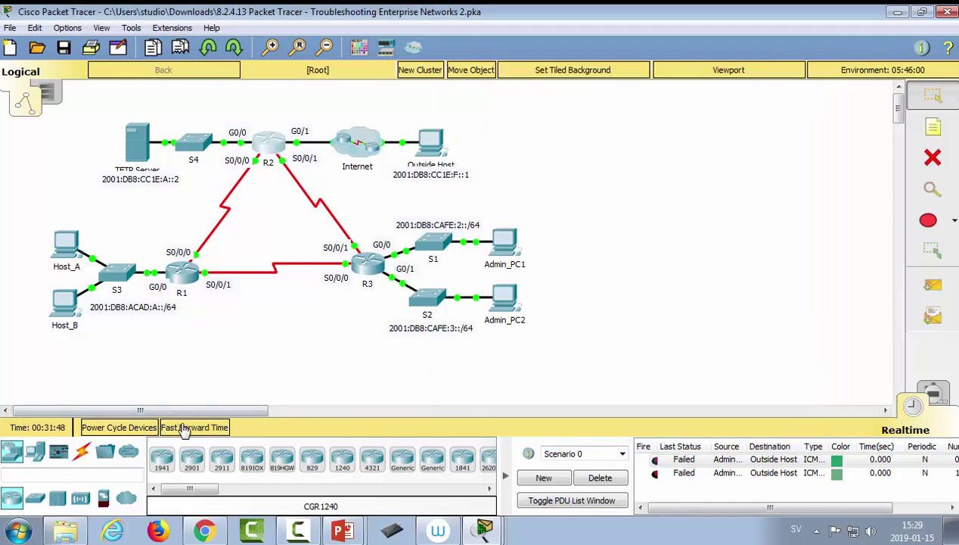
left_click(184, 428)
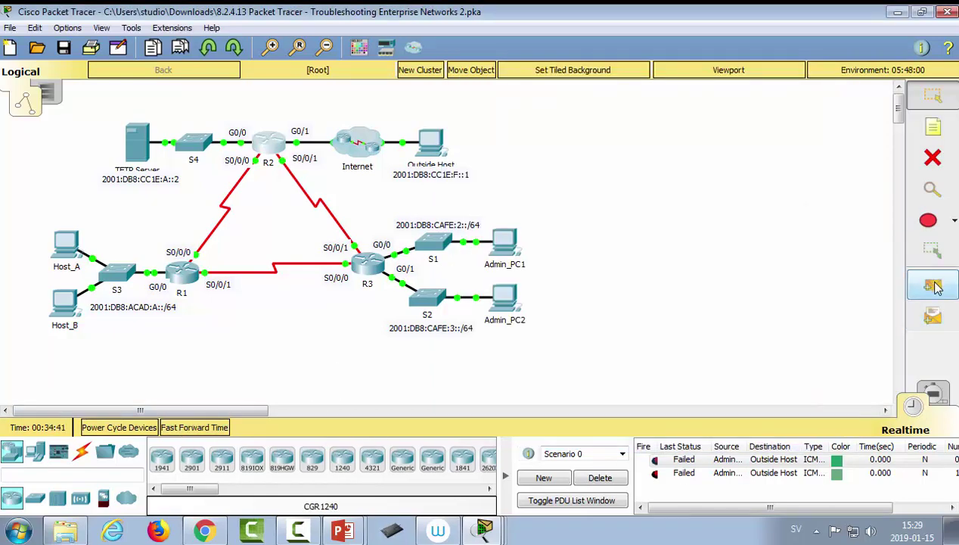
left_click(933, 285)
left_click(503, 244)
left_click(431, 143)
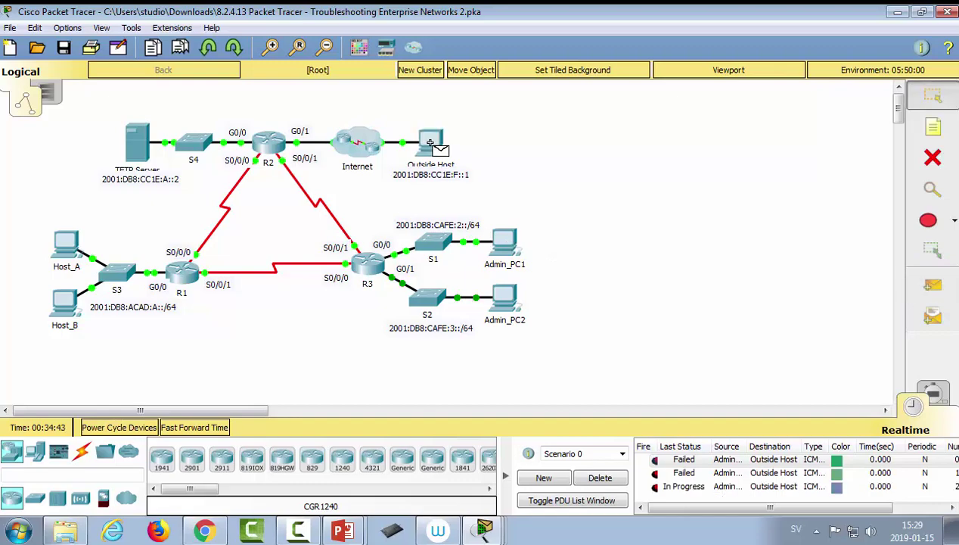
left_click(592, 482)
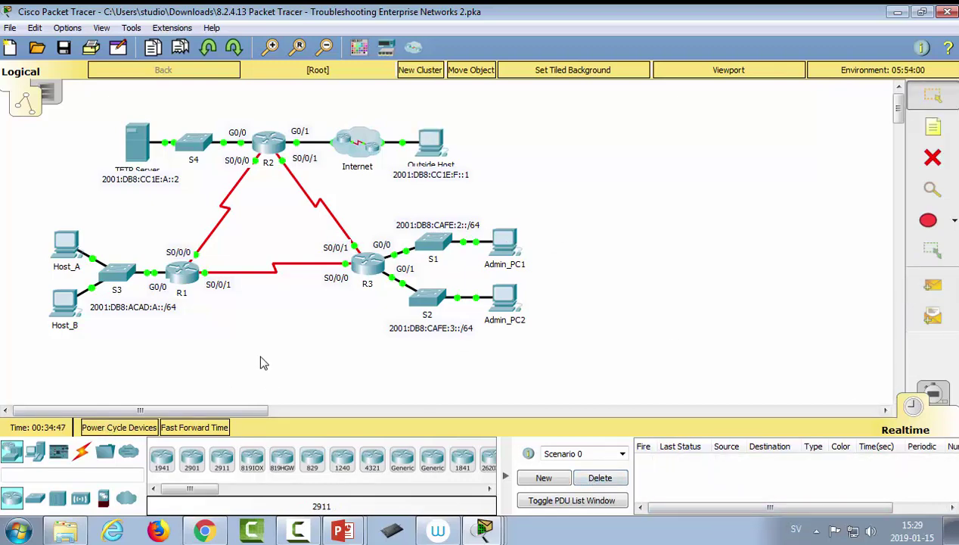
- Ping Outside Host at 2001:DB8:CC1E:F::1 twice from R2's command line beside the topology, then close the R2 window
mouse_move(480, 530)
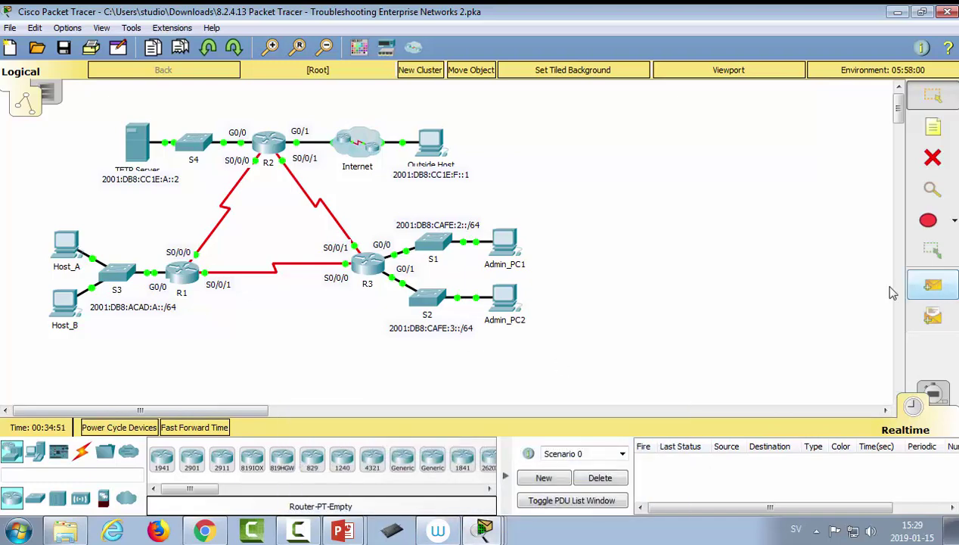
left_click(272, 152)
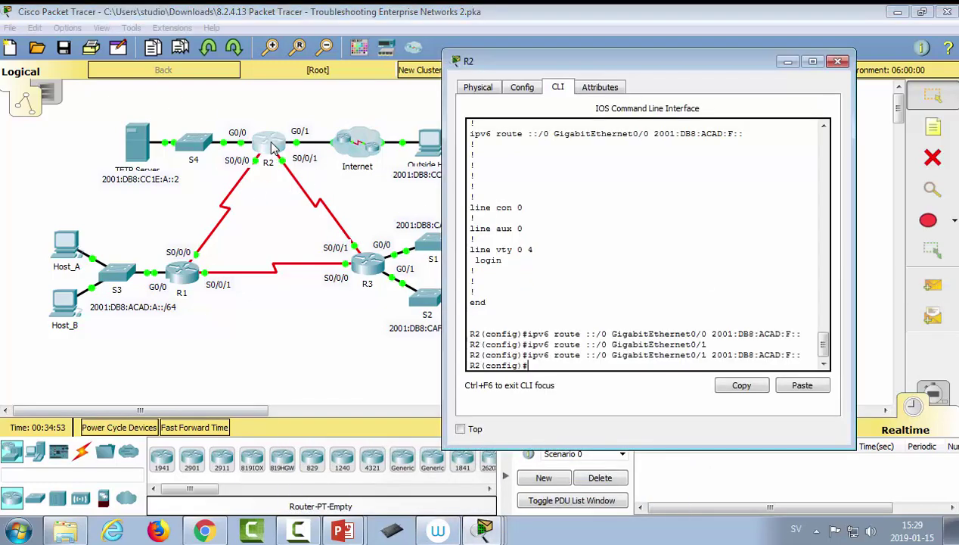
left_click_drag(536, 69, 737, 48)
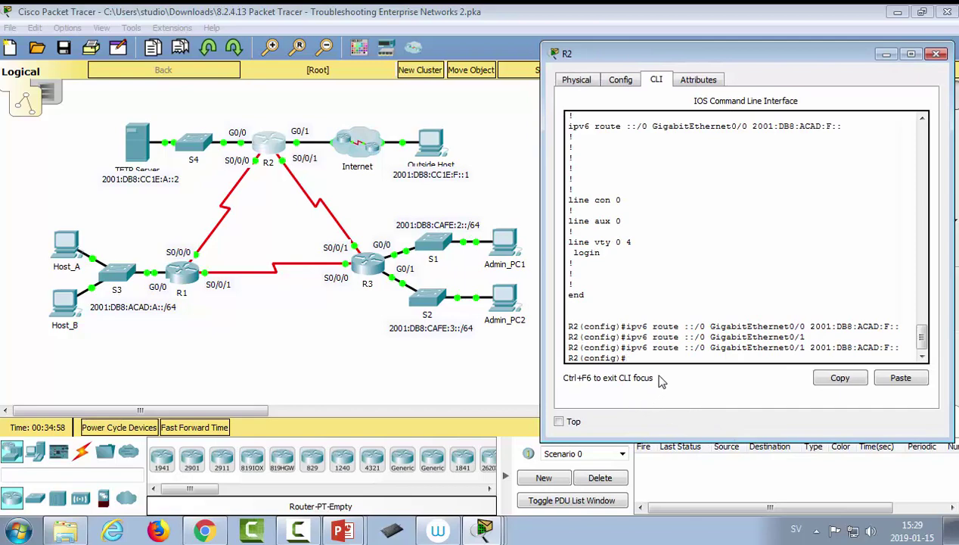
type("do ping 2001")
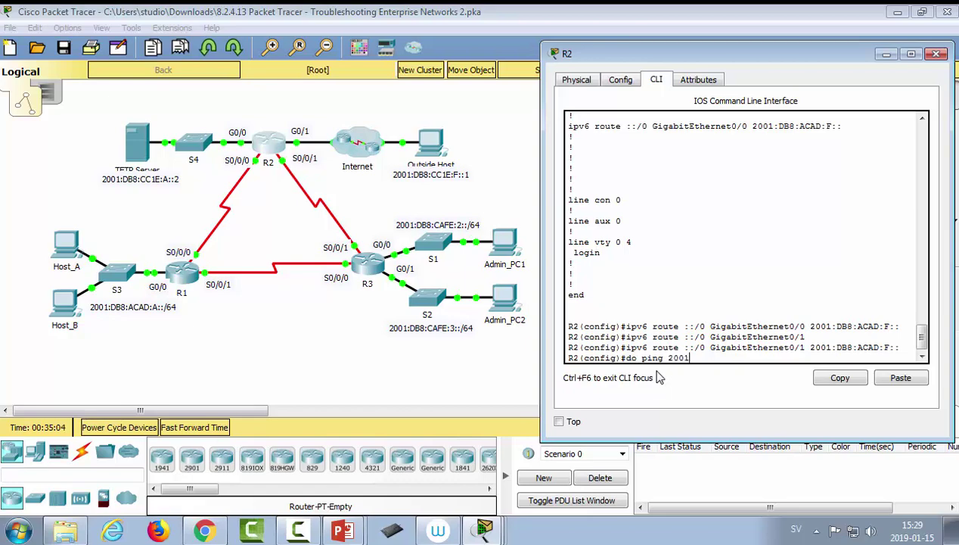
type(":DB8:CC1E:F::1")
key("Return")
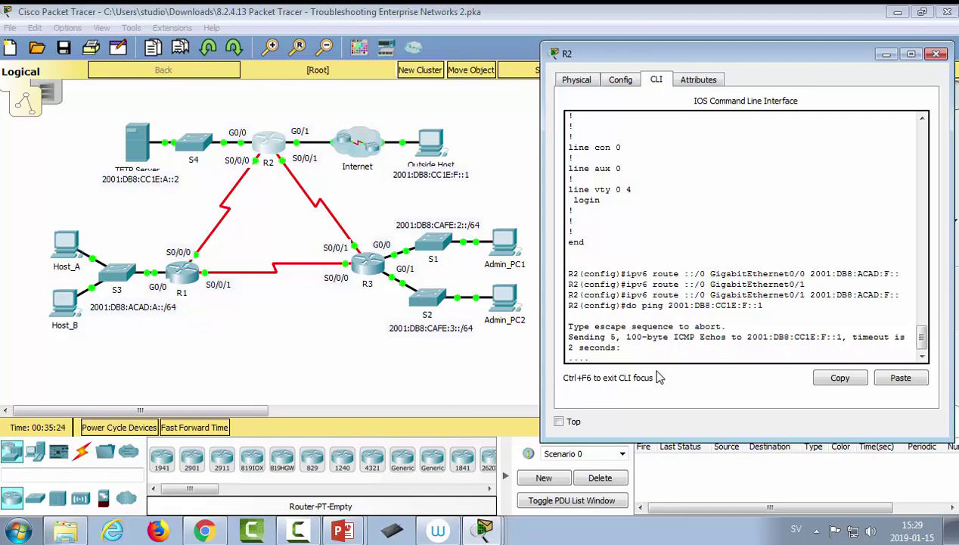
key("Up")
key("Return")
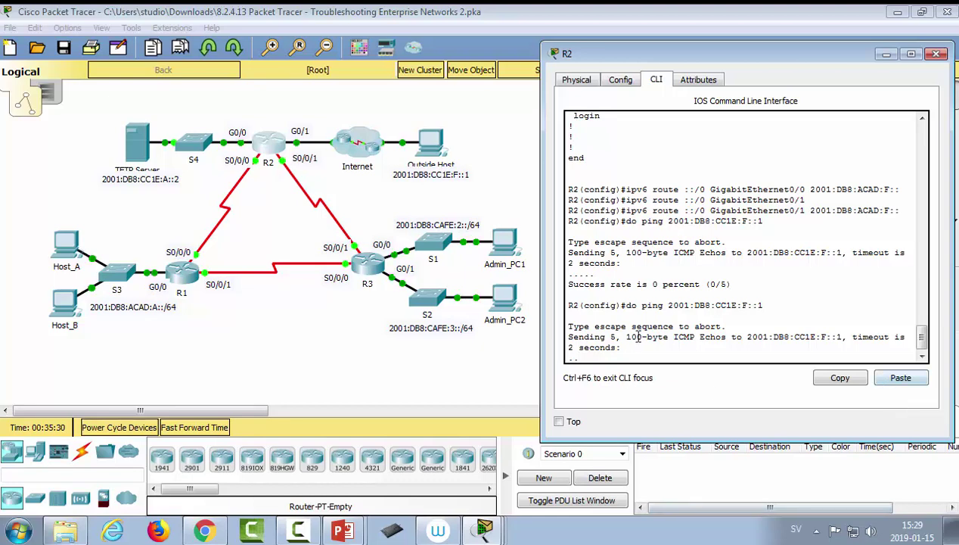
left_click(938, 55)
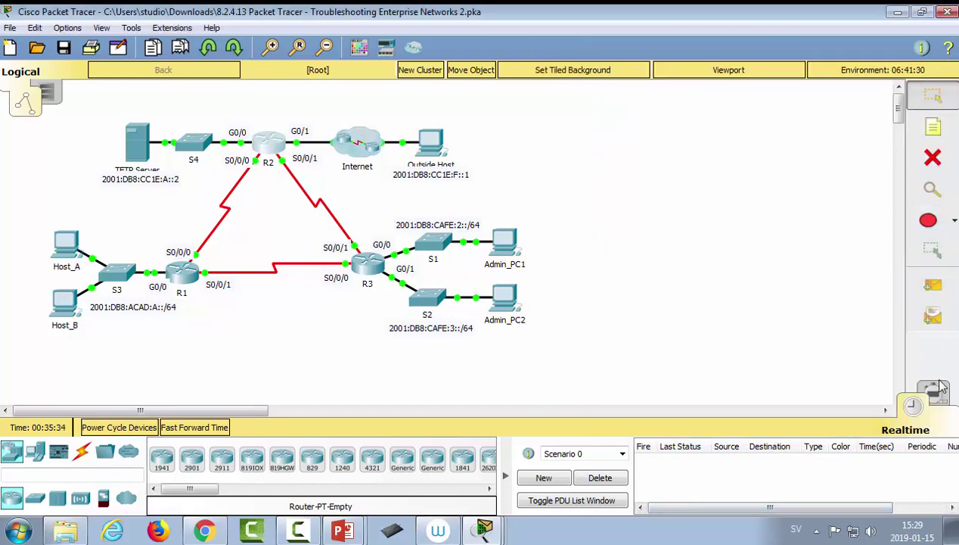
- Switch to simulation mode and create a simple PDU from R2 to Outside Host
left_click(936, 390)
left_click(933, 285)
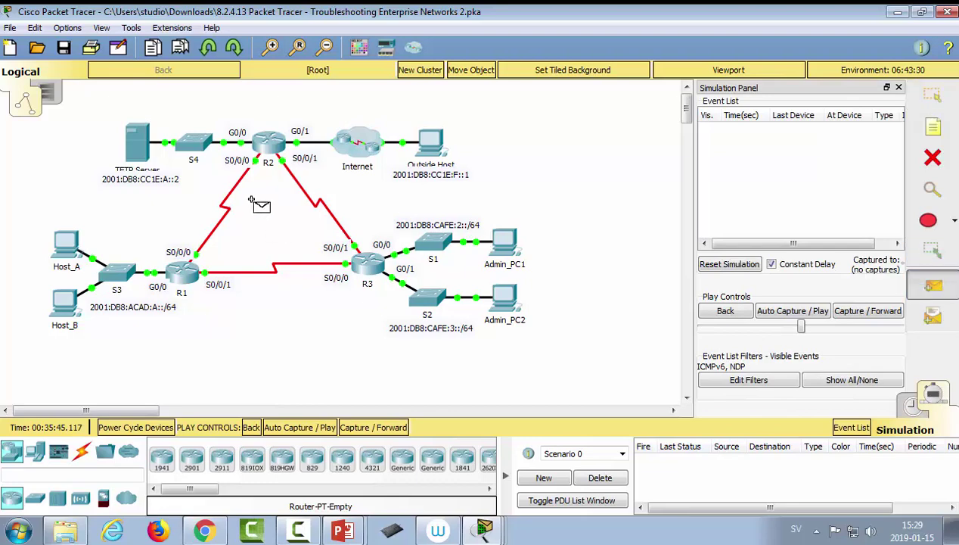
left_click(270, 141)
left_click(431, 144)
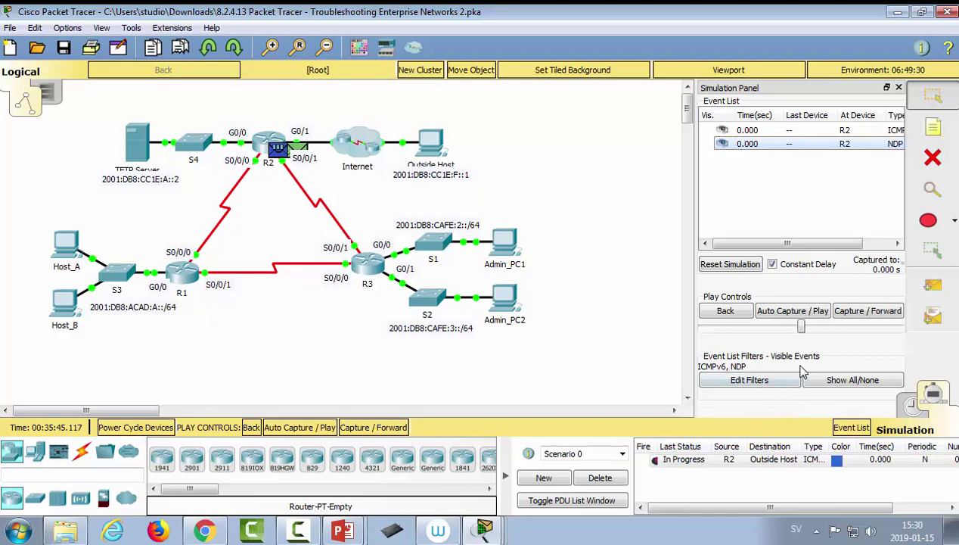
- Play the simulation to trace the packets leaving R2, step back one event, and clear the PDU list
left_click(802, 311)
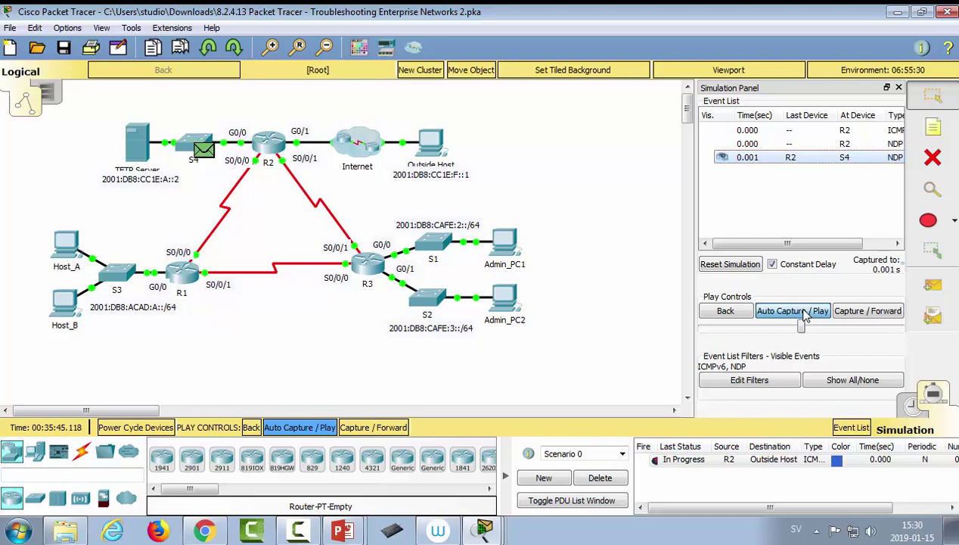
left_click(804, 311)
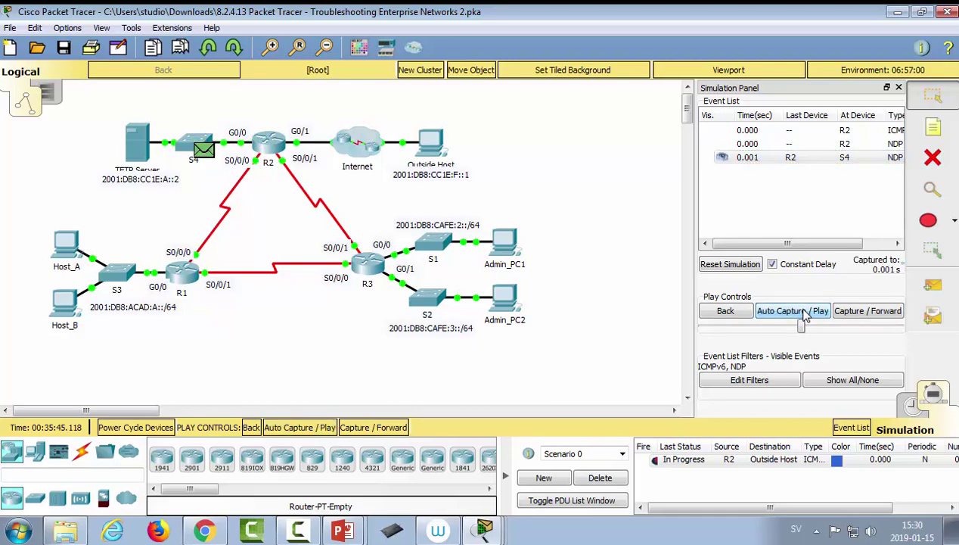
left_click(793, 316)
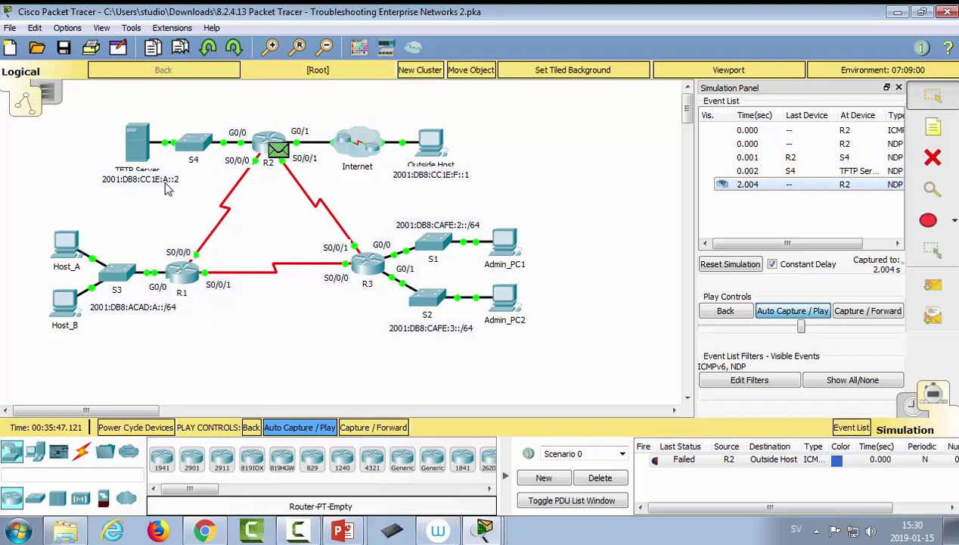
left_click(726, 311)
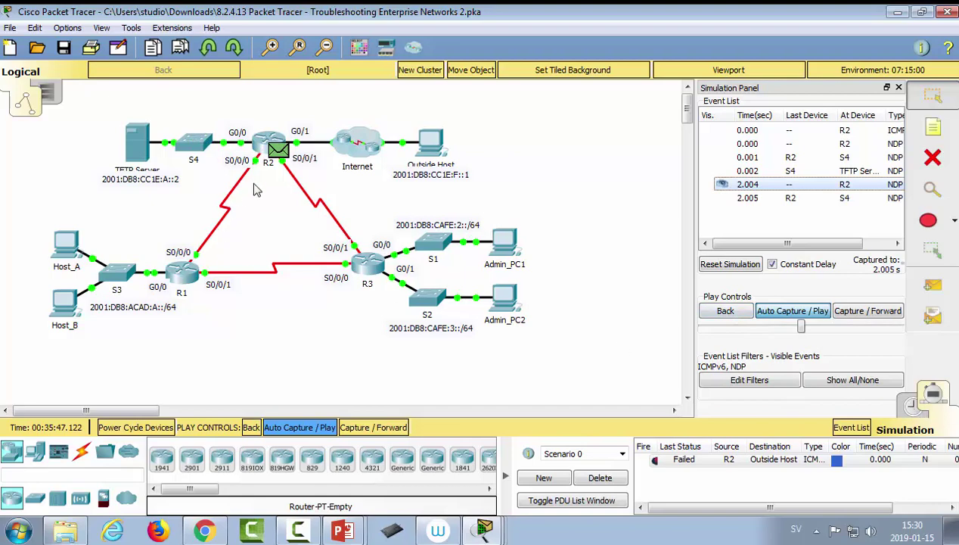
left_click(602, 478)
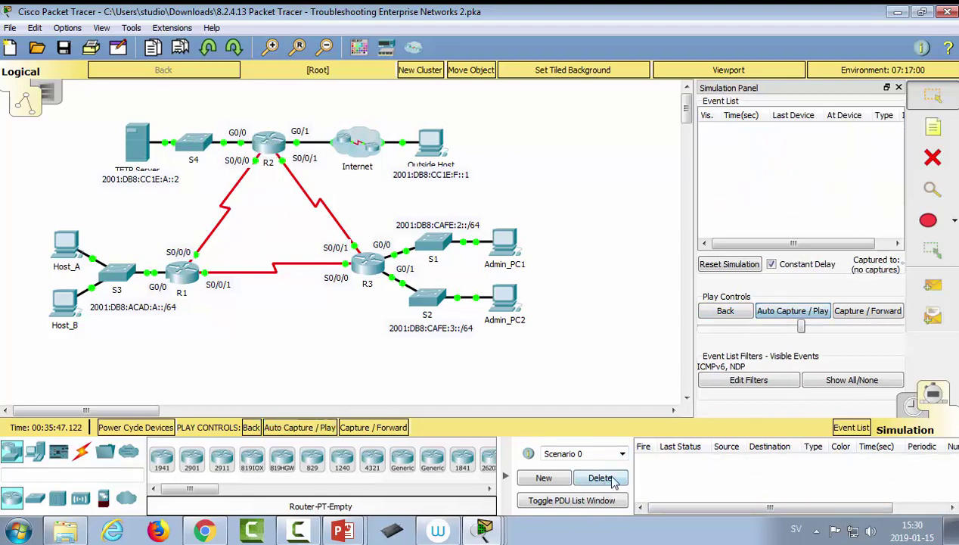
- Trace a simple PDU from R2 to Outside Host by playing the simulation, then clear the PDU list
left_click(933, 285)
left_click(280, 140)
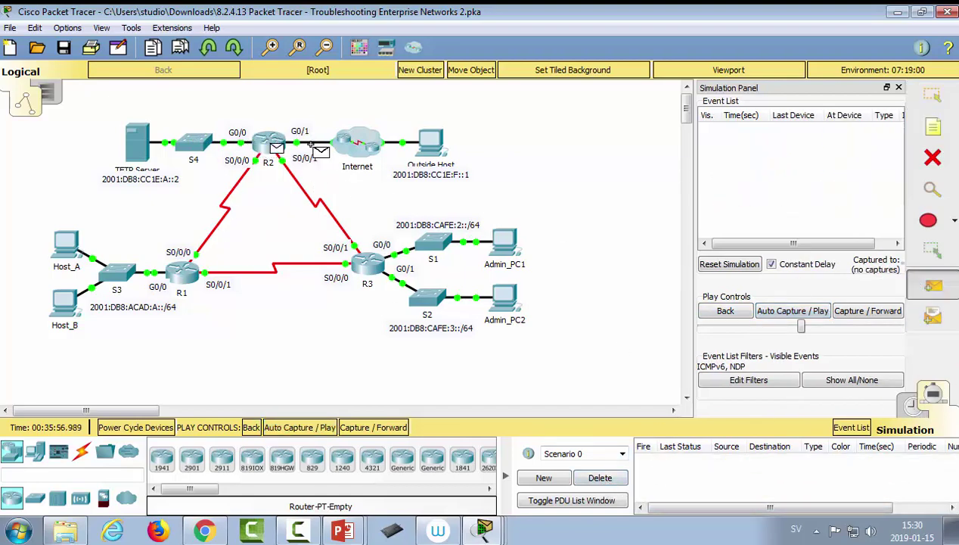
left_click(430, 144)
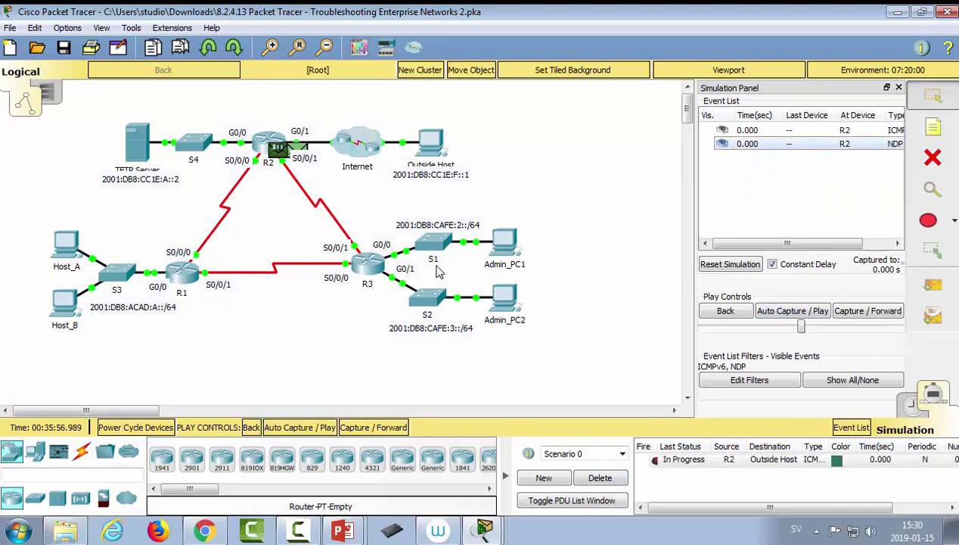
left_click(779, 314)
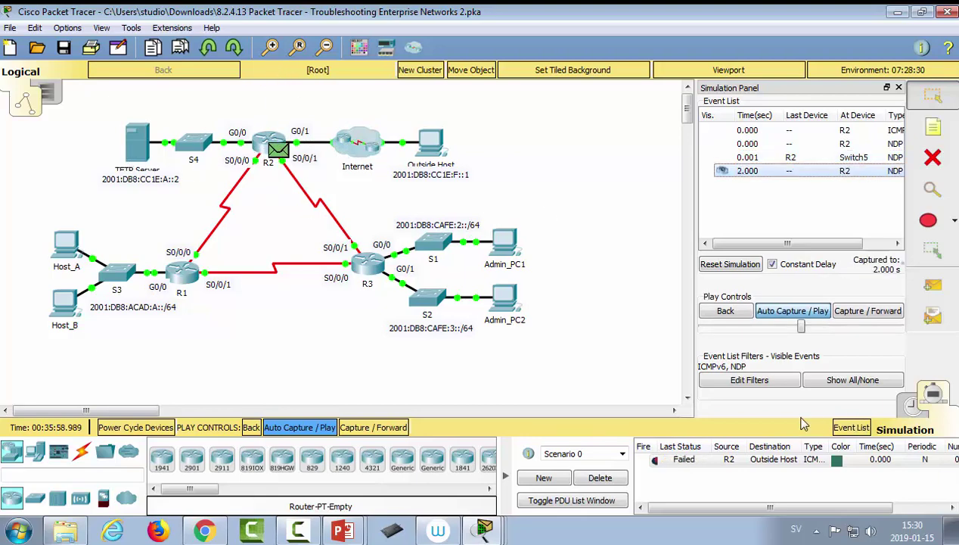
left_click(800, 316)
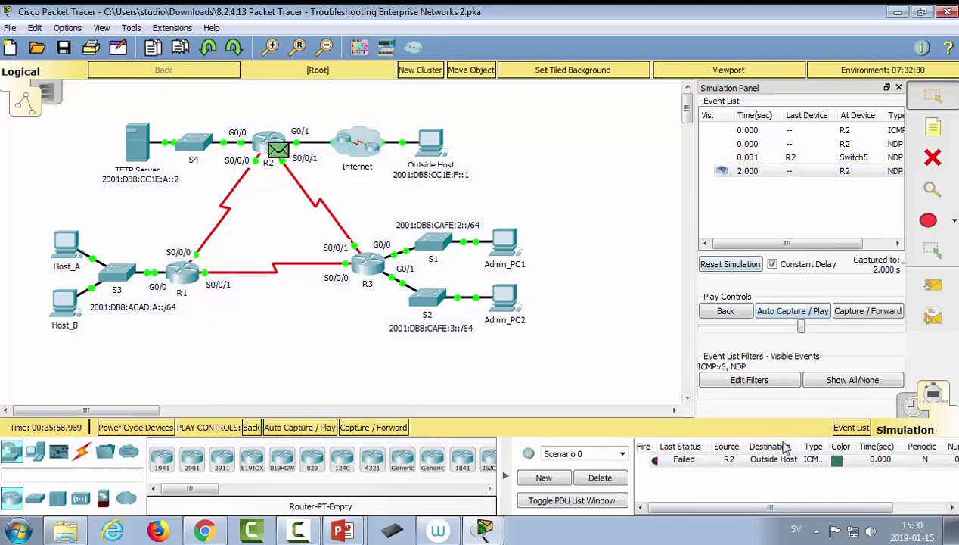
left_click(594, 479)
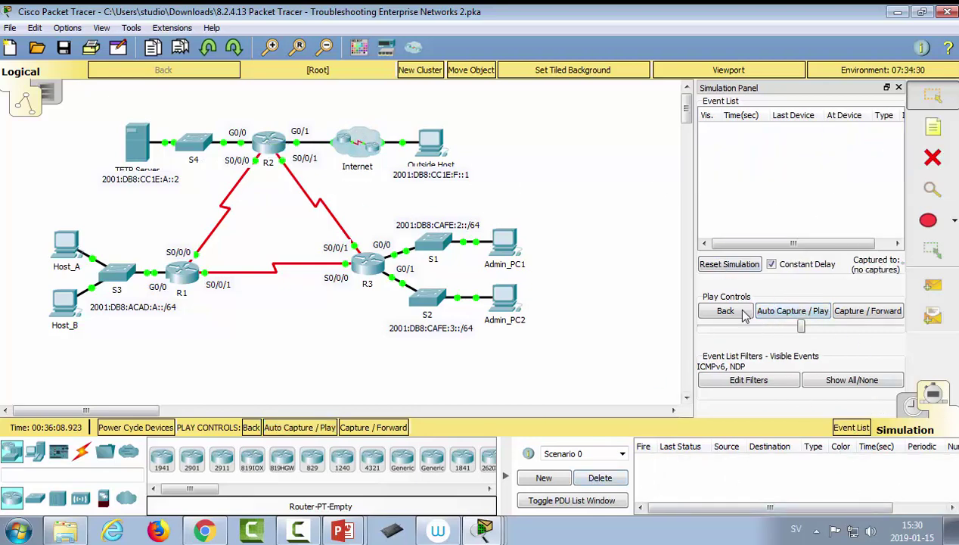
- Repeat the simple PDU trace from R2 to Outside Host, pausing playback at the Internet cloud before resuming, and clear the PDU list
left_click(933, 285)
left_click(276, 144)
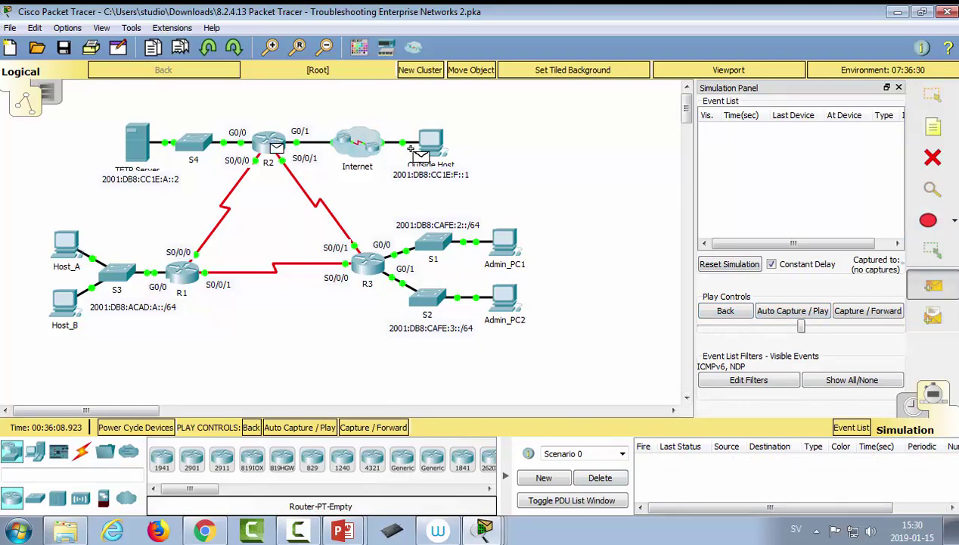
left_click(427, 144)
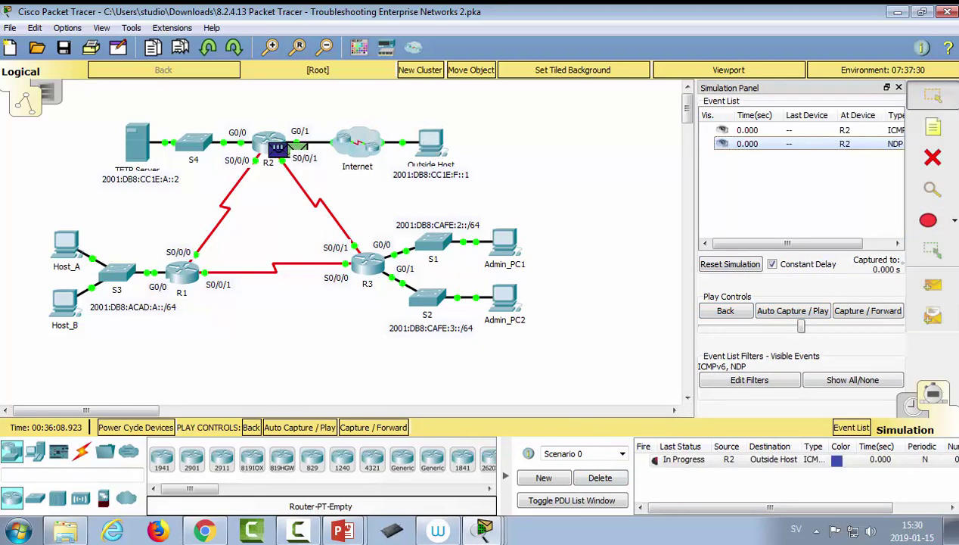
left_click(802, 318)
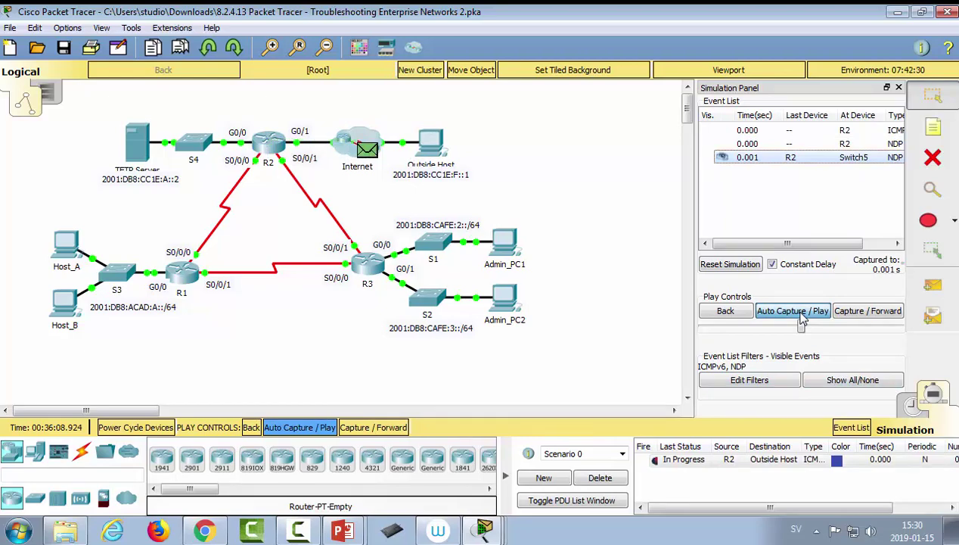
left_click(802, 317)
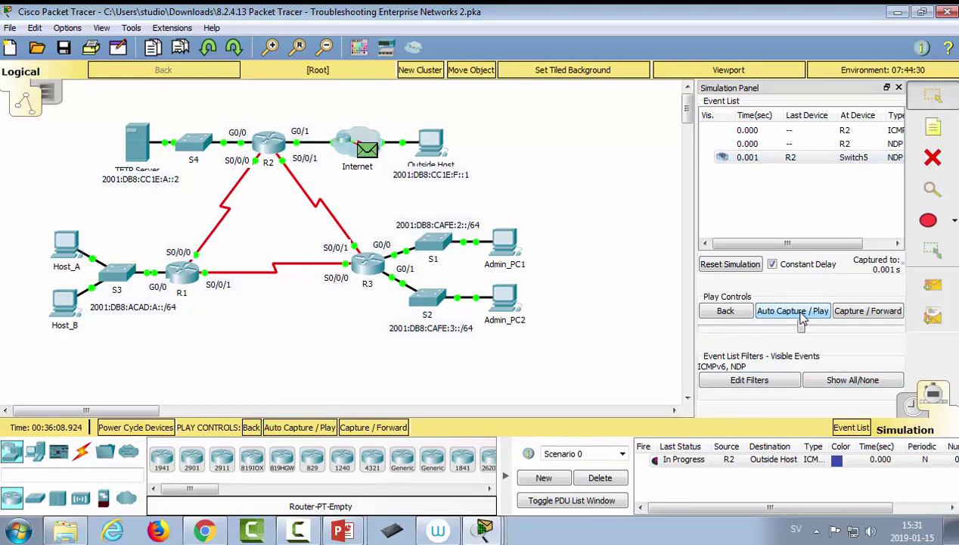
left_click(802, 318)
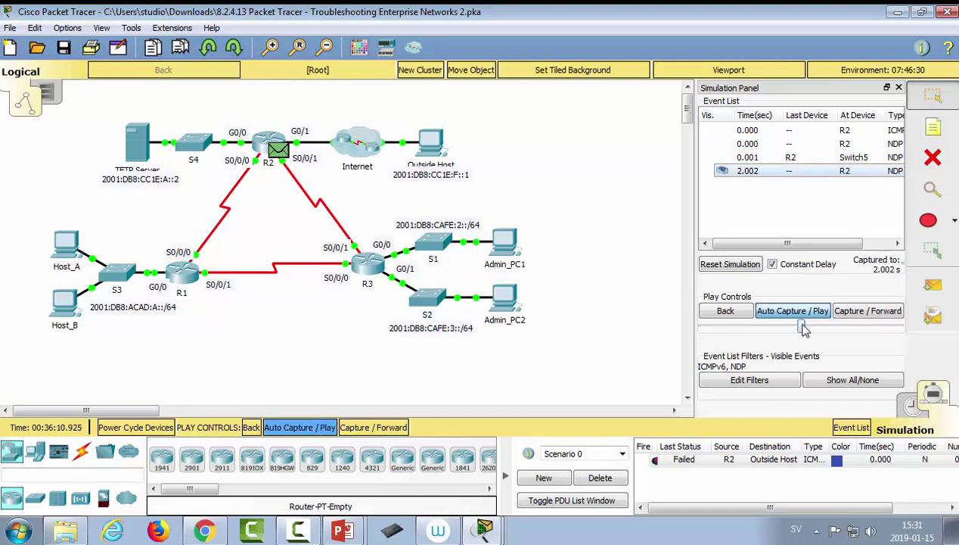
left_click(608, 479)
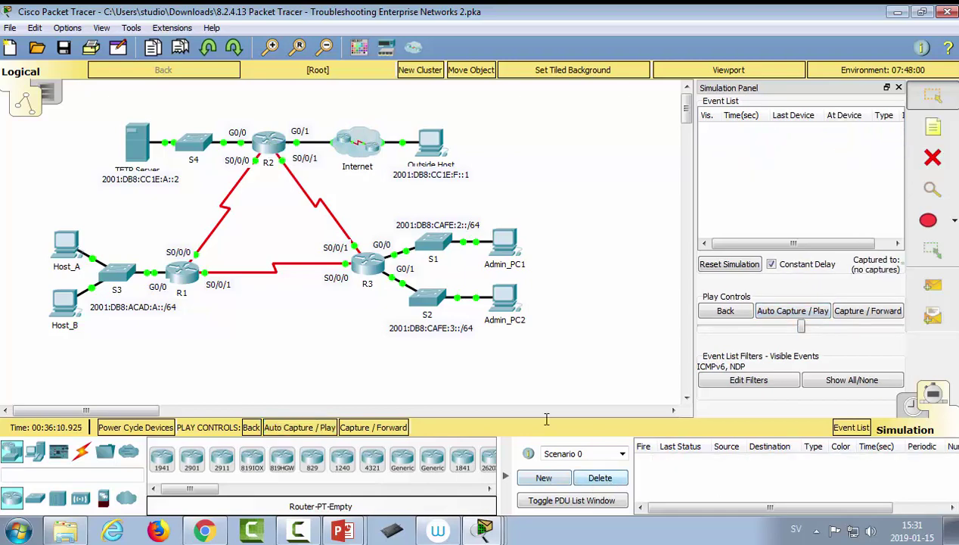
left_click(355, 152)
left_click(510, 286)
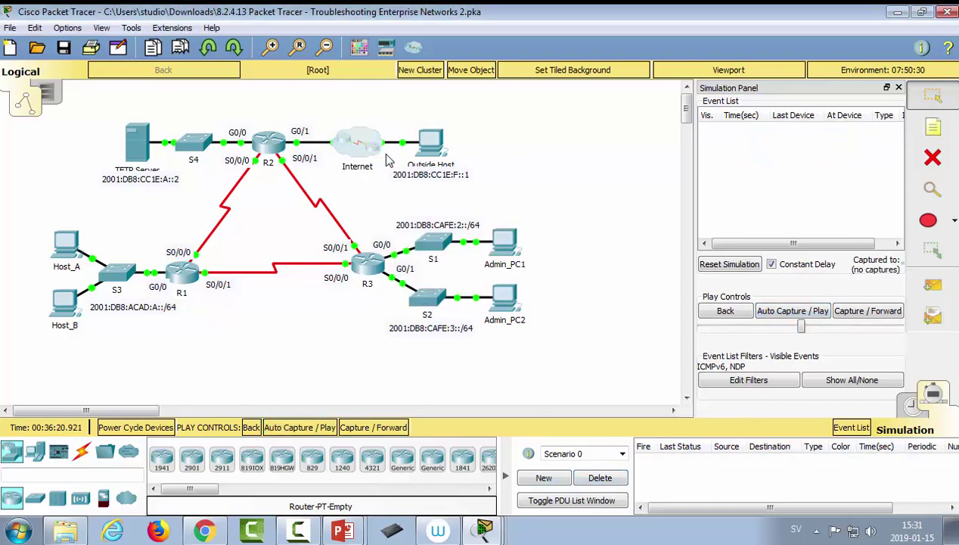